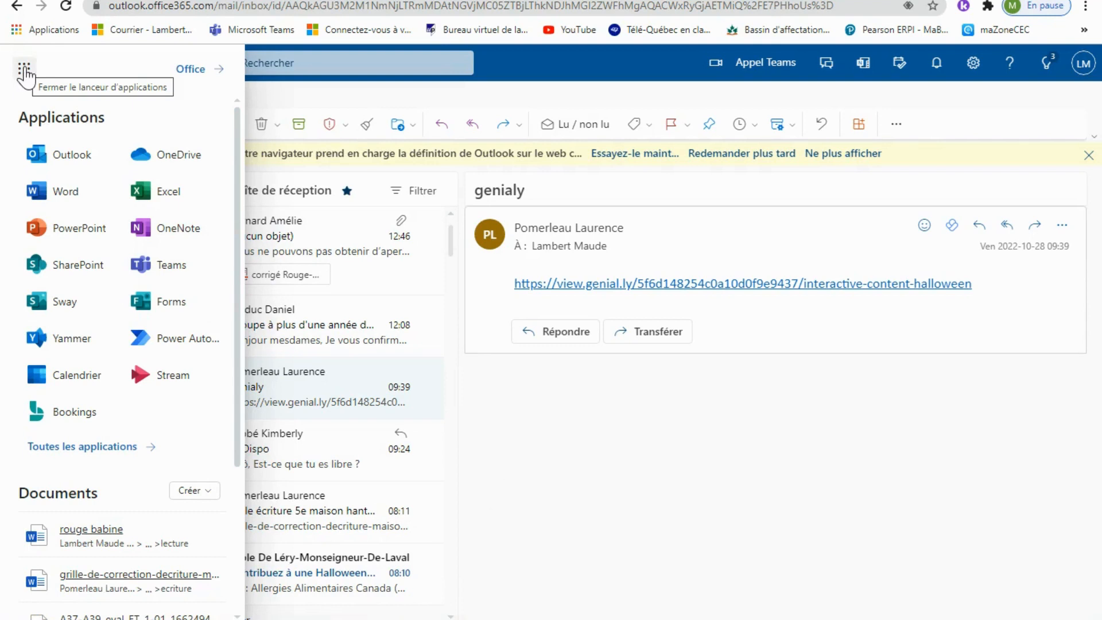
Step: Switch from Outlook to Bookings using the full list of Office applications
left_click(24, 72)
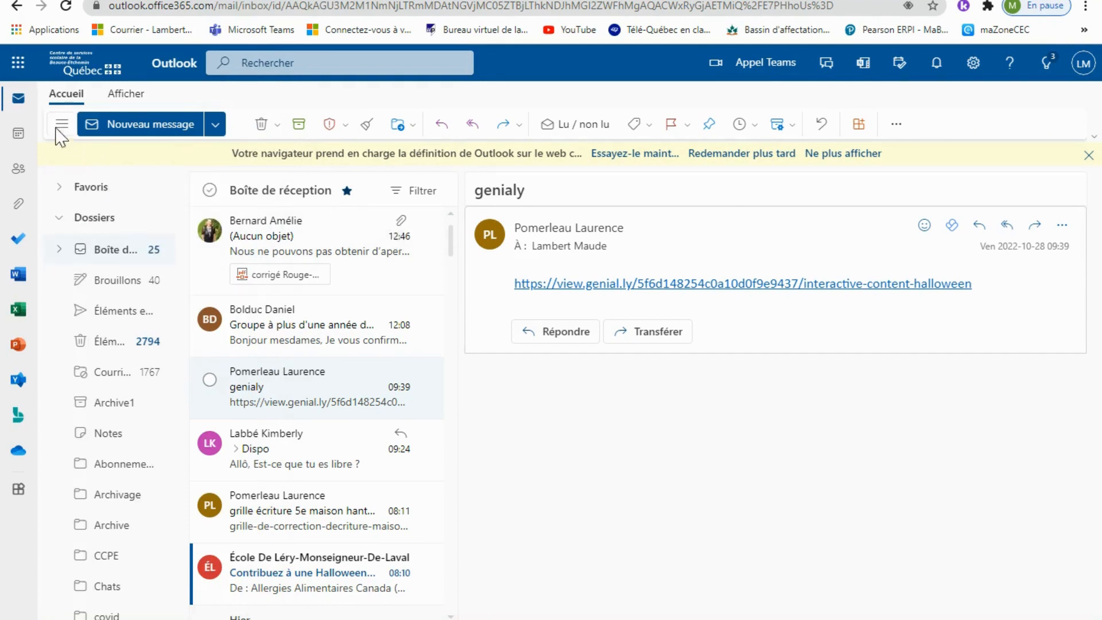
left_click(22, 68)
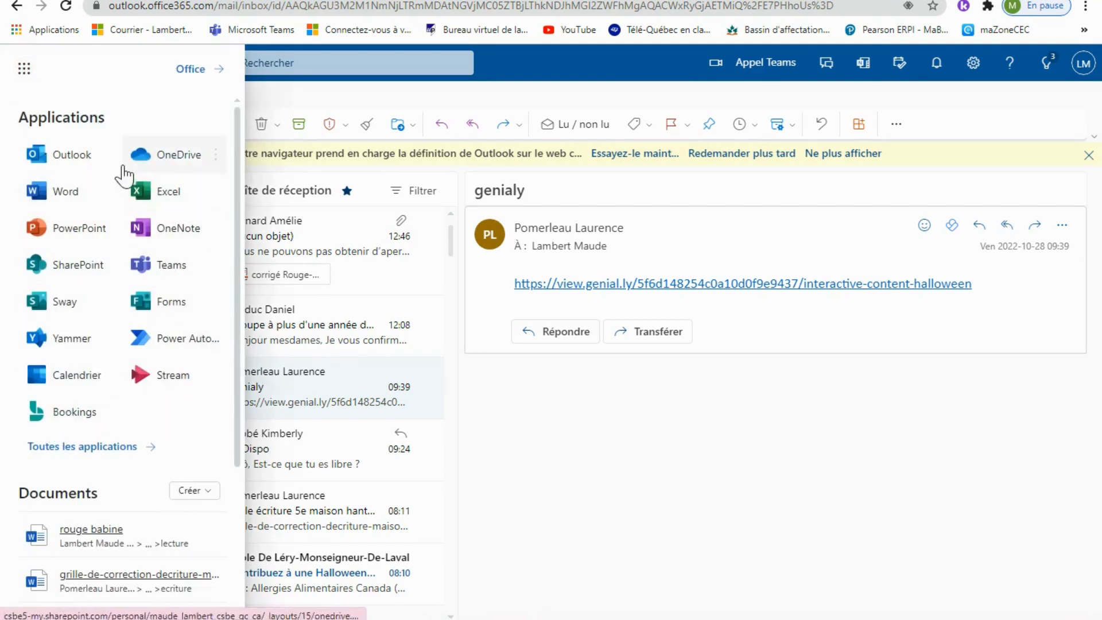
left_click(76, 451)
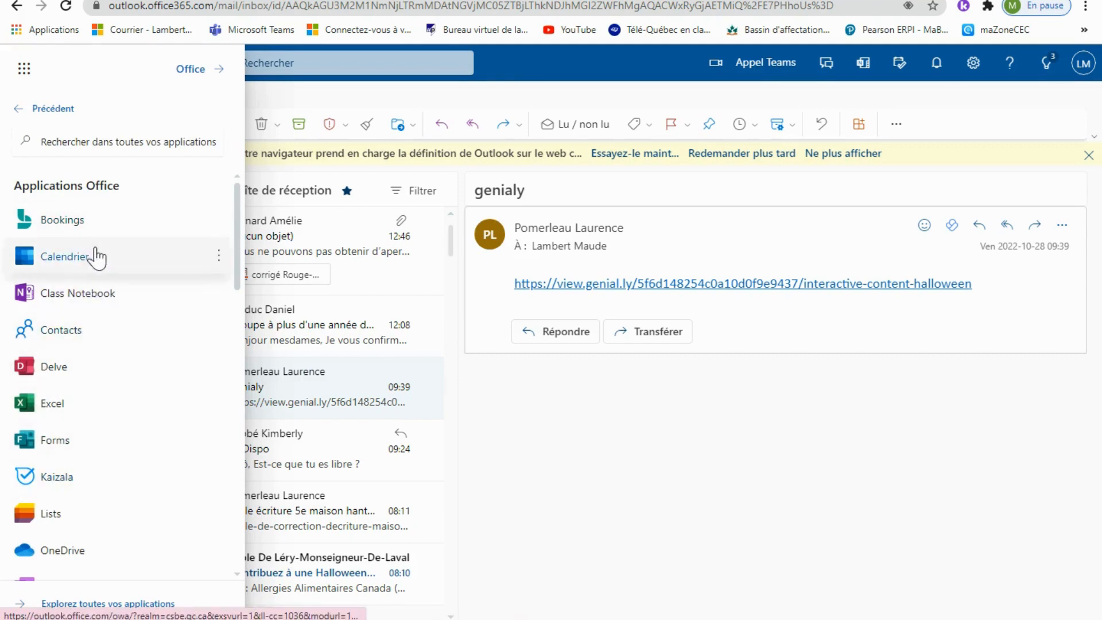
left_click(62, 220)
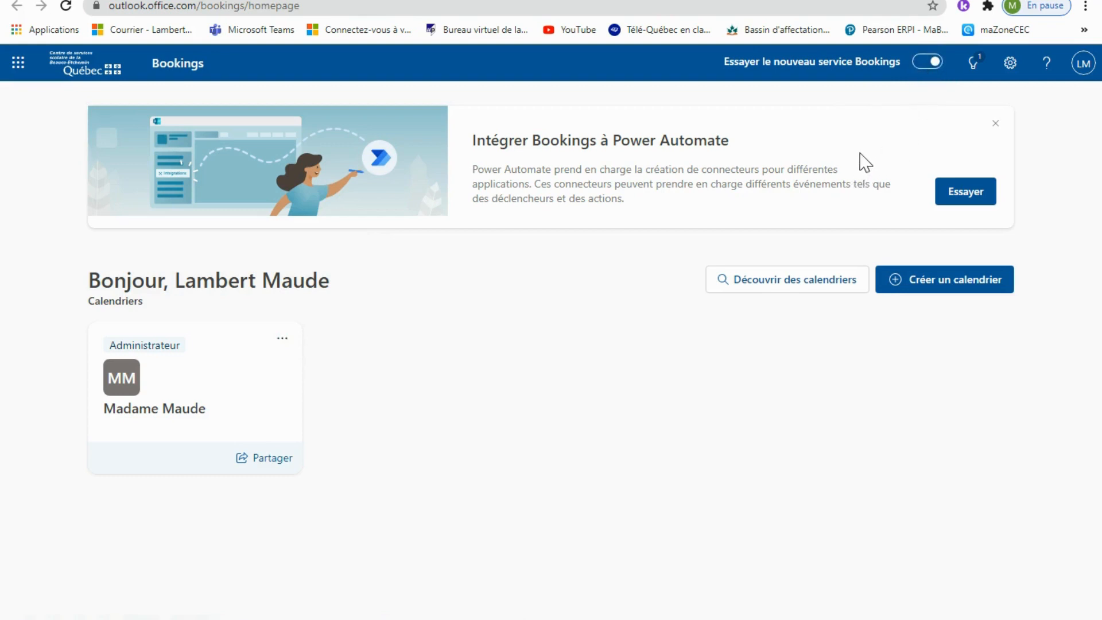
Step: Switch to the old version of Bookings and return to the new one
left_click(919, 65)
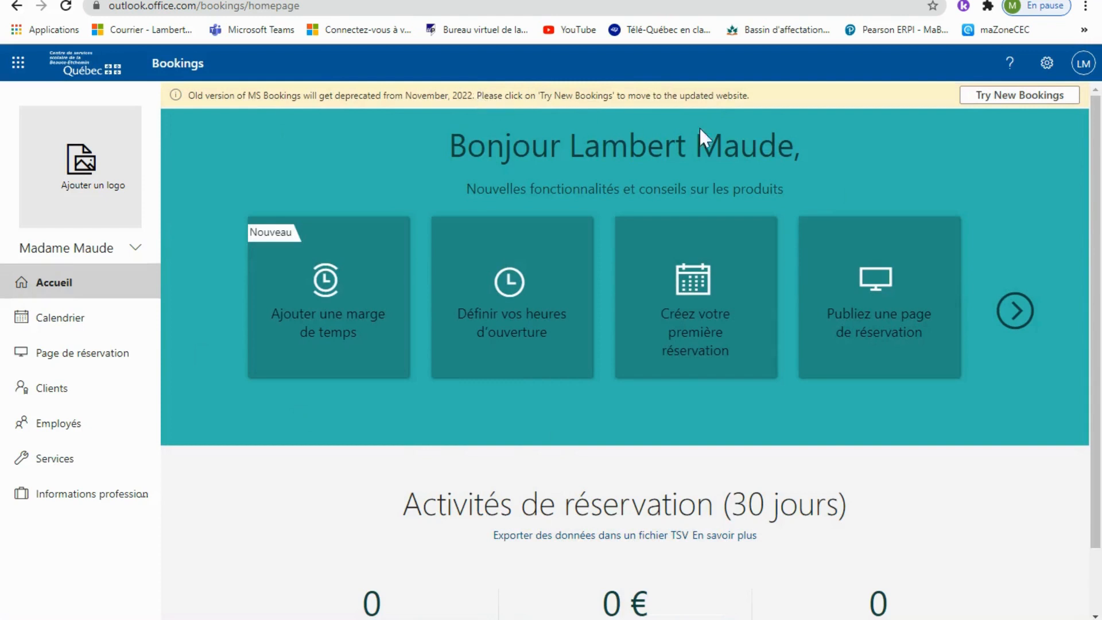
left_click(981, 102)
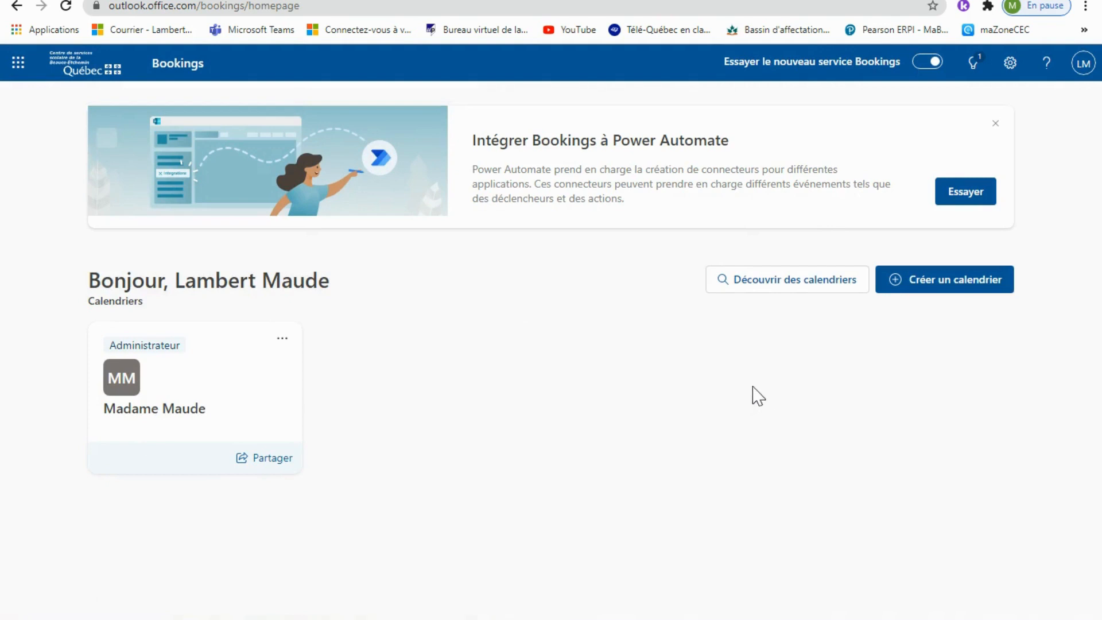
Step: Start a calendar from scratch named "Rencontre de bulletin avec" plus the teacher's name, keeping the Monday-to-Friday 08:00–17:00 opening hours
left_click(912, 293)
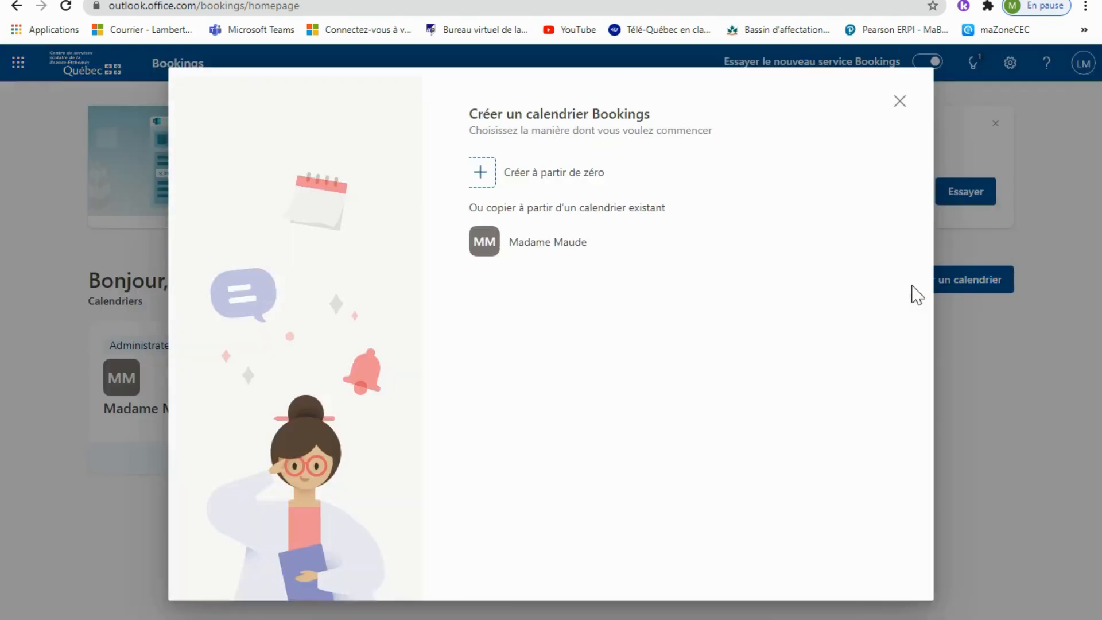
left_click(480, 182)
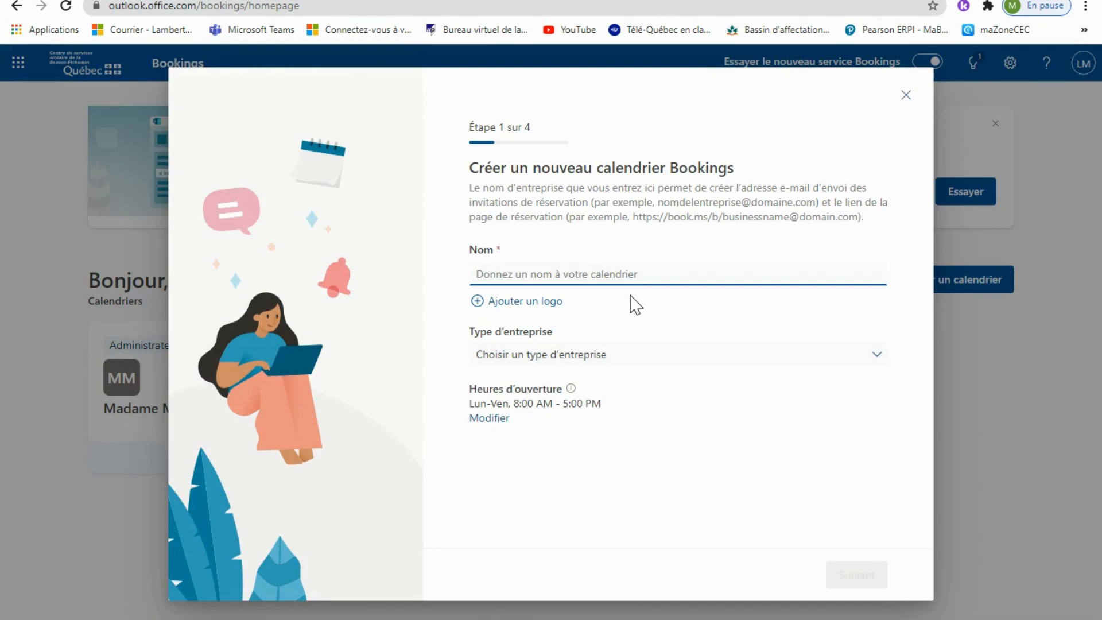
type("Ren")
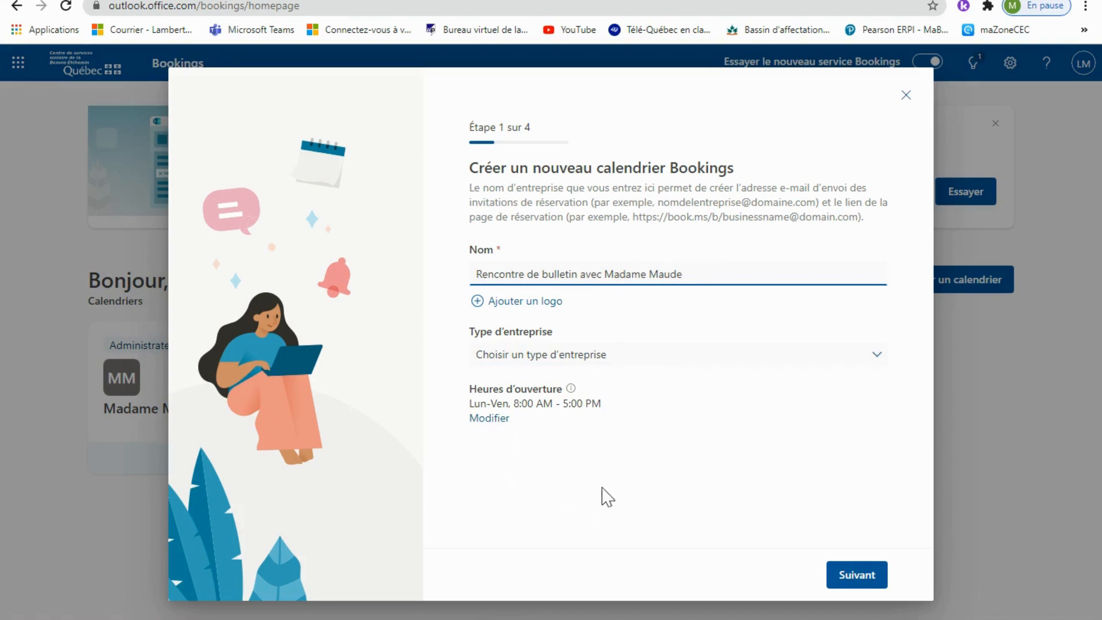
left_click(490, 419)
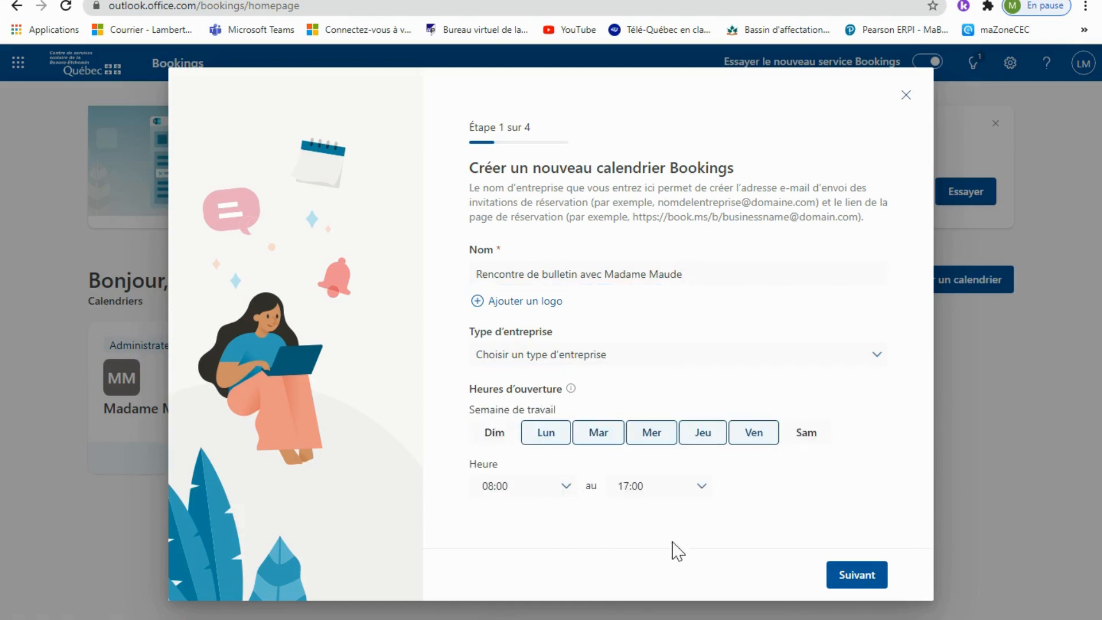
left_click(844, 578)
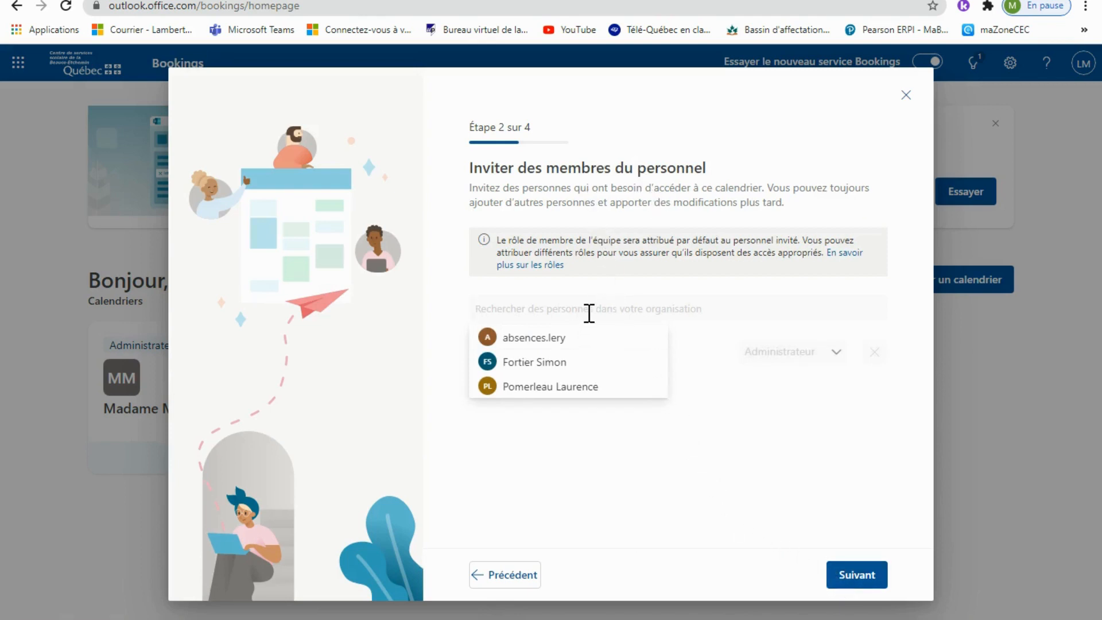
Step: Look up the teacher's own account as the calendar's staff member and continue to the service setup
type("maude.")
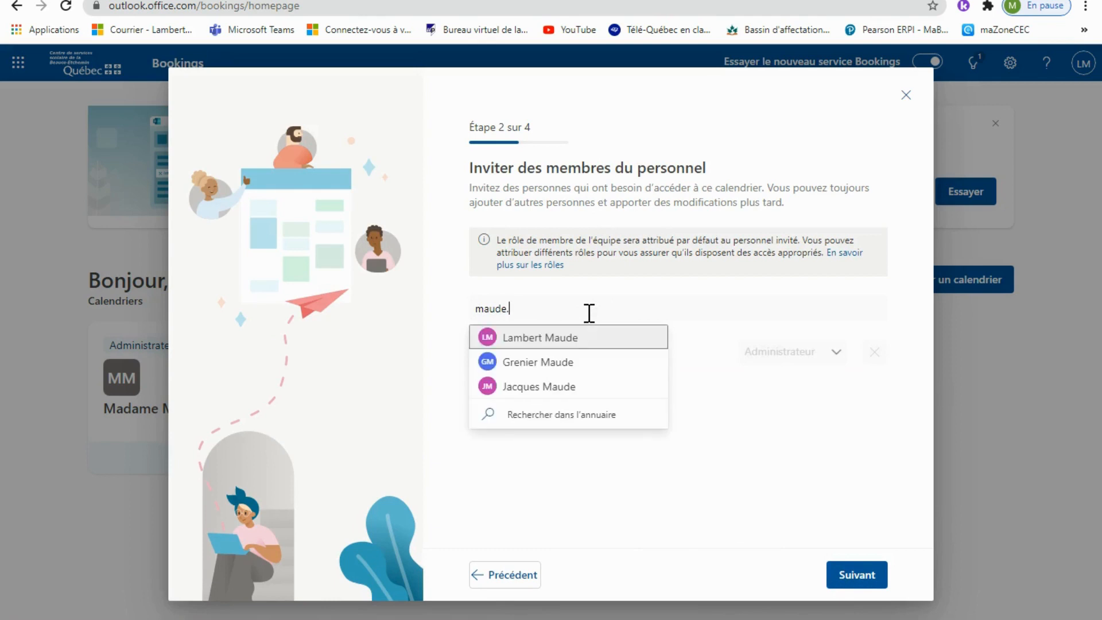
left_click(568, 337)
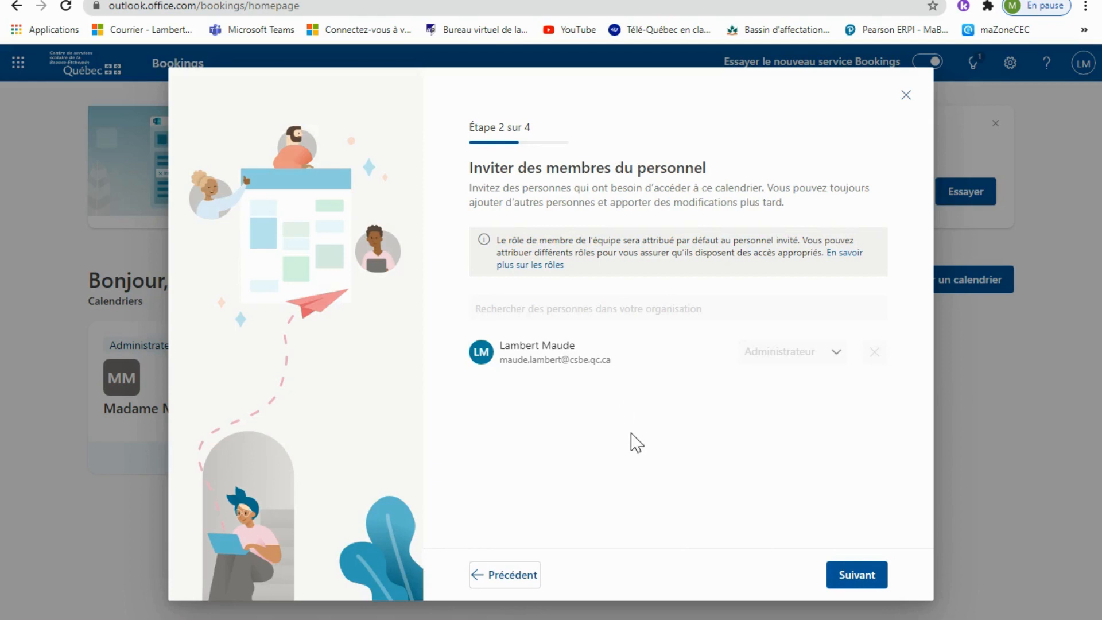
left_click(856, 577)
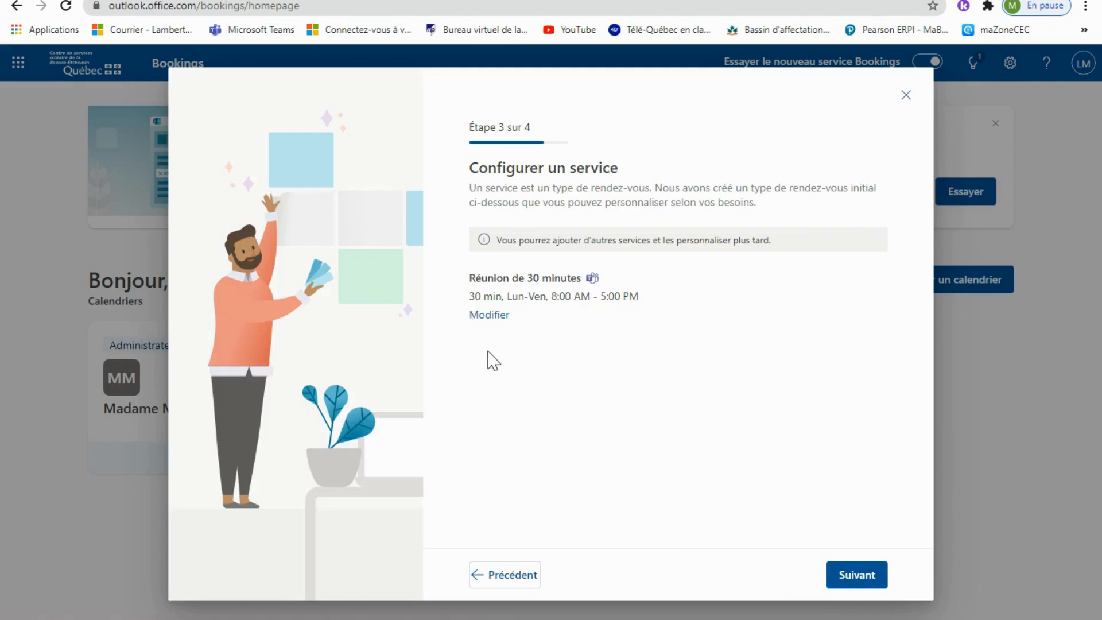
Step: Keep the default 30-minute meeting service, allow "Tout le monde" to book, then create and open the calendar
left_click(852, 576)
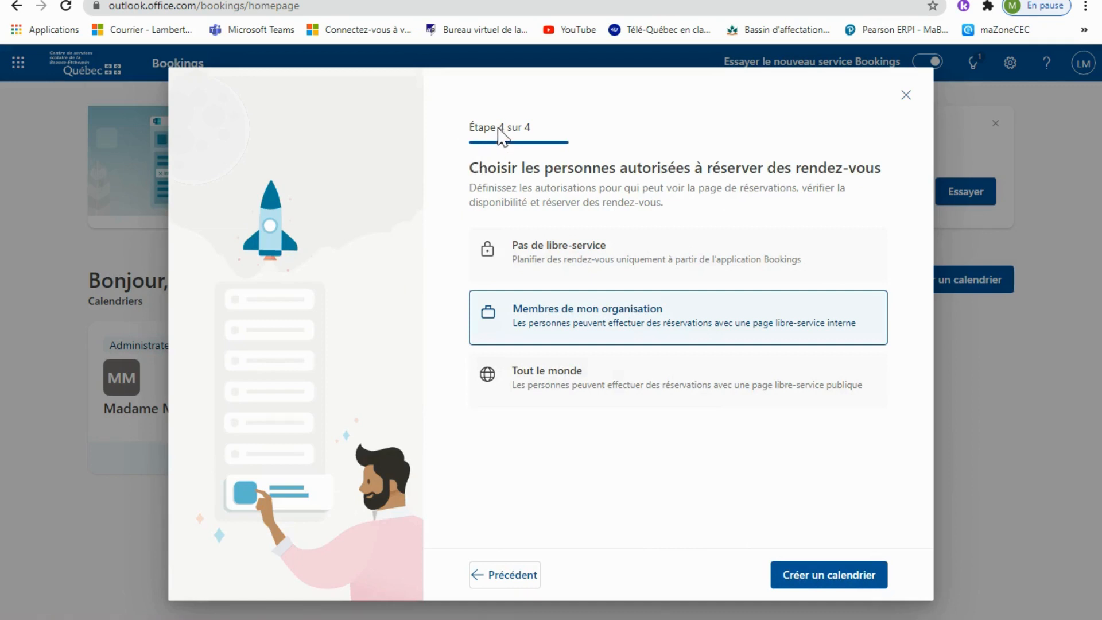
left_click(563, 389)
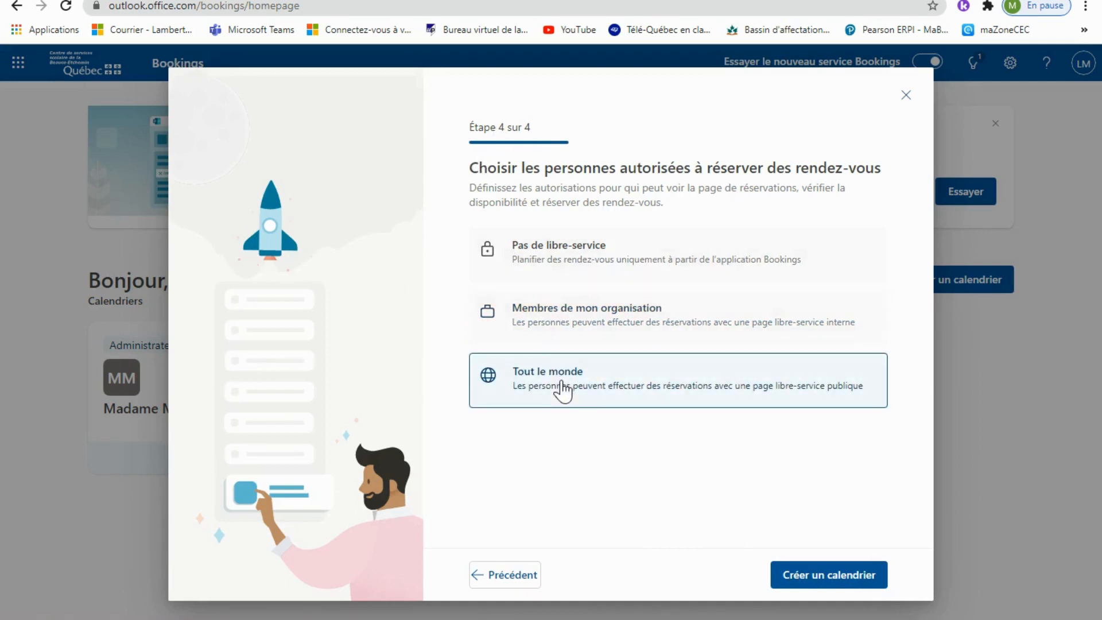
left_click(822, 574)
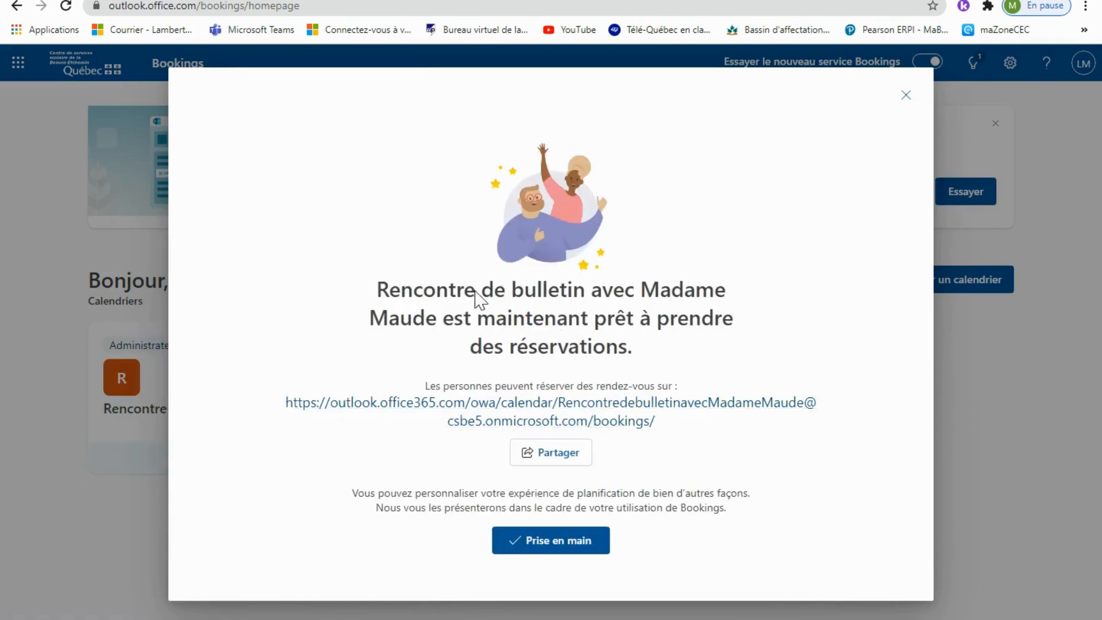
left_click(546, 549)
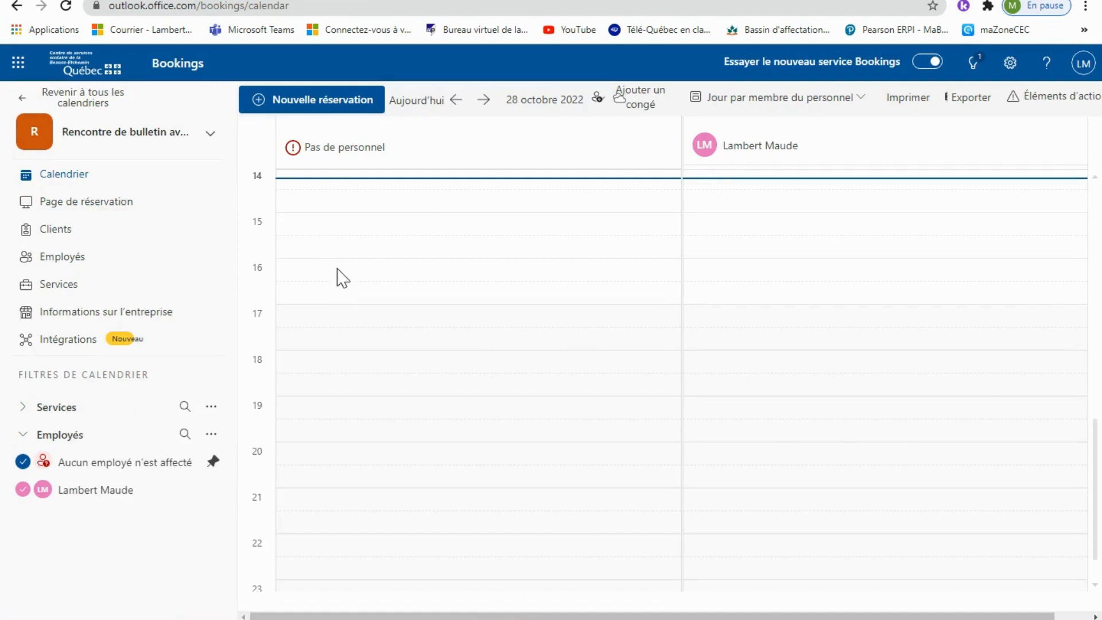
Step: Review the booking page's access options, keeping "Disponible pour tous", and look at the client list
left_click(85, 209)
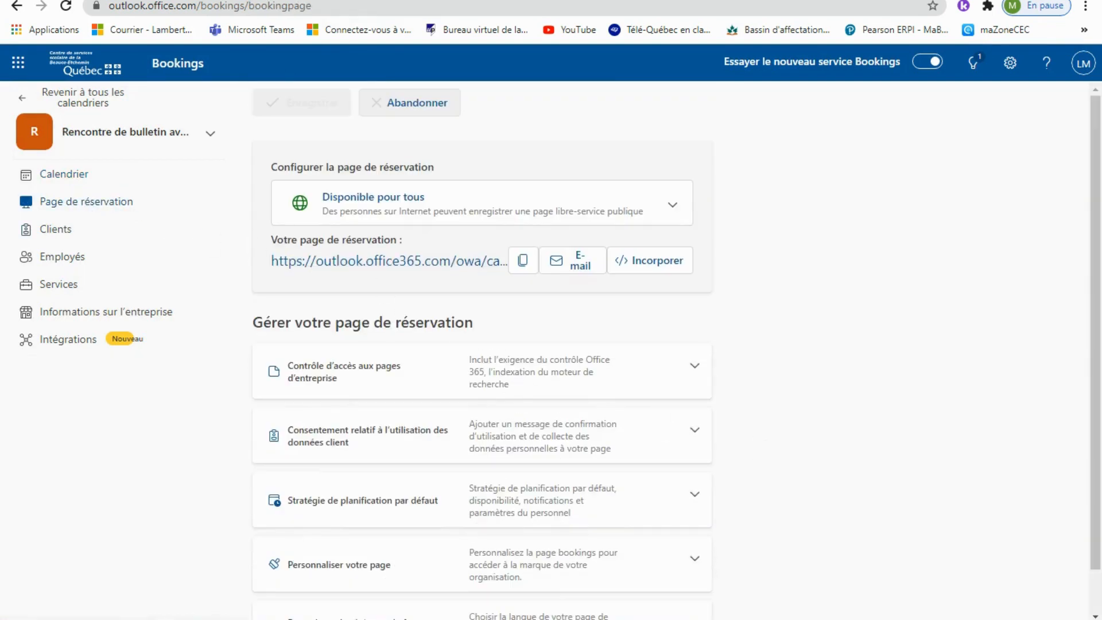
left_click(672, 204)
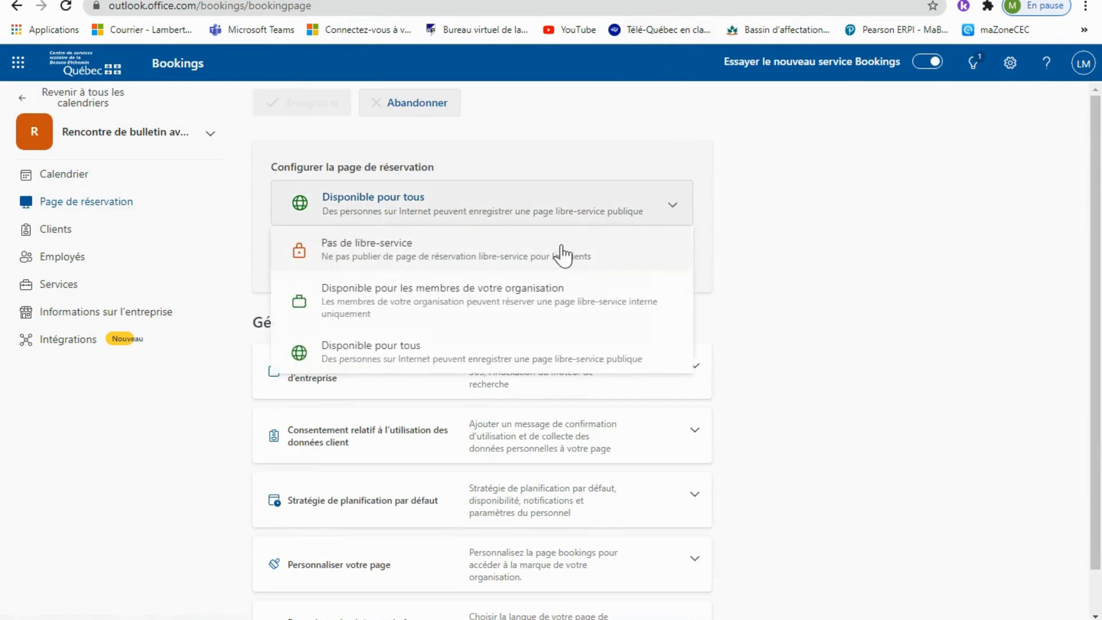
left_click(421, 351)
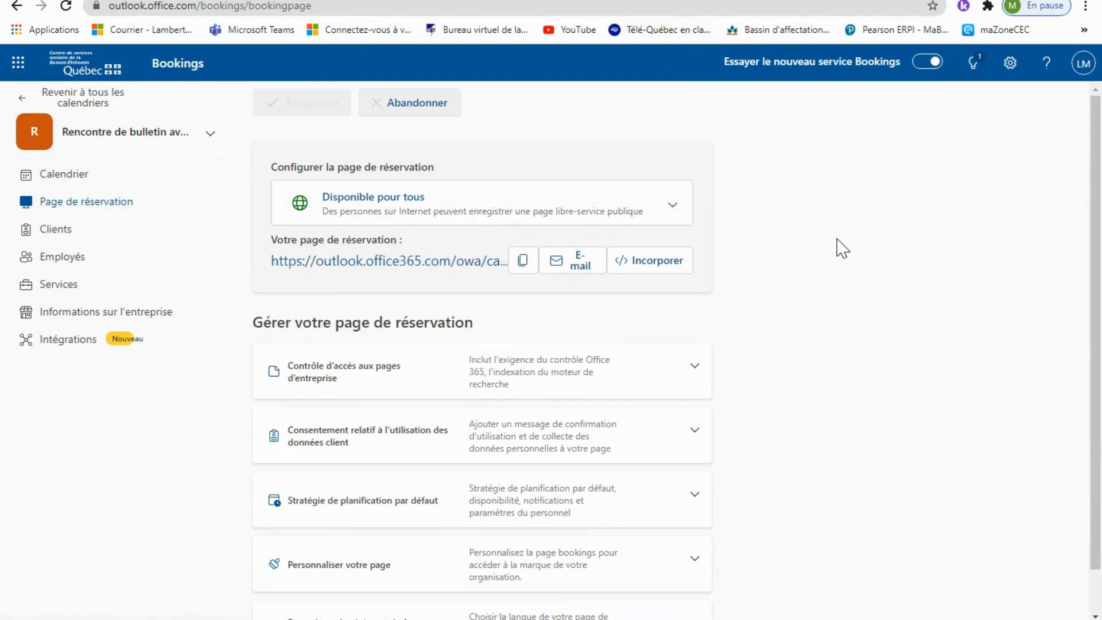
left_click(32, 233)
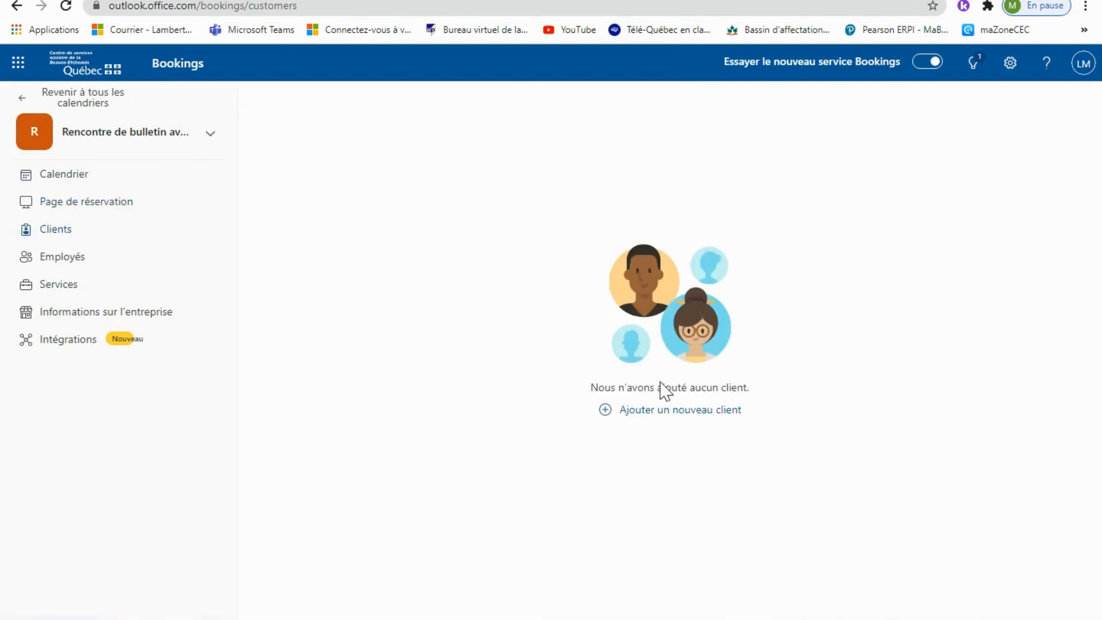
Step: Edit the teacher's staff profile and turn off "Utiliser les heures d'ouverture" for their availability
left_click(55, 257)
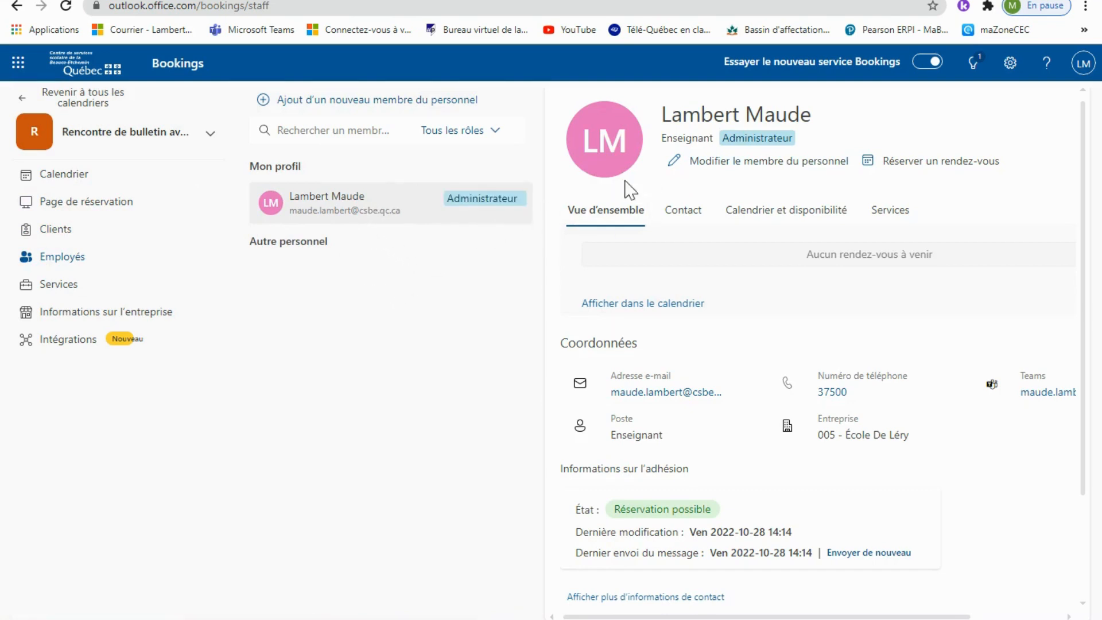
left_click(677, 167)
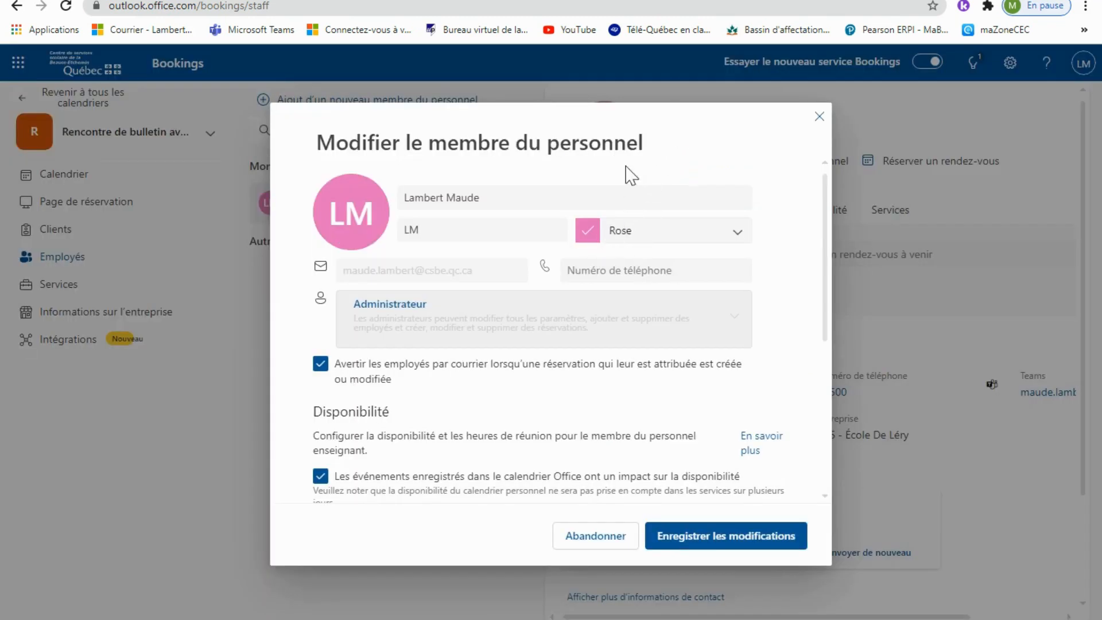
scroll(488, 296, "down", 5)
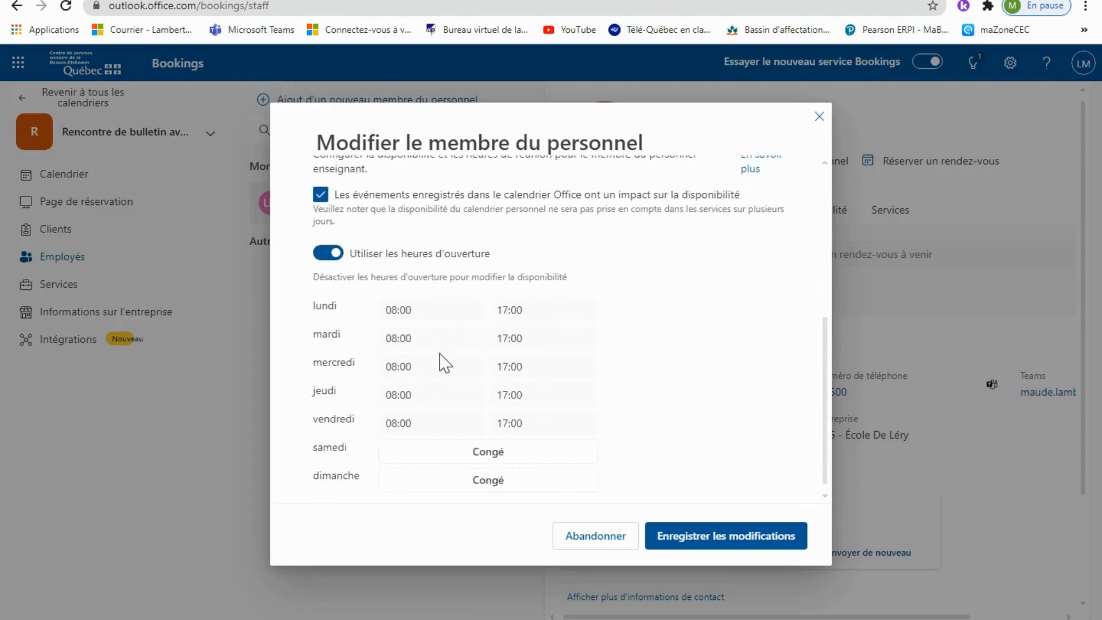
left_click(326, 256)
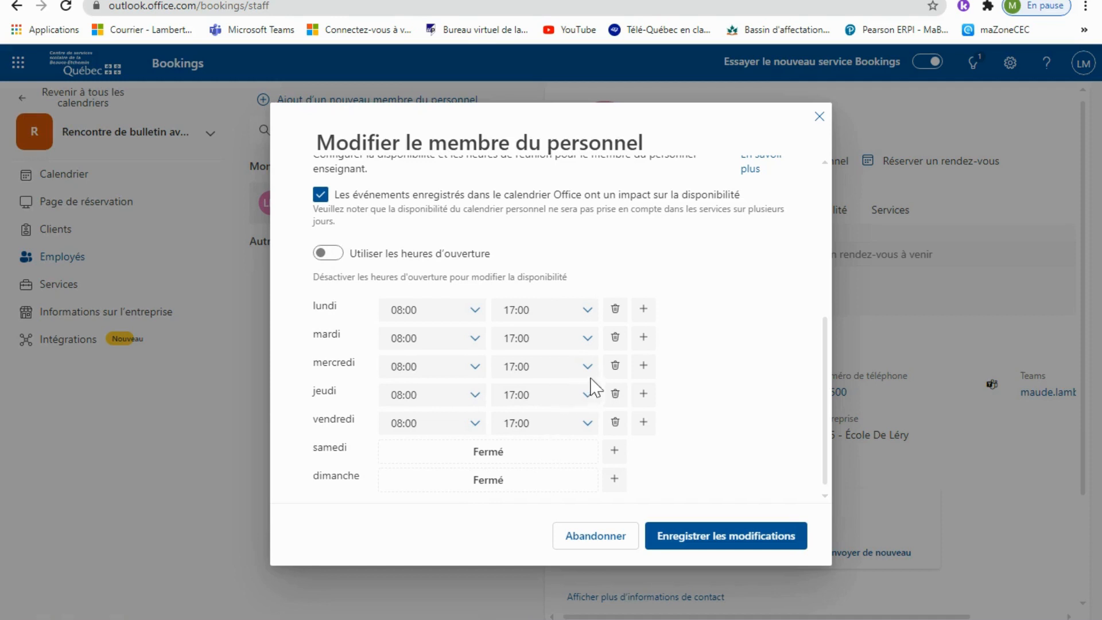
Step: Remove the staff member's available hours for lundi, mardi, mercredi and vendredi
left_click(615, 310)
left_click(614, 337)
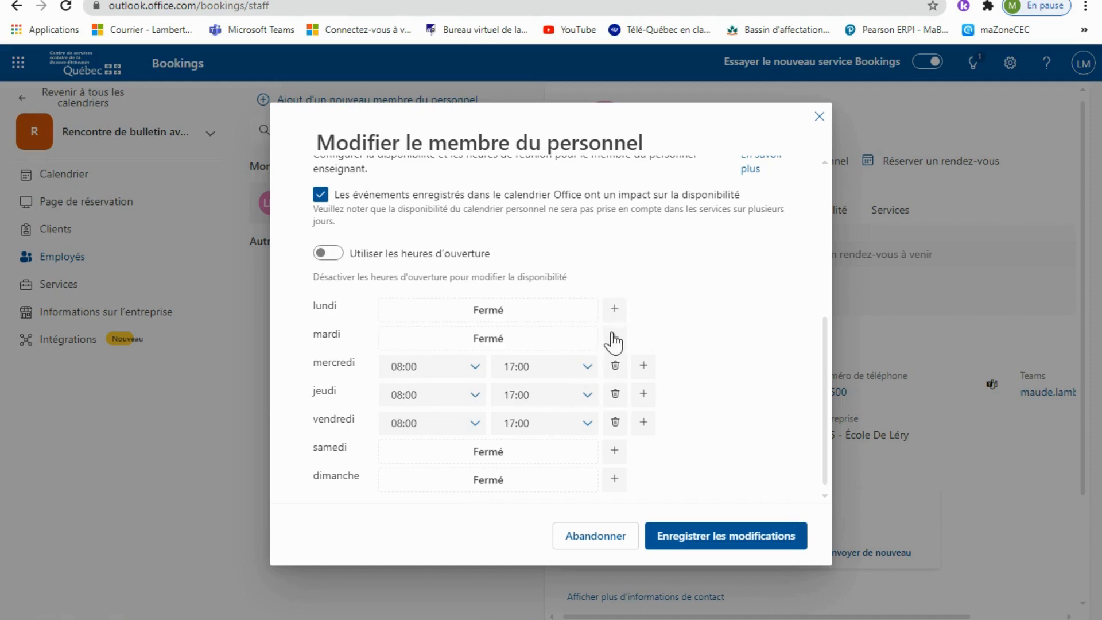
left_click(614, 366)
left_click(615, 422)
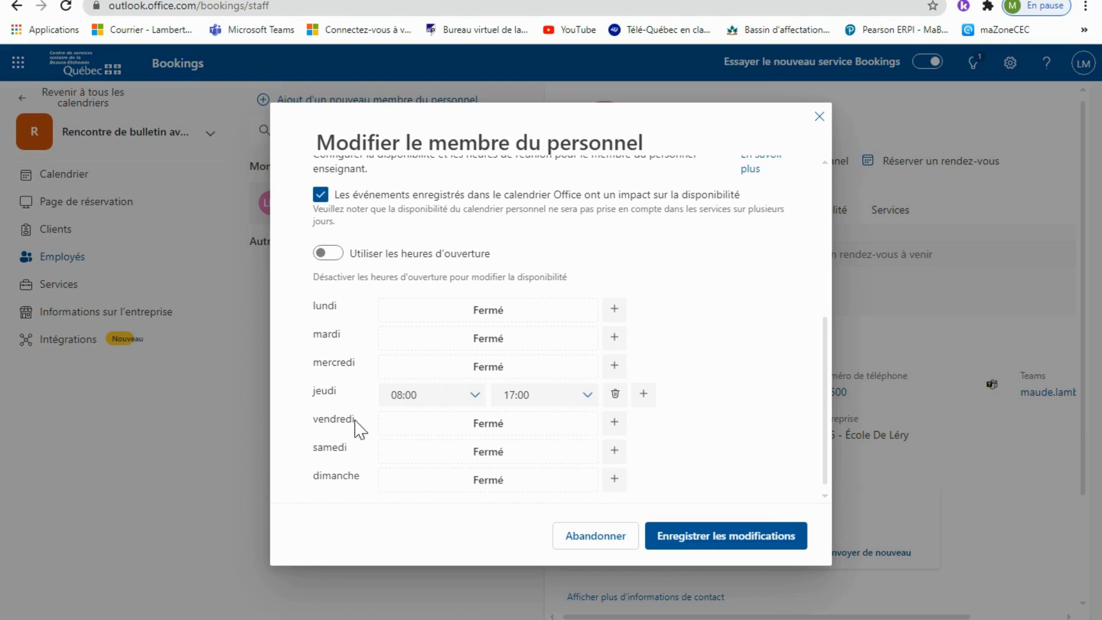
Step: Set the staff member's jeudi availability from 15:00 to 20:00 and save the profile changes
left_click(474, 402)
left_click_drag(465, 459, 459, 495)
scroll(412, 515, "down", 1)
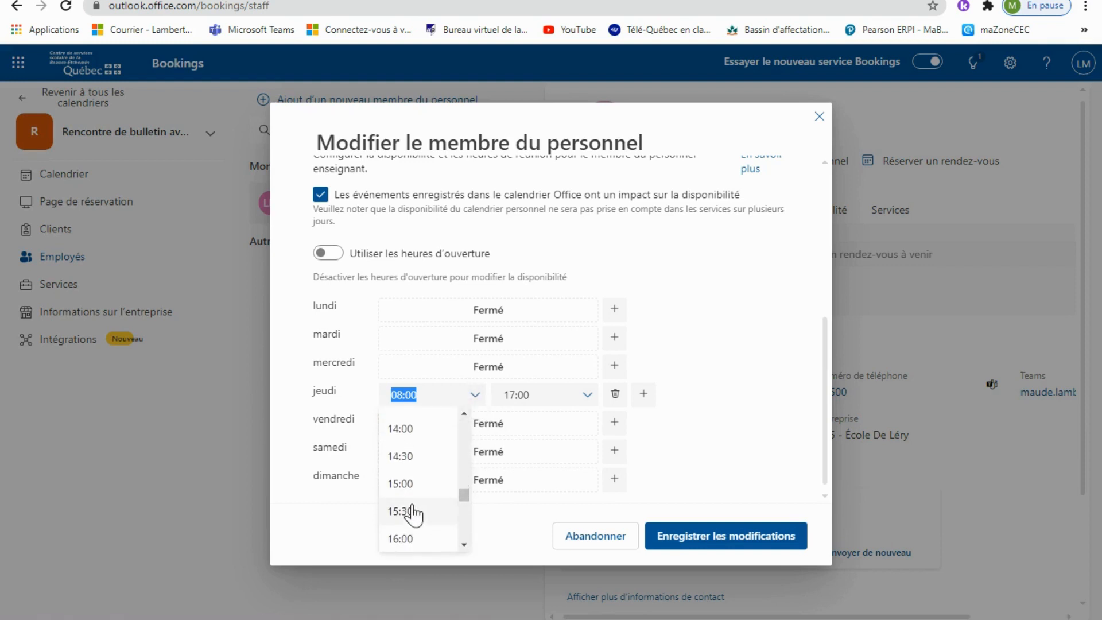
left_click(419, 493)
left_click(586, 395)
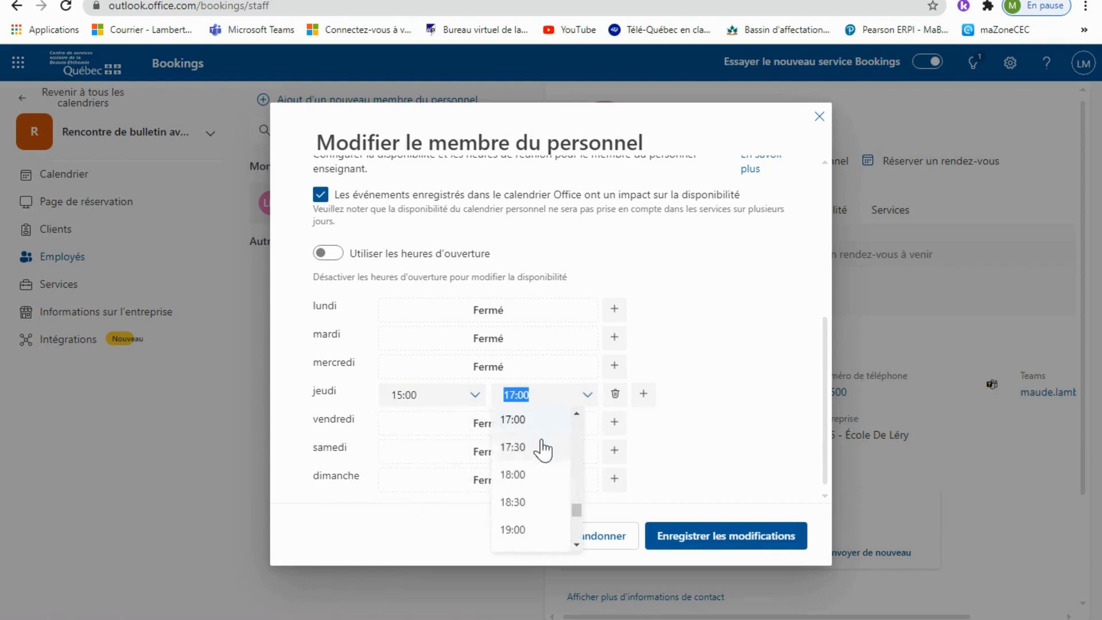
scroll(525, 483, "down", 2)
left_click(510, 508)
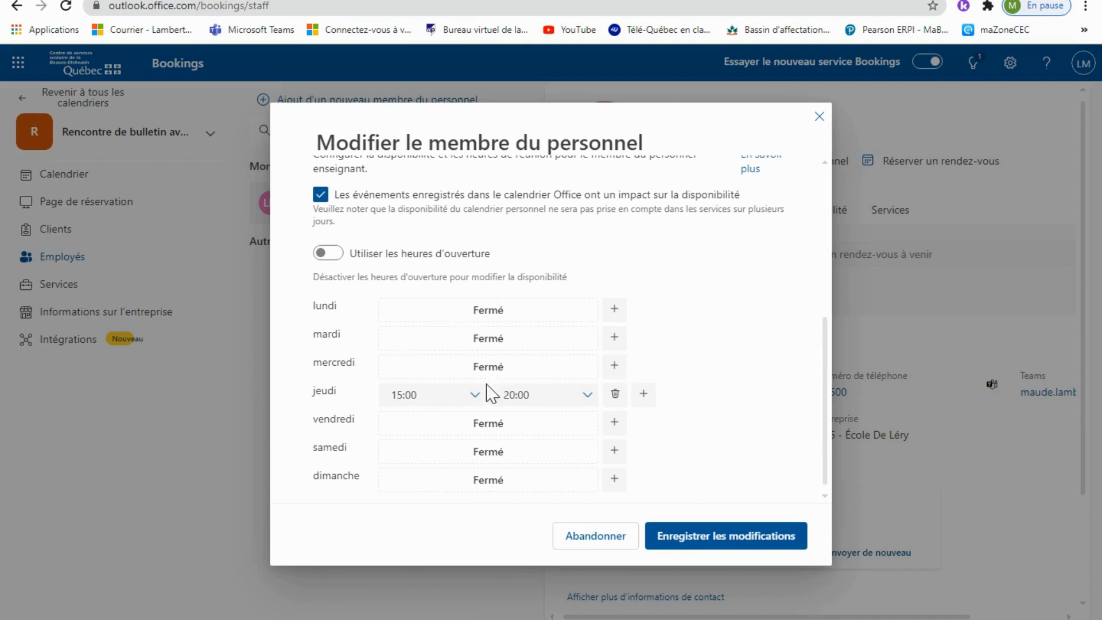
scroll(500, 379, "up", 5)
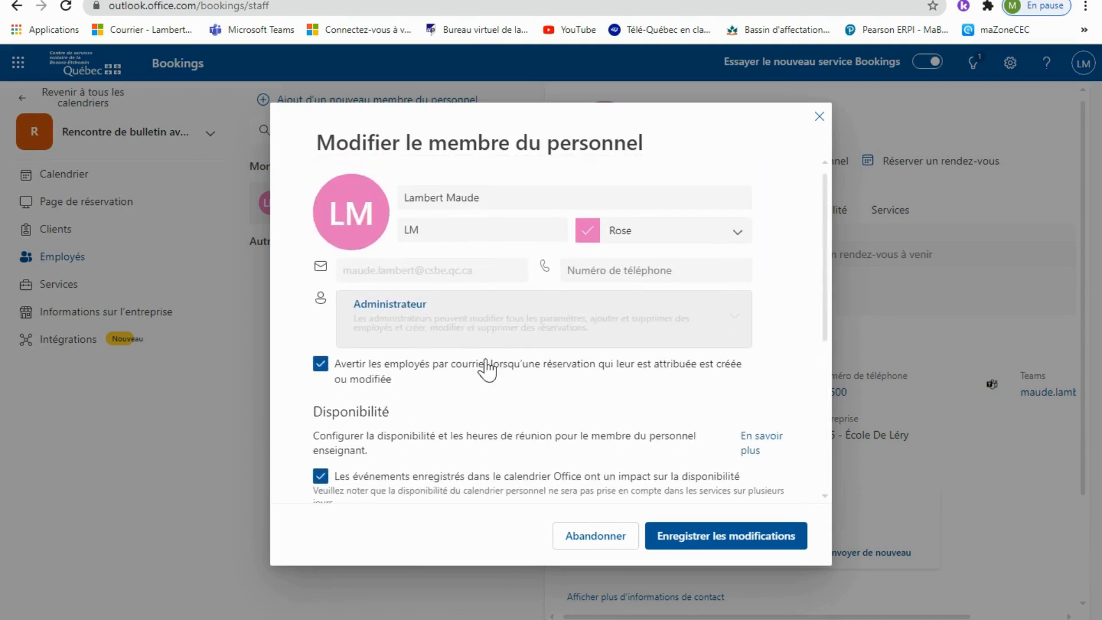
scroll(483, 373, "down", 3)
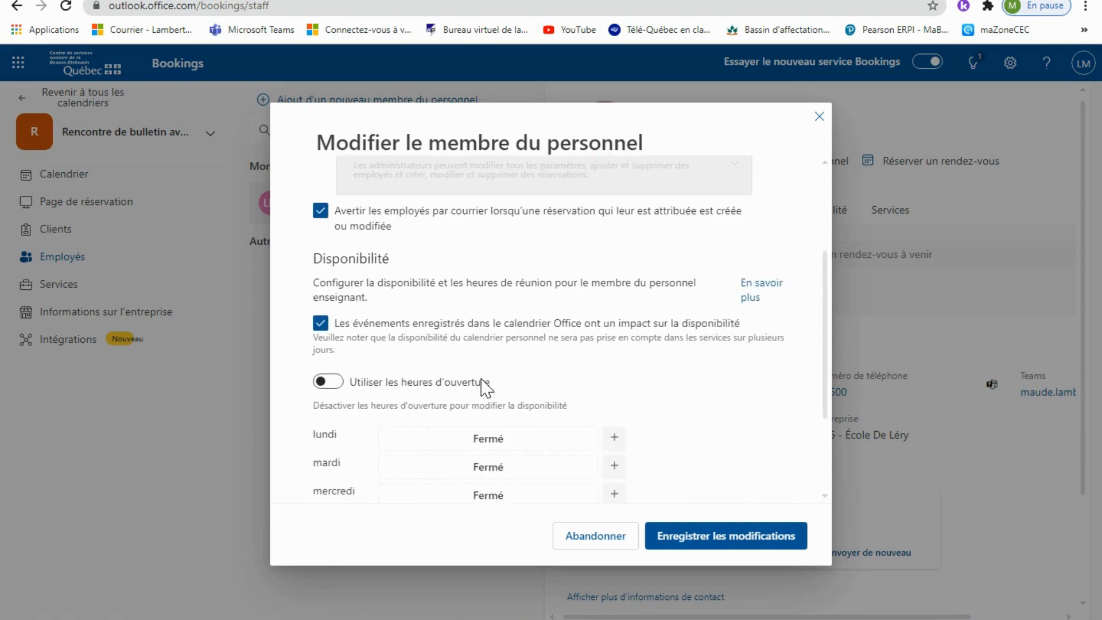
scroll(511, 382, "down", 2)
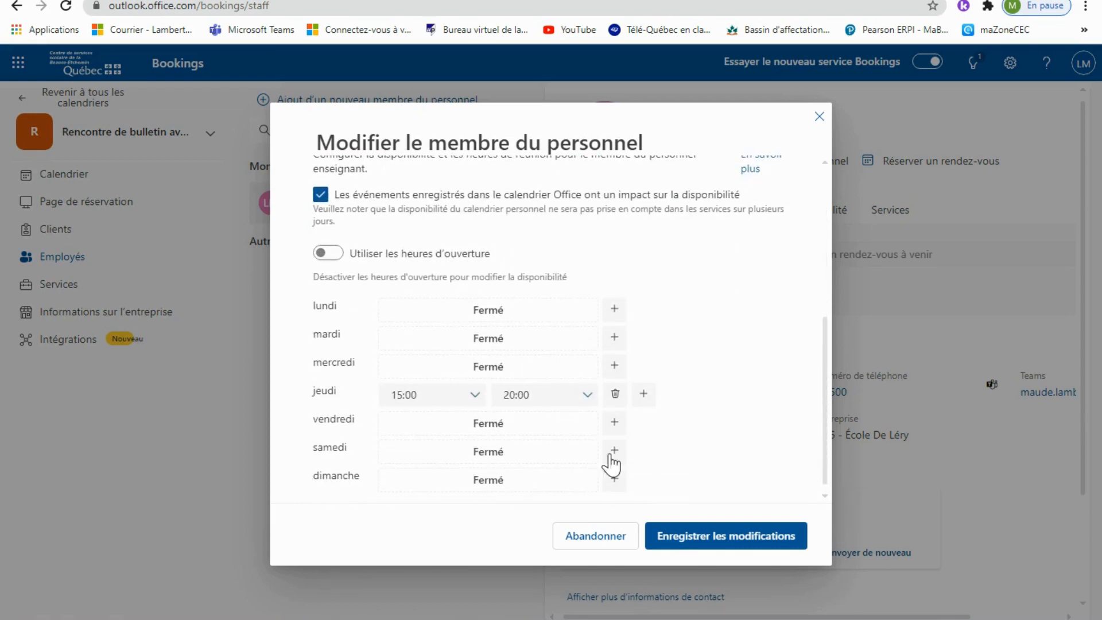
left_click(682, 542)
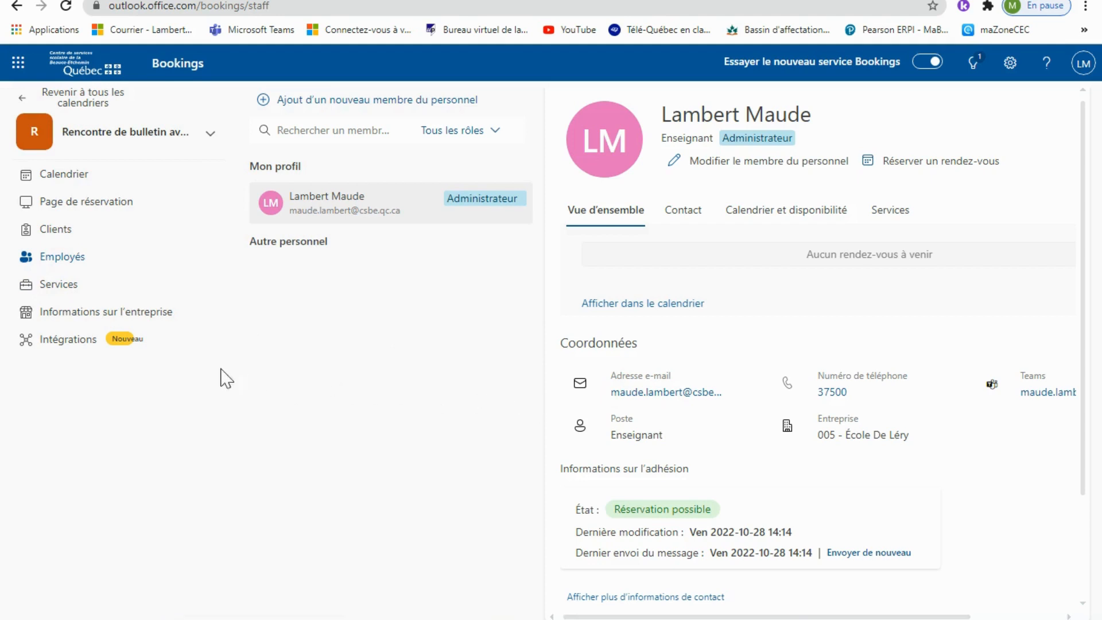
Step: Edit the "Réunion de 30 minutes" service and rename it "Rencontre de remise du premier bulletin"
left_click(74, 296)
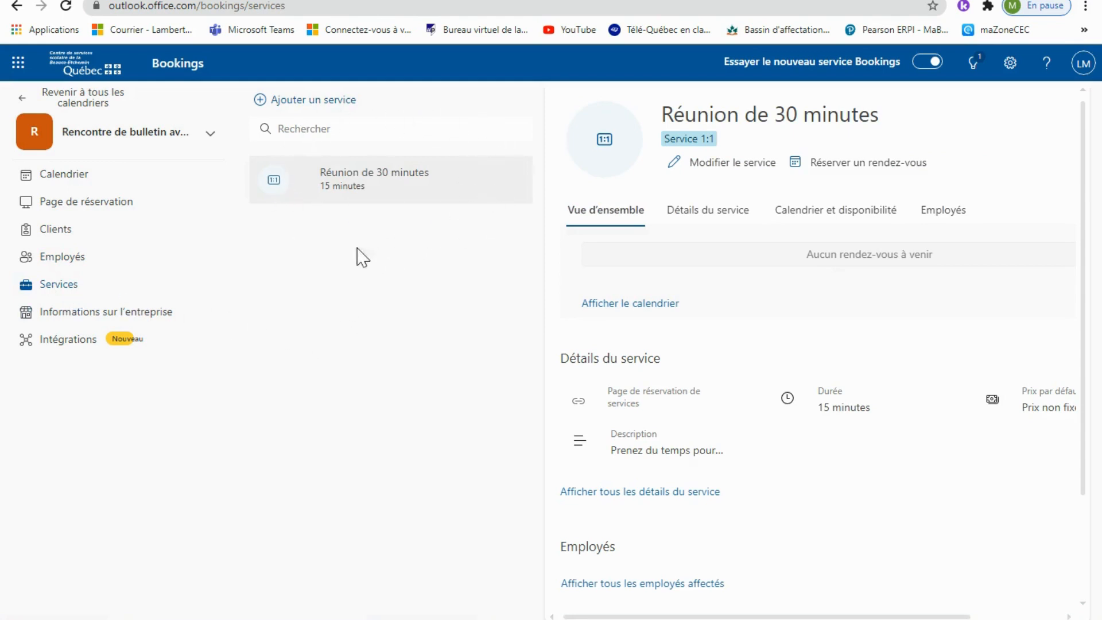
mouse_move(492, 191)
mouse_move(462, 178)
left_click(459, 183)
triple_click(564, 153)
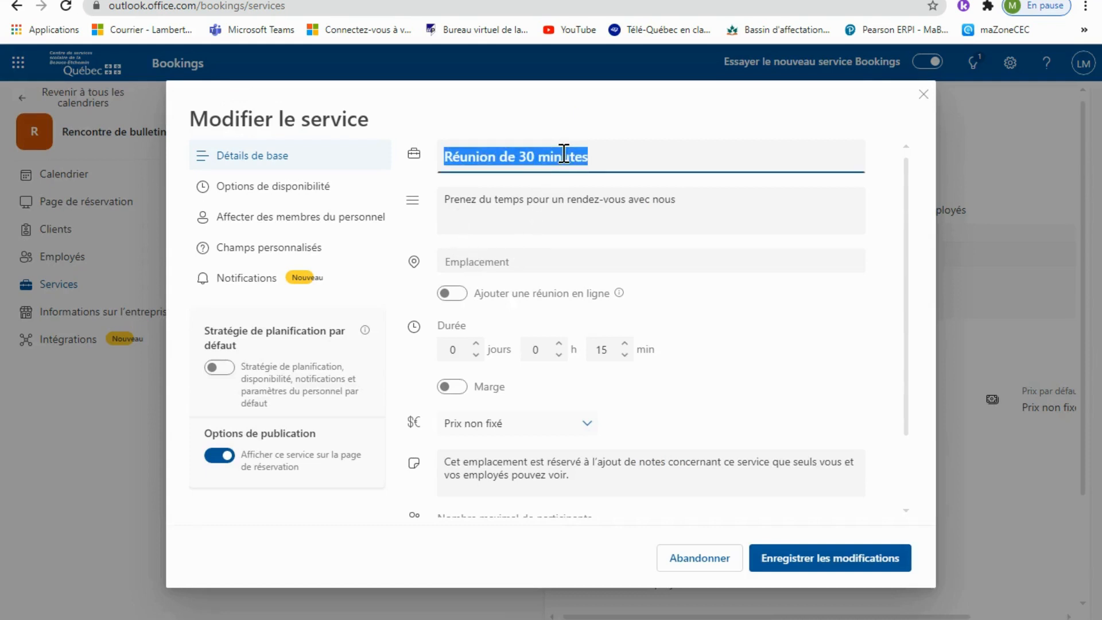
key("BackSpace")
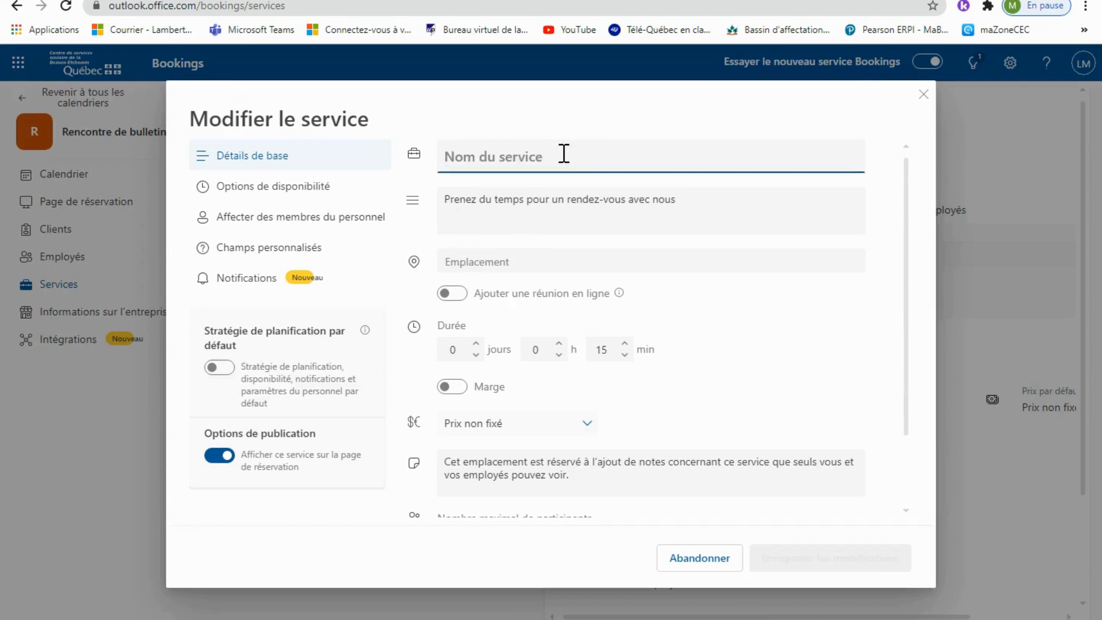
type("Rencontre de remise du premier bulletin")
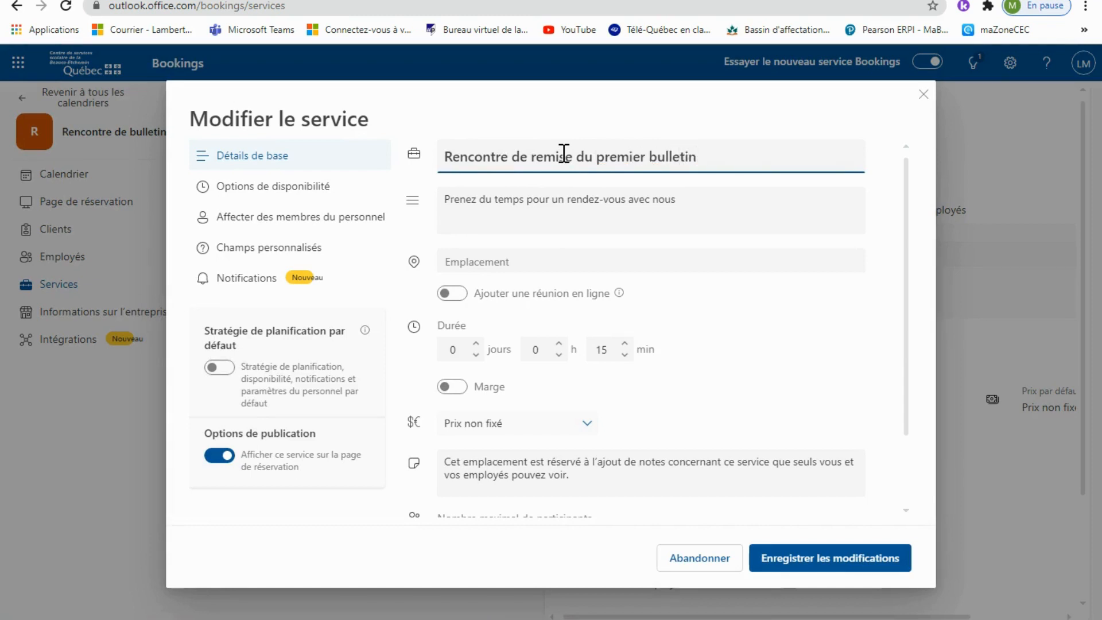
Step: Replace the service description with "Venez me rencontrer pour discuter des apprentissages de votre enfant."
left_click(563, 201)
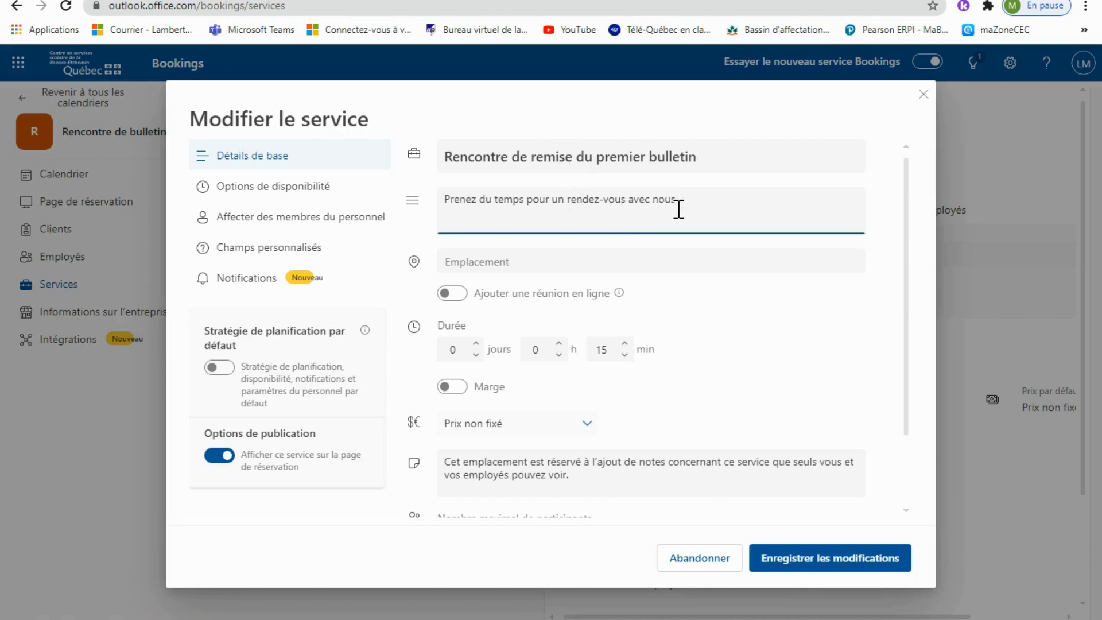
left_click_drag(686, 205, 424, 201)
type("Venez me rencontrer po")
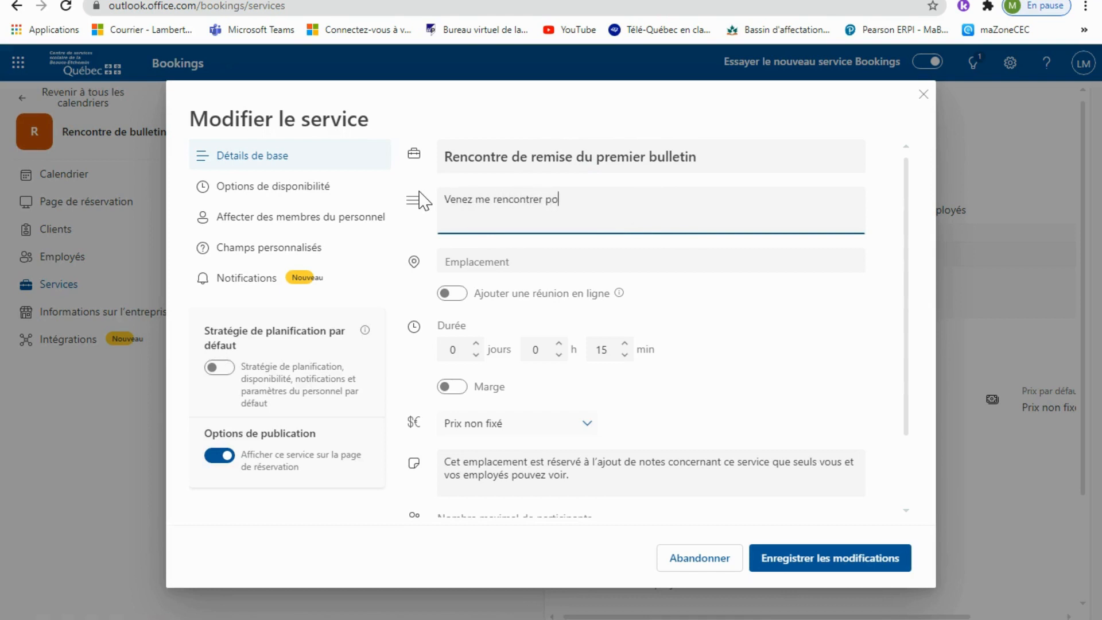
key("BackSpace")
key("BackSpace")
key("BackSpace")
key("BackSpace")
key("BackSpace")
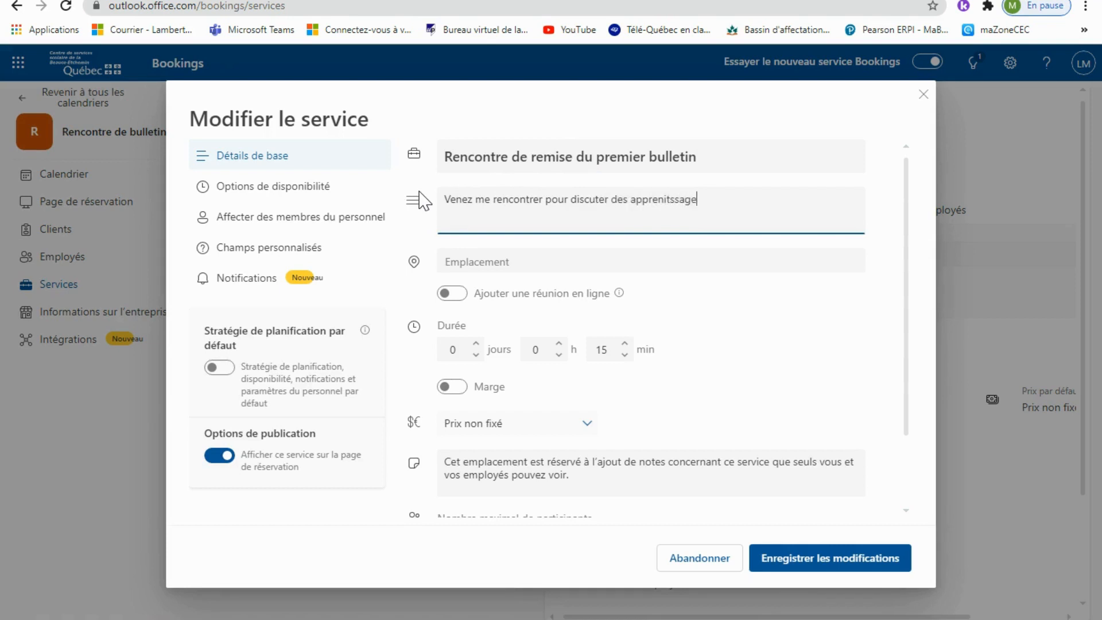
type("s de votre enfant.")
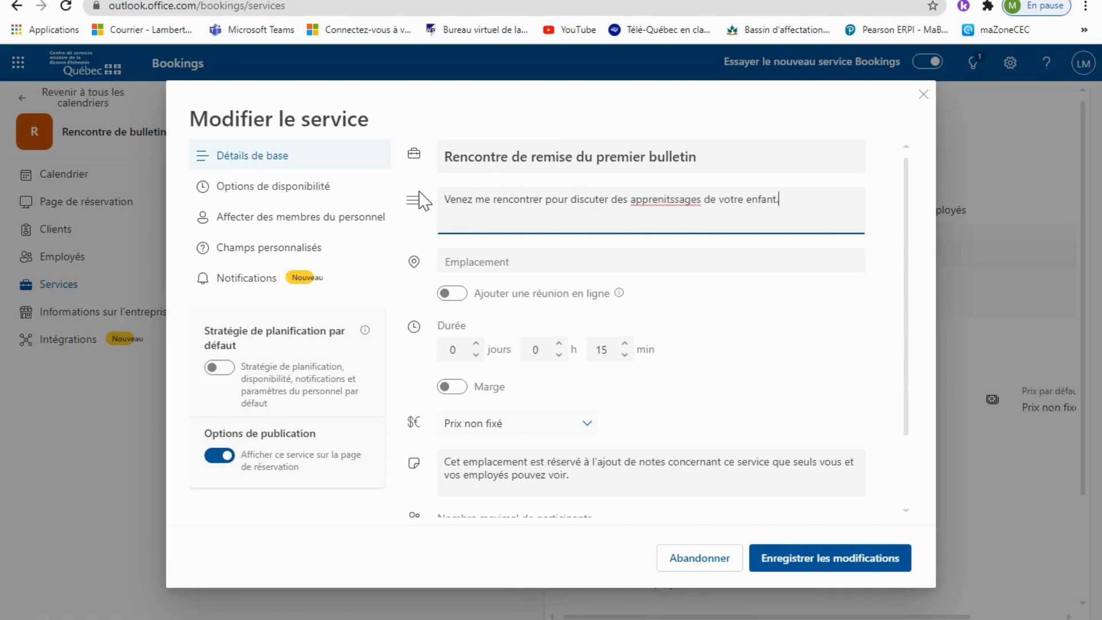
right_click(692, 205)
left_click(741, 216)
Step: Preview the service's online meeting option, leave it off, and review the duration, margin, price and participant settings
left_click(457, 295)
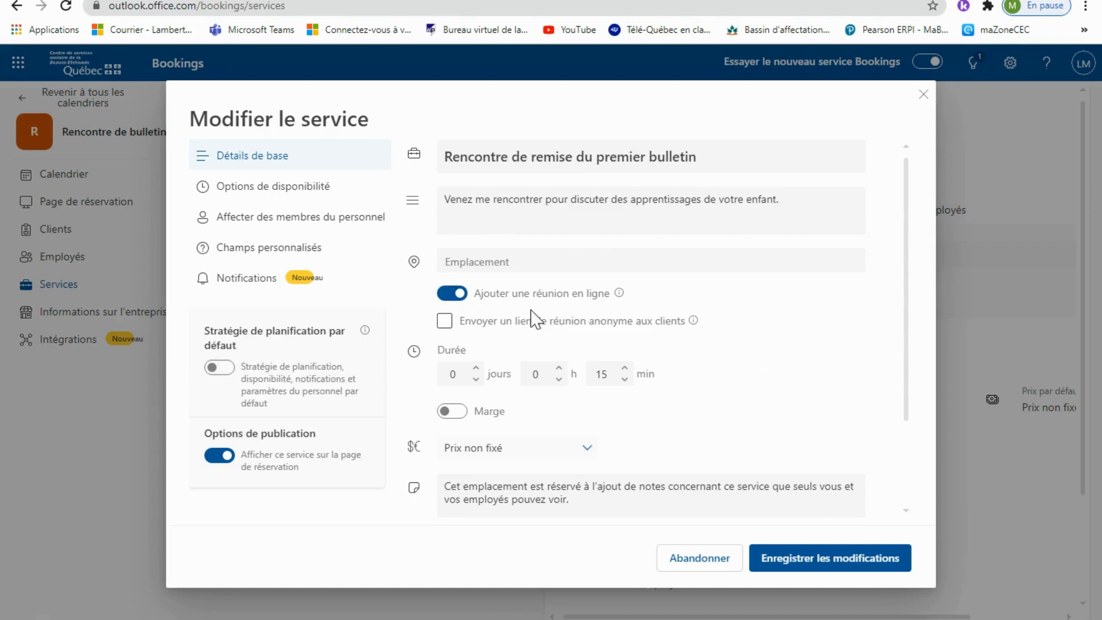
mouse_move(362, 333)
left_click(446, 295)
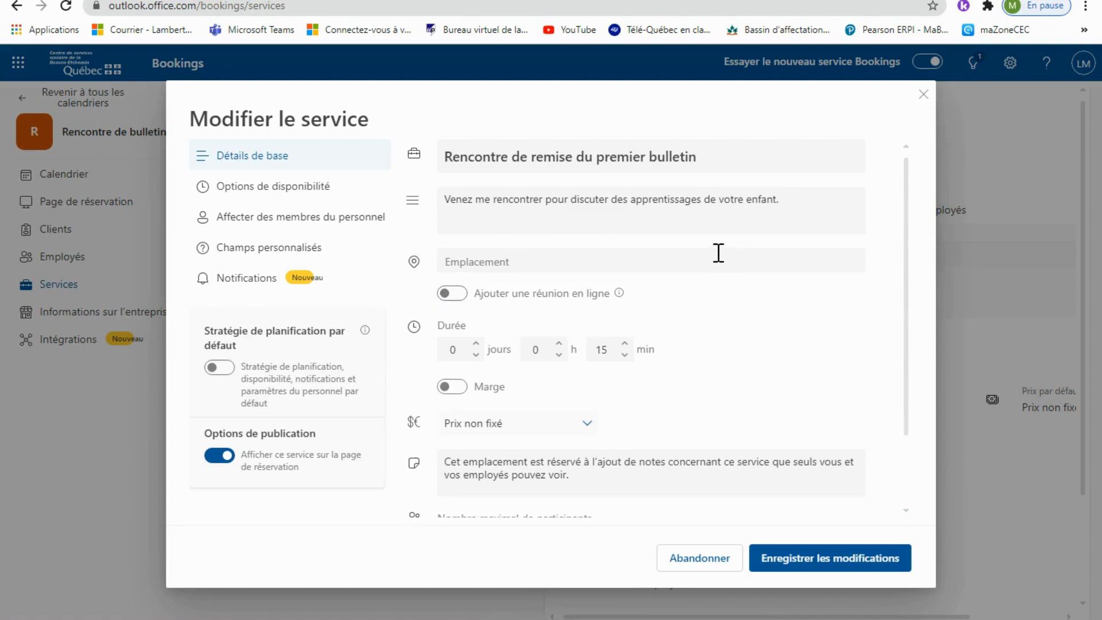
scroll(716, 257, "down", 2)
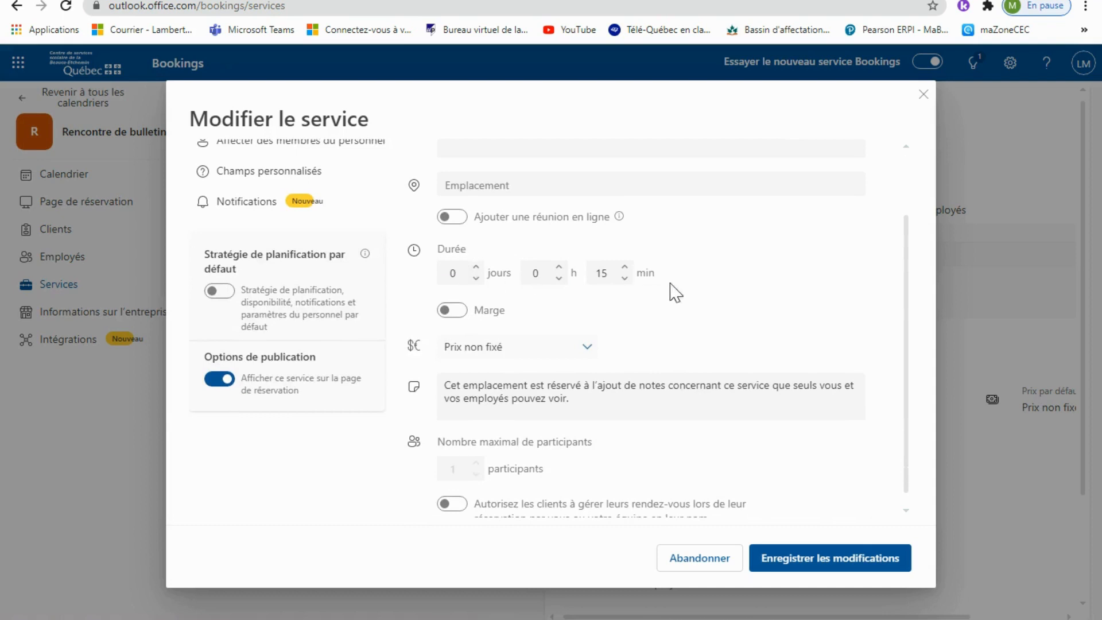
left_click(605, 276)
left_click(637, 316)
scroll(635, 305, "down", 1)
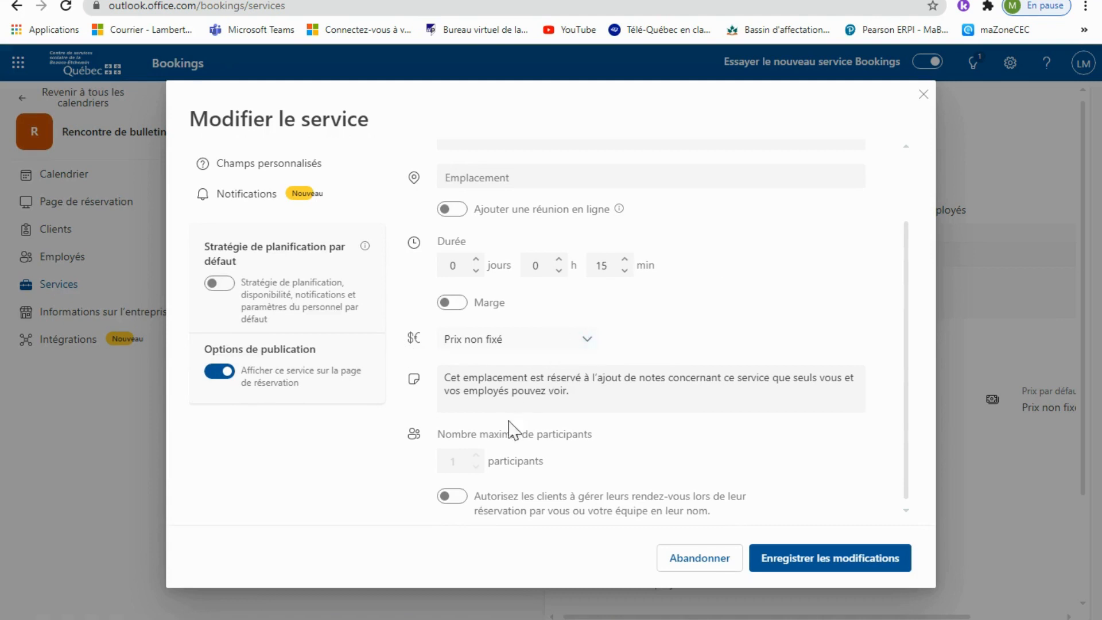
scroll(517, 390, "up", 2)
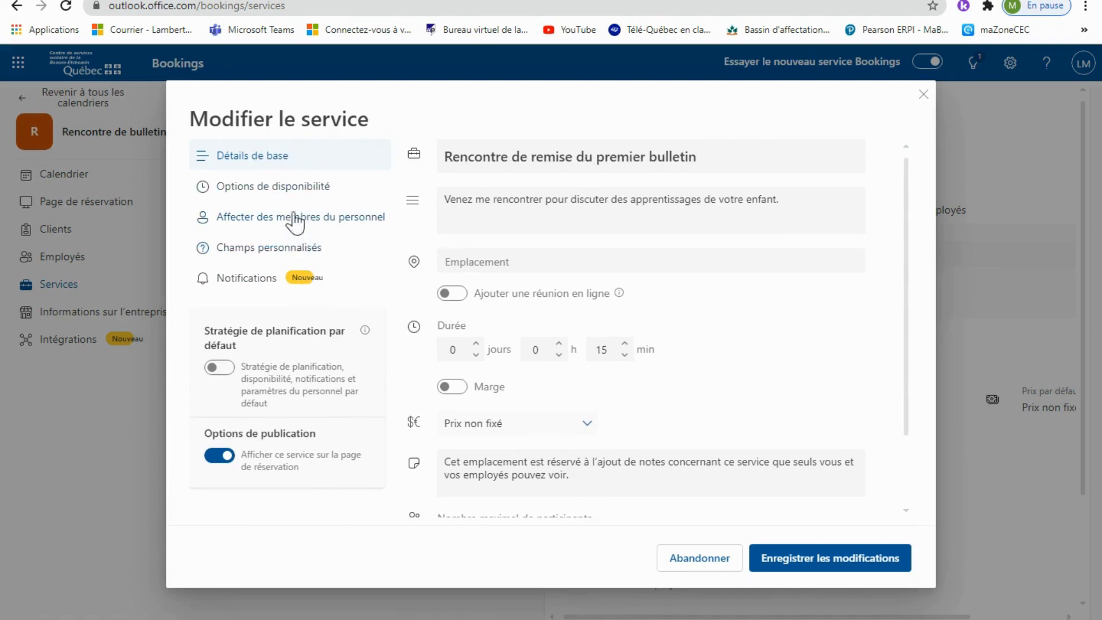
Step: Set the time interval in the service's scheduling policy to 15 minutes
left_click(292, 189)
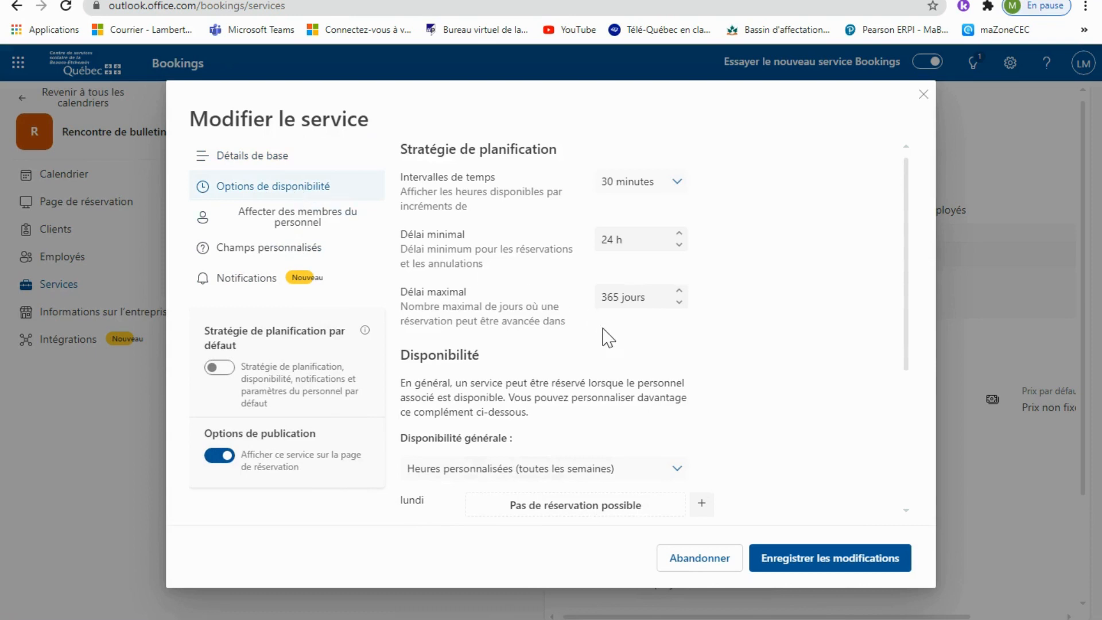
left_click(633, 303)
left_click(676, 183)
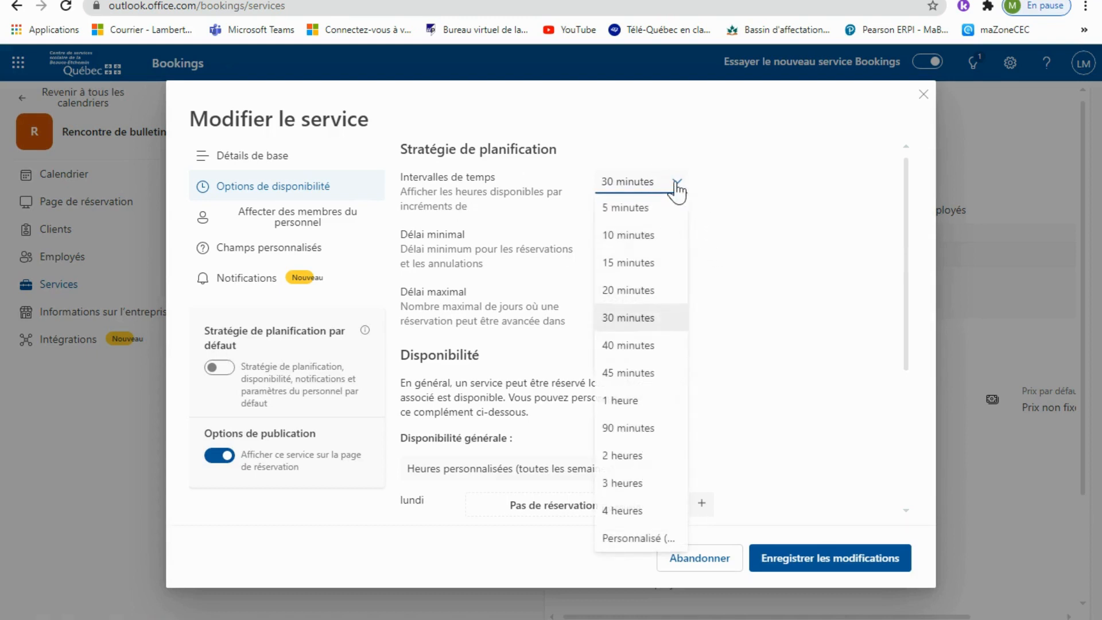
left_click(631, 267)
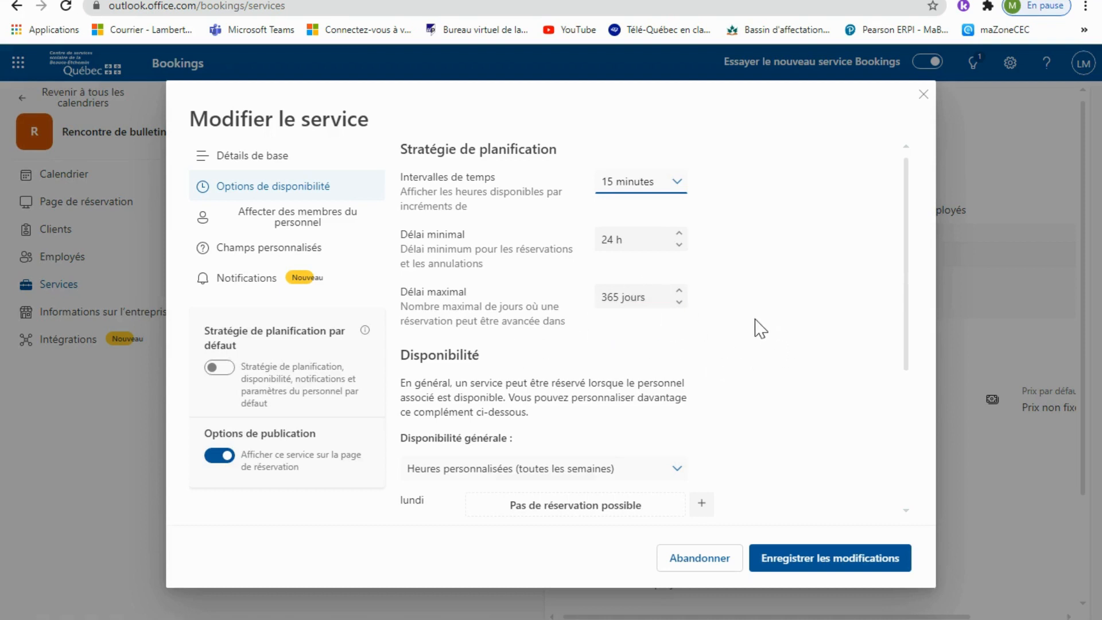
Step: Set the service's general availability to "Pas de réservation possible"
scroll(761, 329, "down", 3)
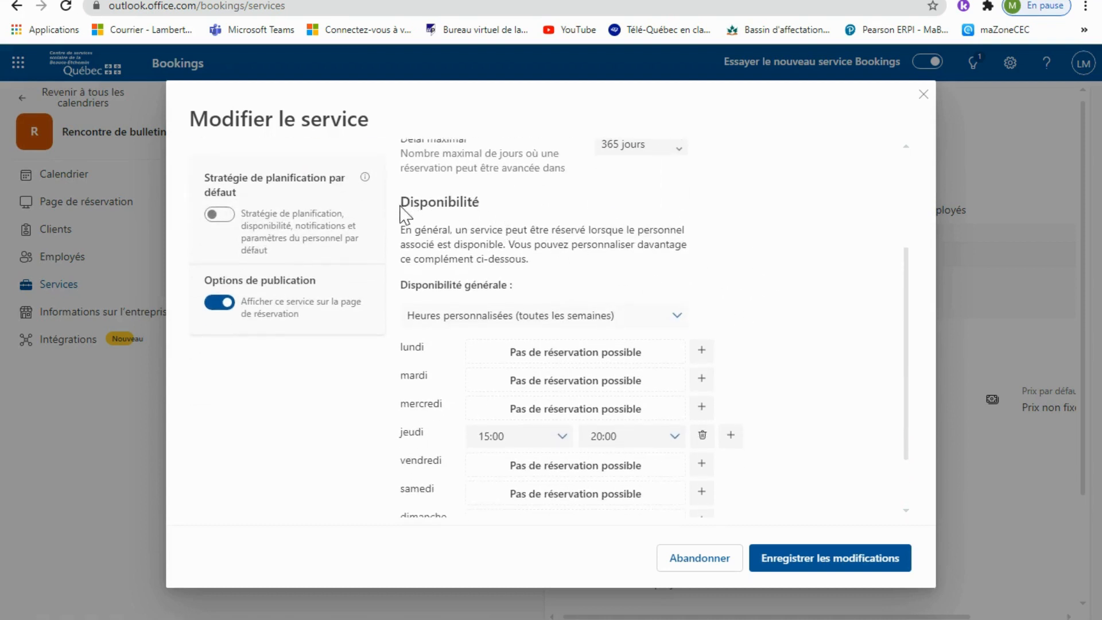
left_click(669, 317)
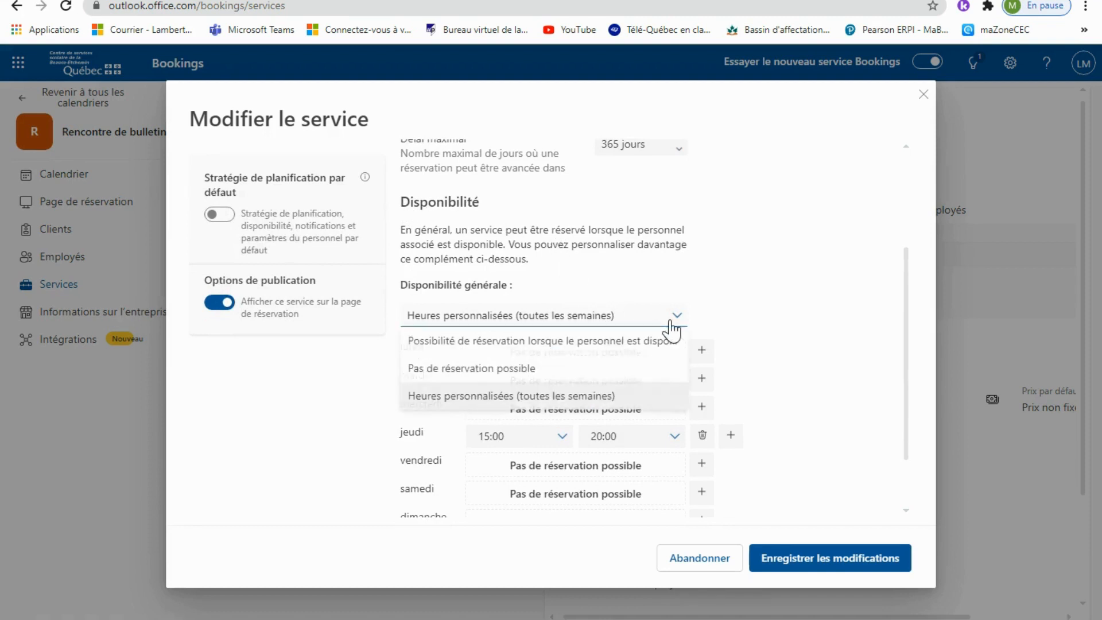
left_click(485, 370)
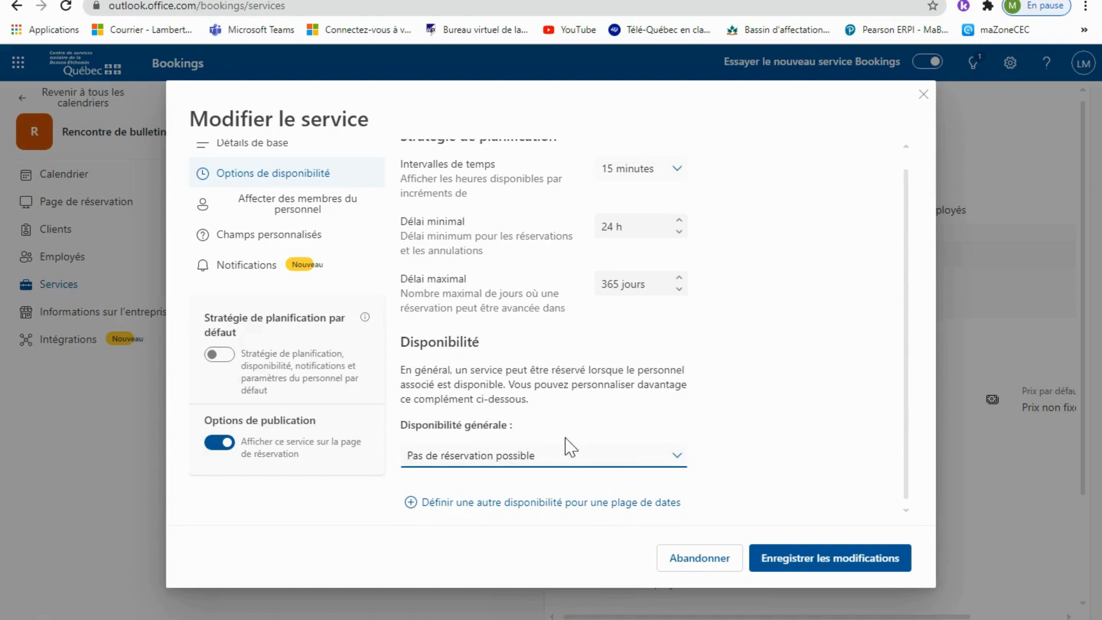
Step: Add a separate availability date range for the service from 2022-11-02 to 2022-11-04
left_click(476, 502)
scroll(578, 472, "down", 3)
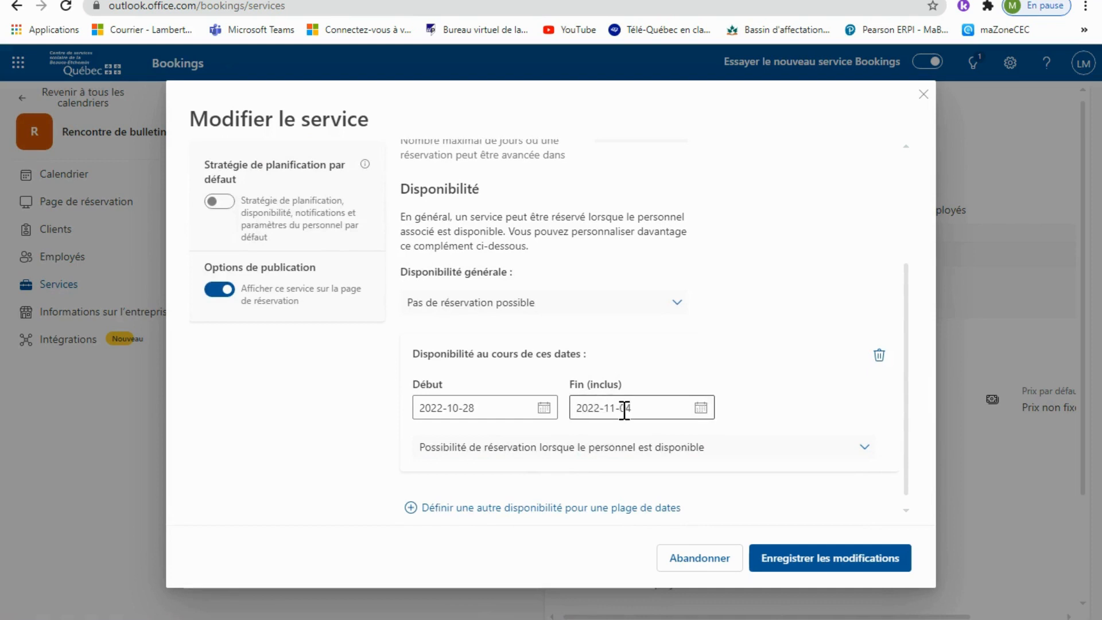
left_click(543, 409)
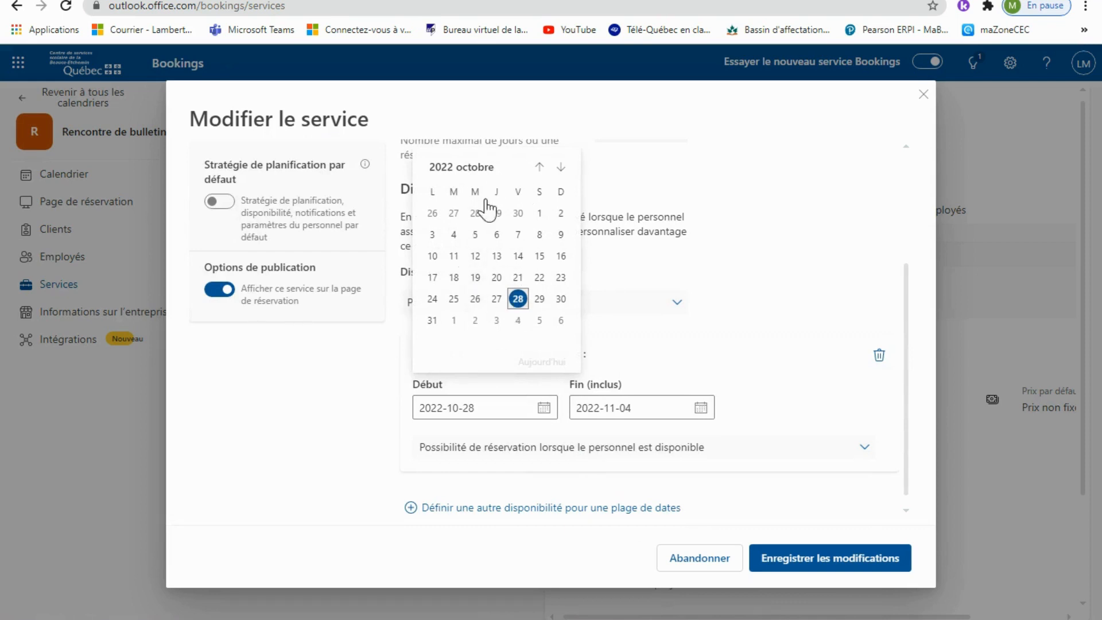
left_click(475, 320)
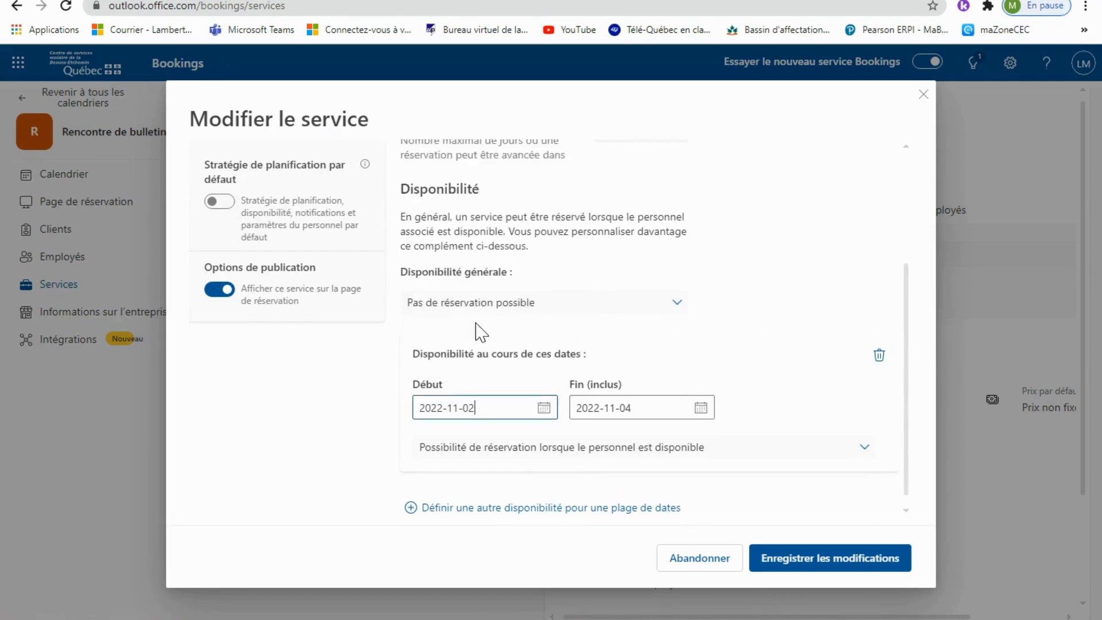
left_click(700, 411)
left_click(670, 348)
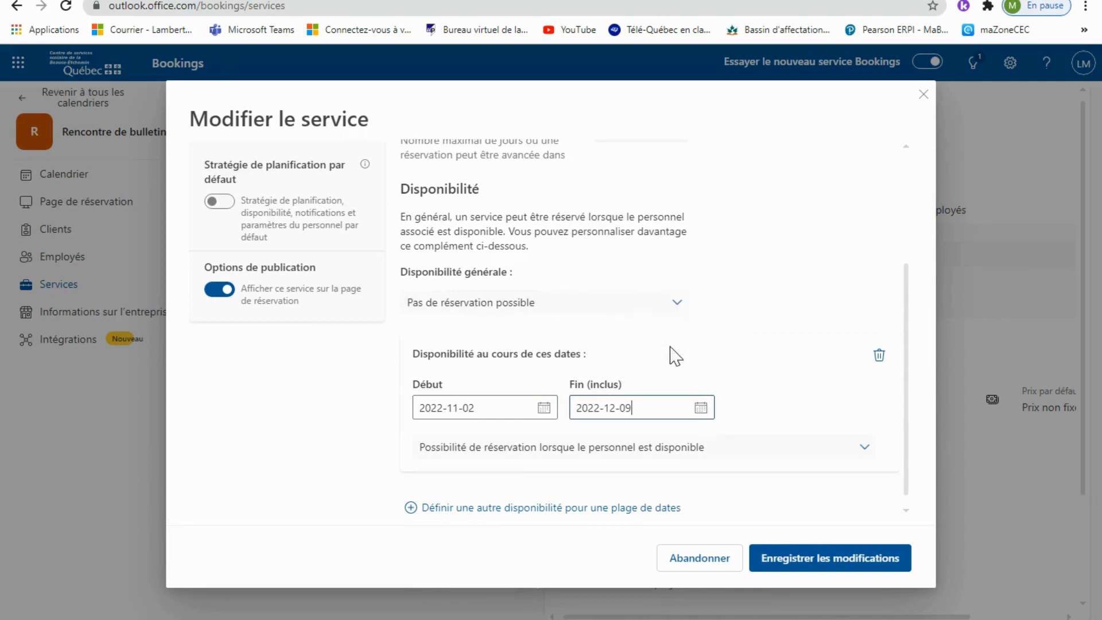
scroll(677, 367, "down", 1)
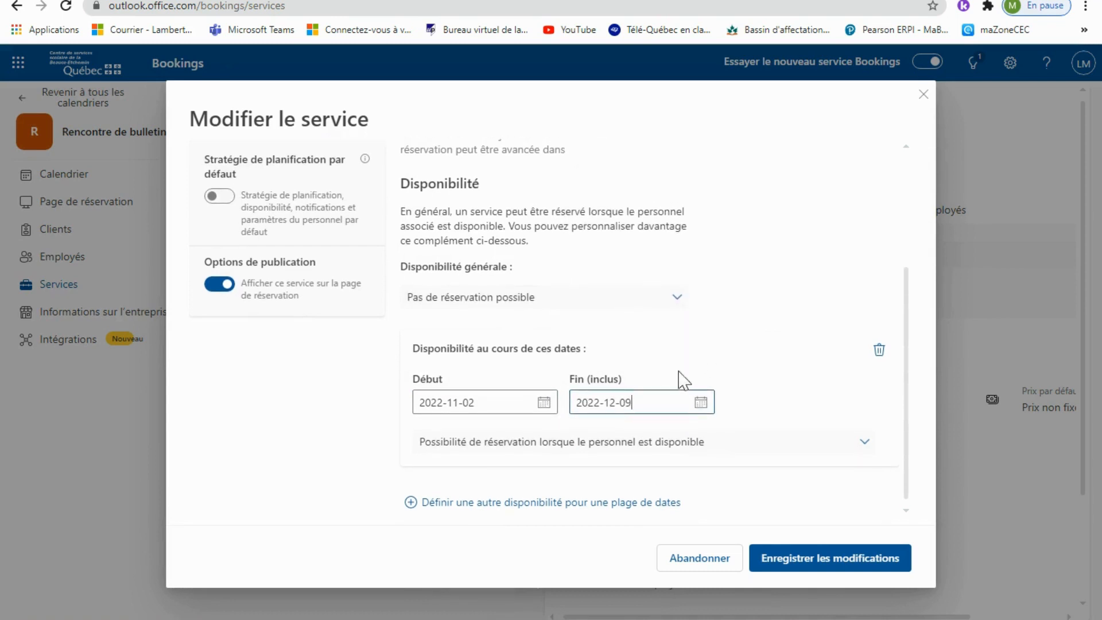
left_click(700, 402)
left_click(701, 437)
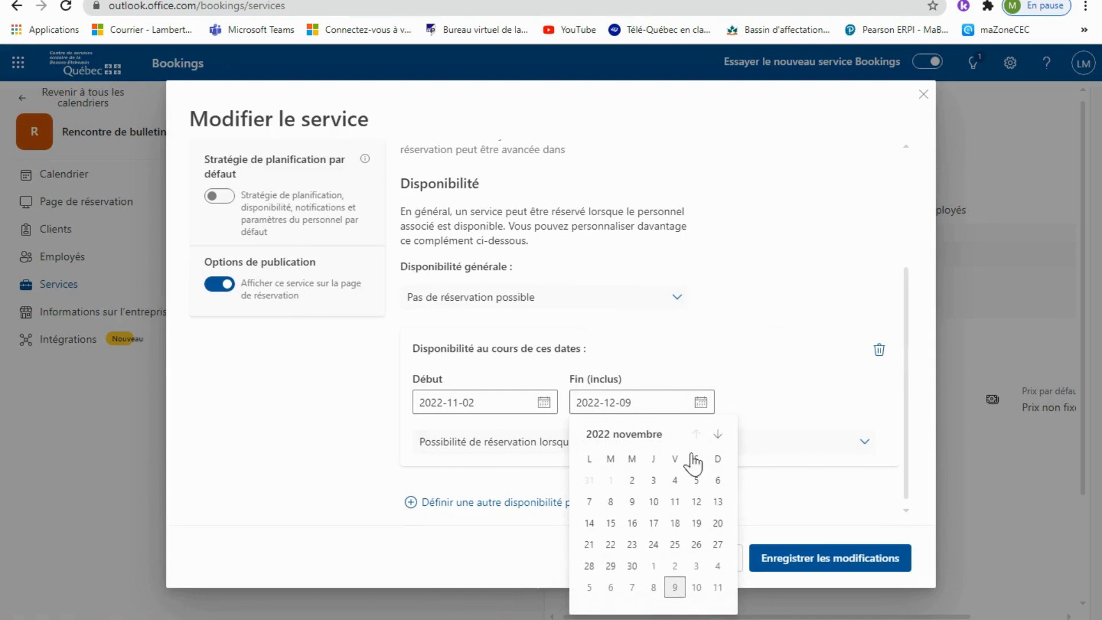
left_click(676, 480)
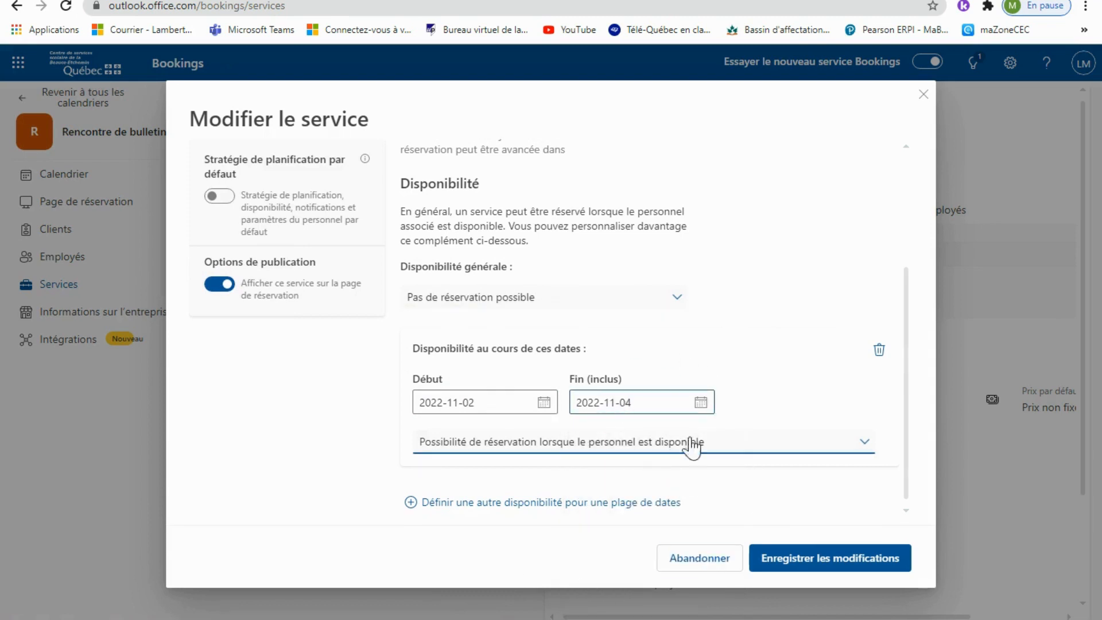
Step: Try custom weekly hours for the date range, removing the hours for lundi, mardi, jeudi, vendredi and mercredi
left_click(721, 447)
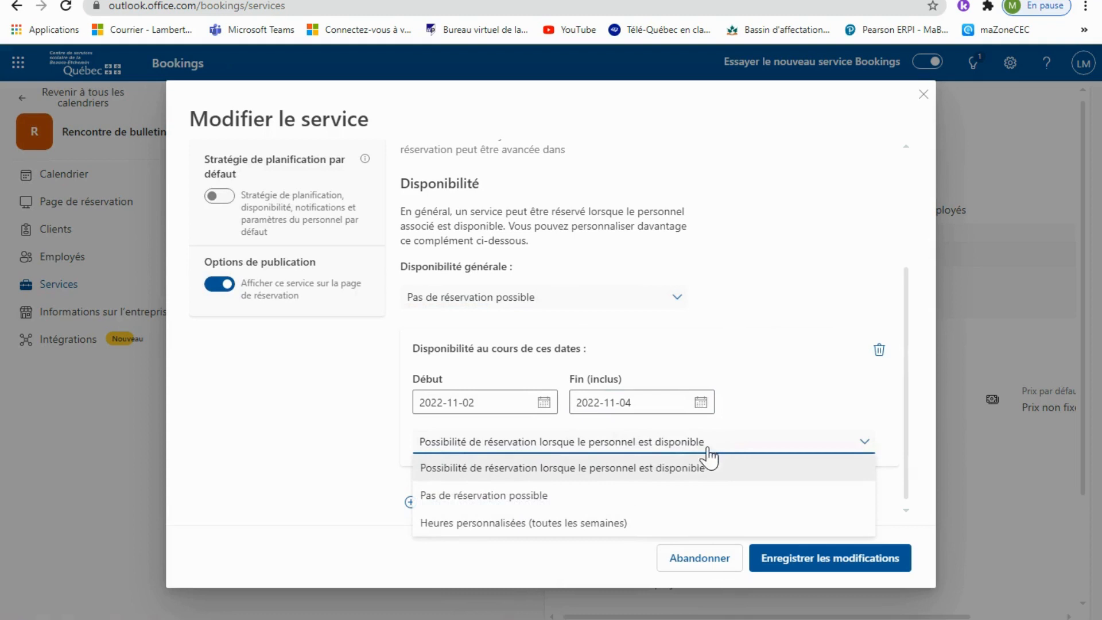
left_click(590, 523)
scroll(654, 425, "down", 1)
scroll(719, 428, "down", 1)
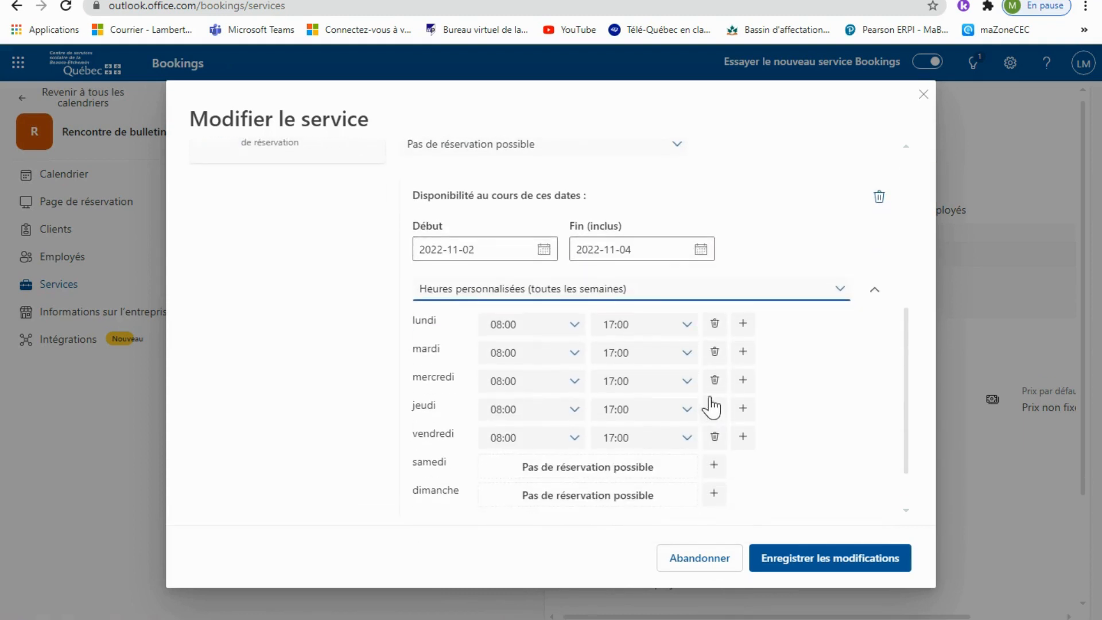
left_click(714, 324)
left_click(714, 352)
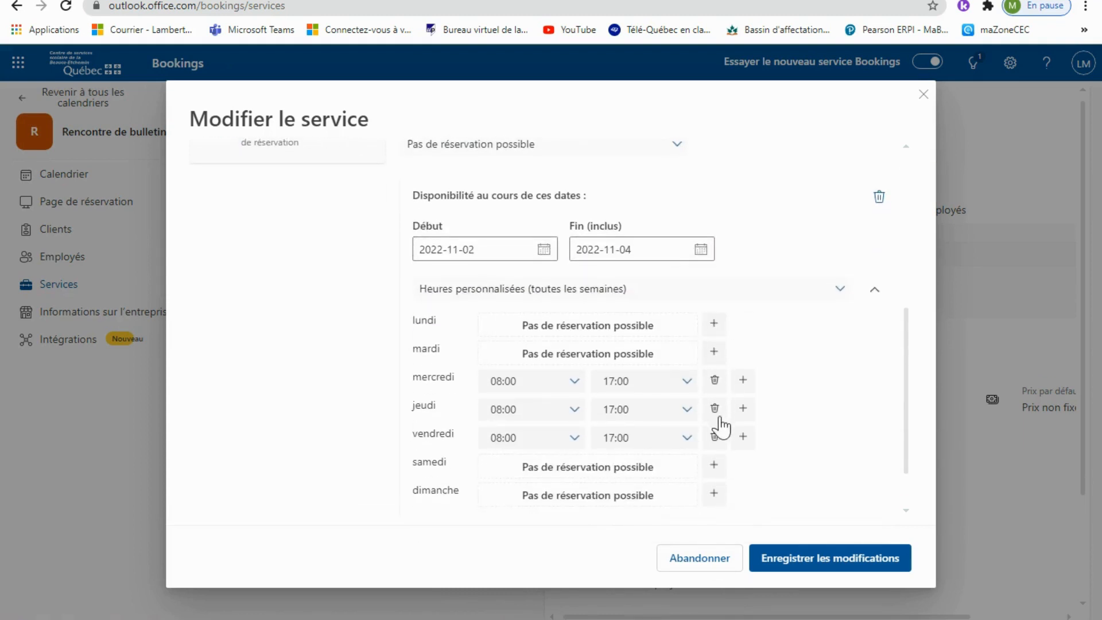
left_click(715, 408)
left_click(714, 436)
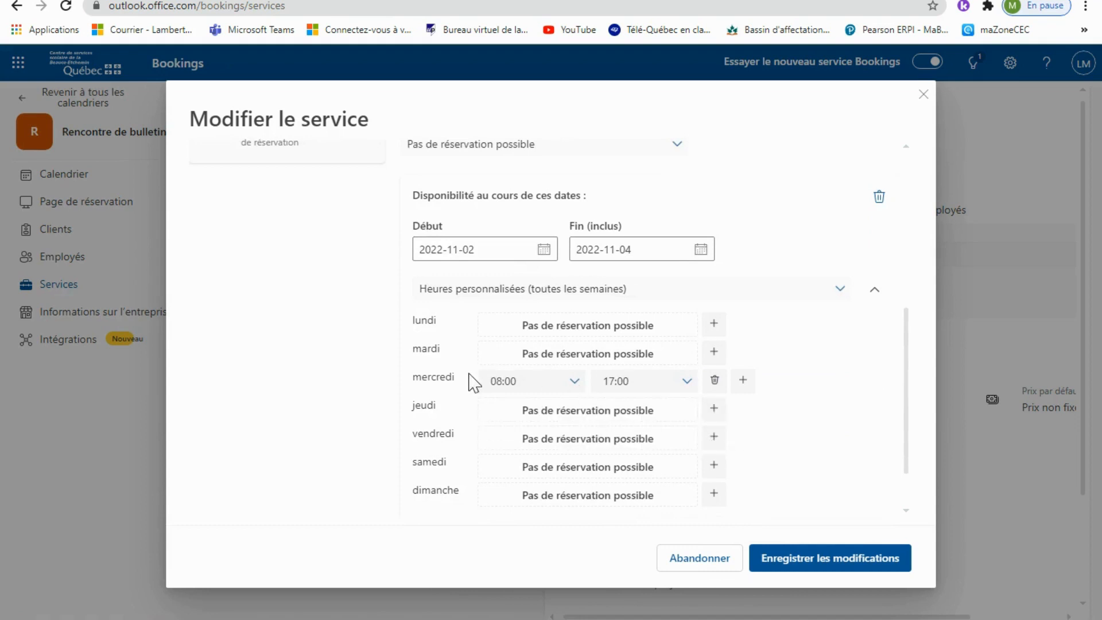
left_click(714, 380)
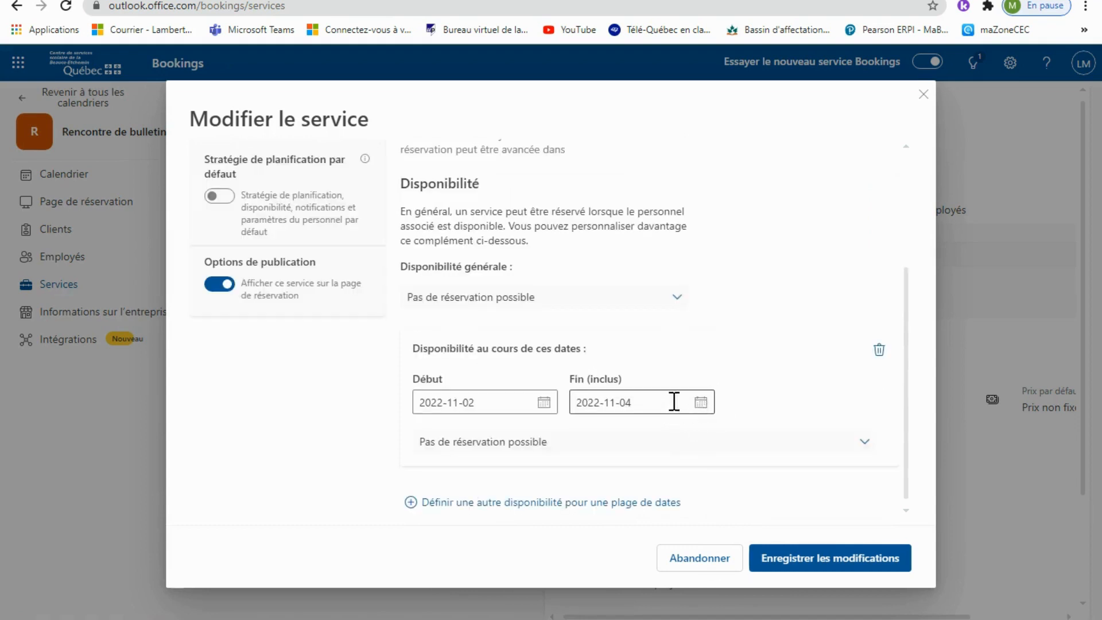
Step: Set the date range to "Heures personnalisées (toutes les semaines)" and remove the hours for lundi, mardi, mercredi and vendredi
left_click(529, 453)
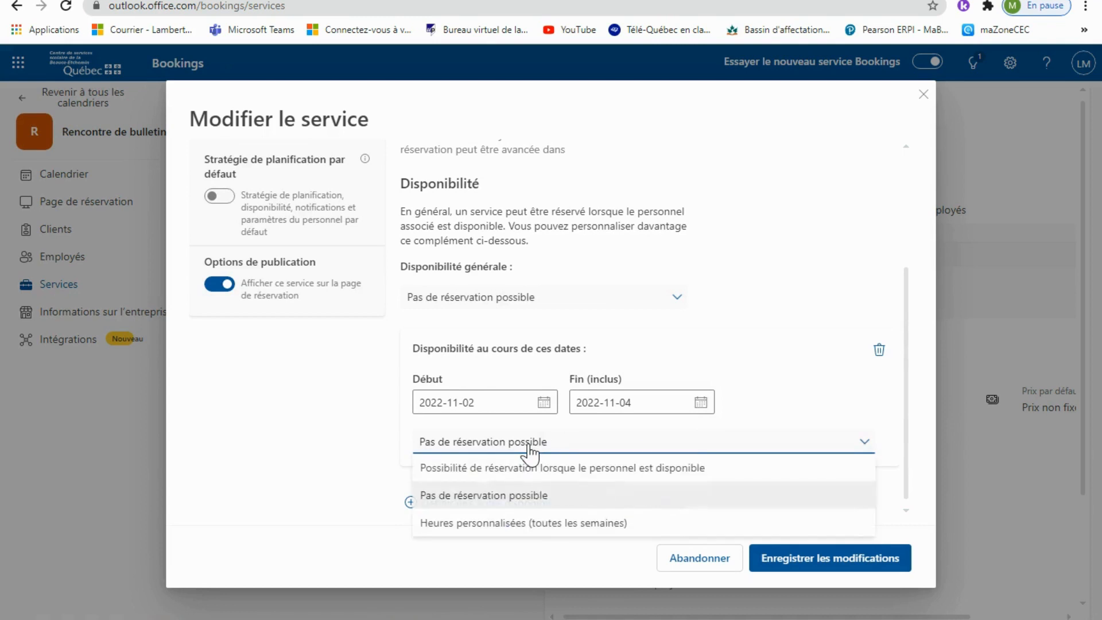
left_click(526, 523)
scroll(553, 485, "down", 3)
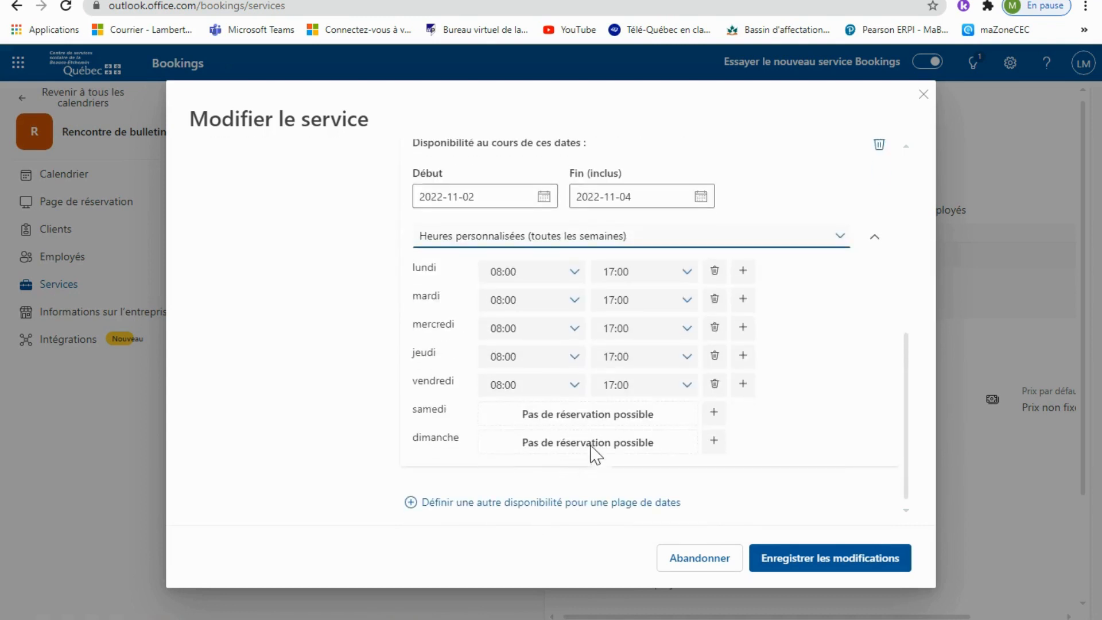
left_click(715, 384)
left_click(715, 327)
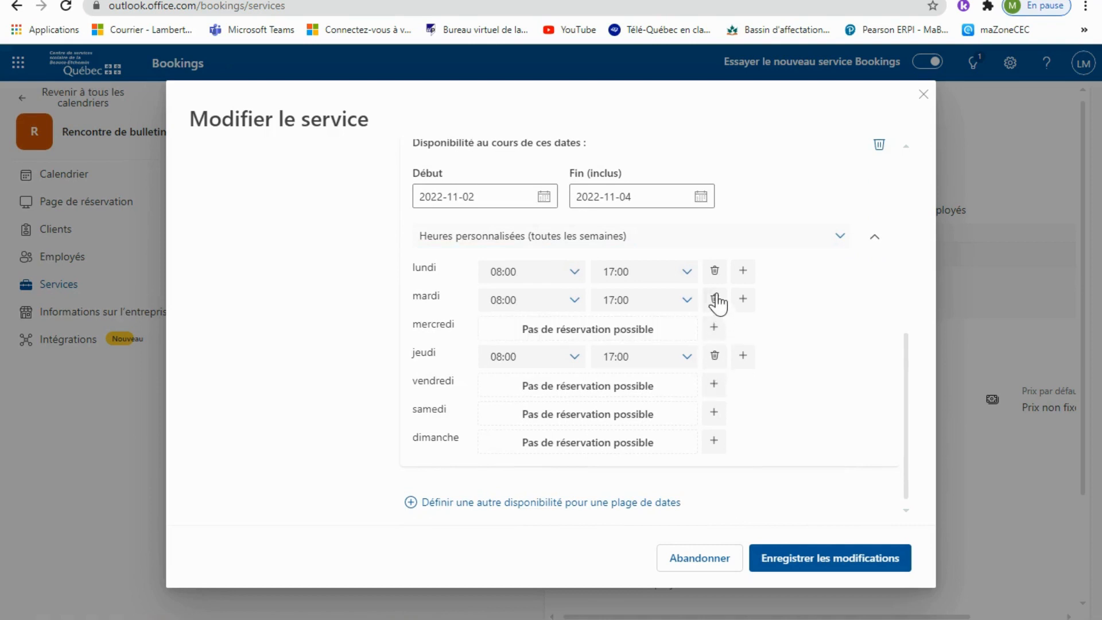
left_click(714, 298)
left_click(715, 270)
Step: Set the jeudi custom hours for the date range to 15:00 through 20:00
left_click(514, 356)
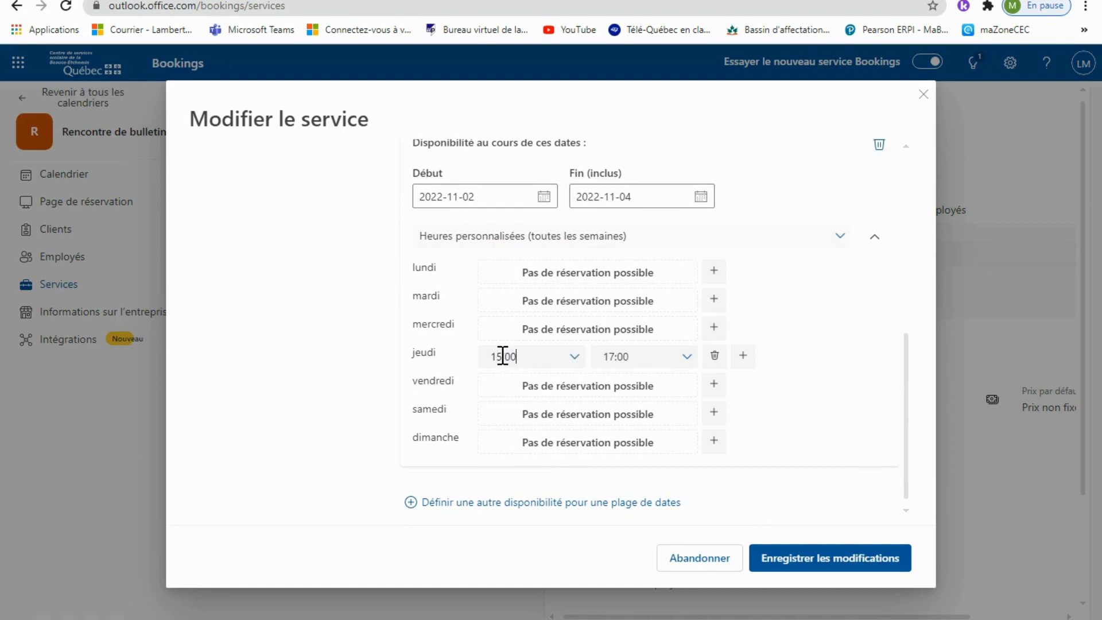
left_click(640, 355)
left_click(805, 436)
scroll(666, 428, "up", 3)
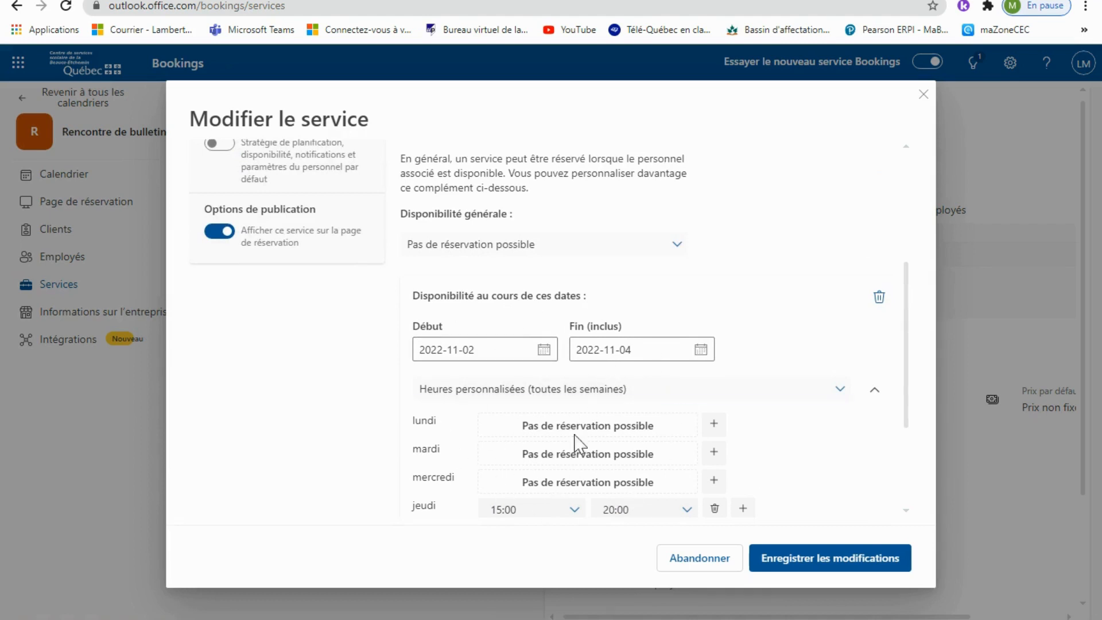
scroll(692, 473, "down", 1)
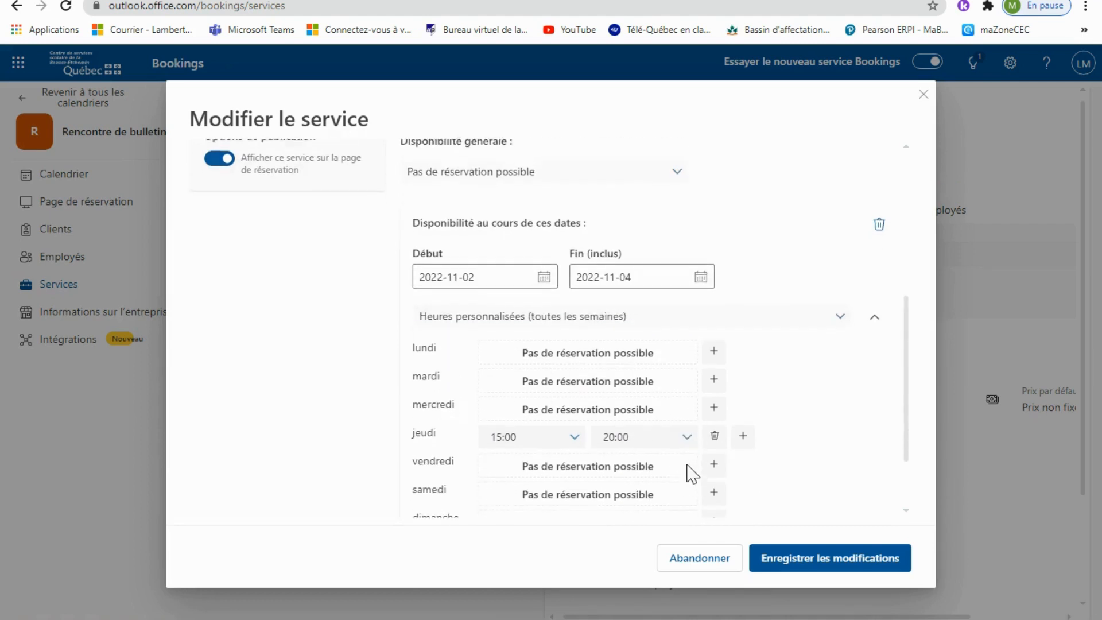
scroll(692, 474, "down", 1)
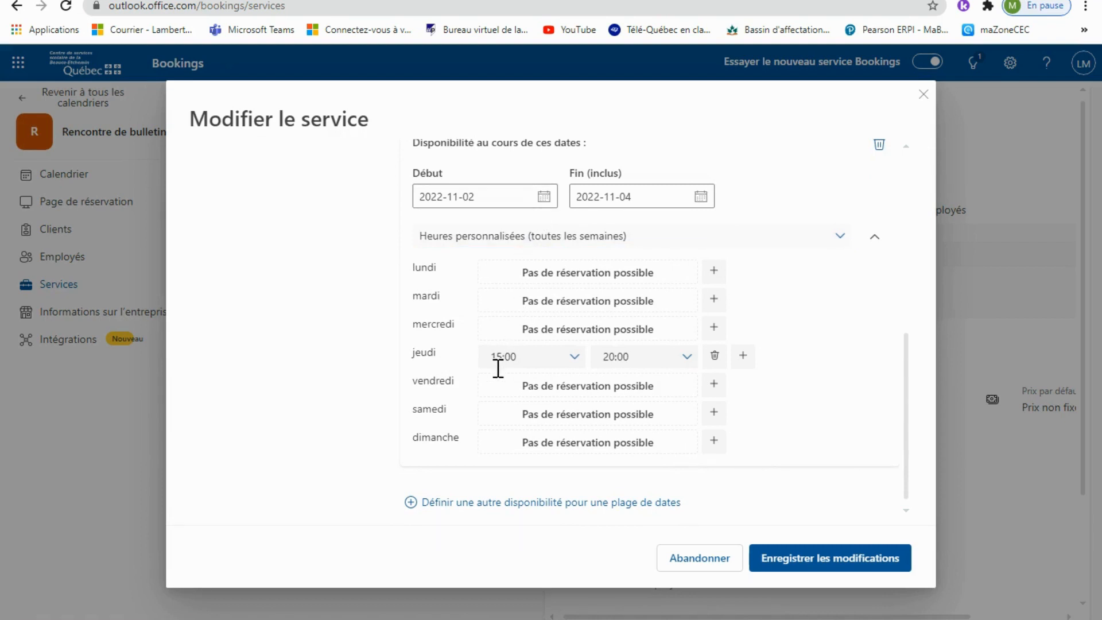
scroll(560, 450, "up", 5)
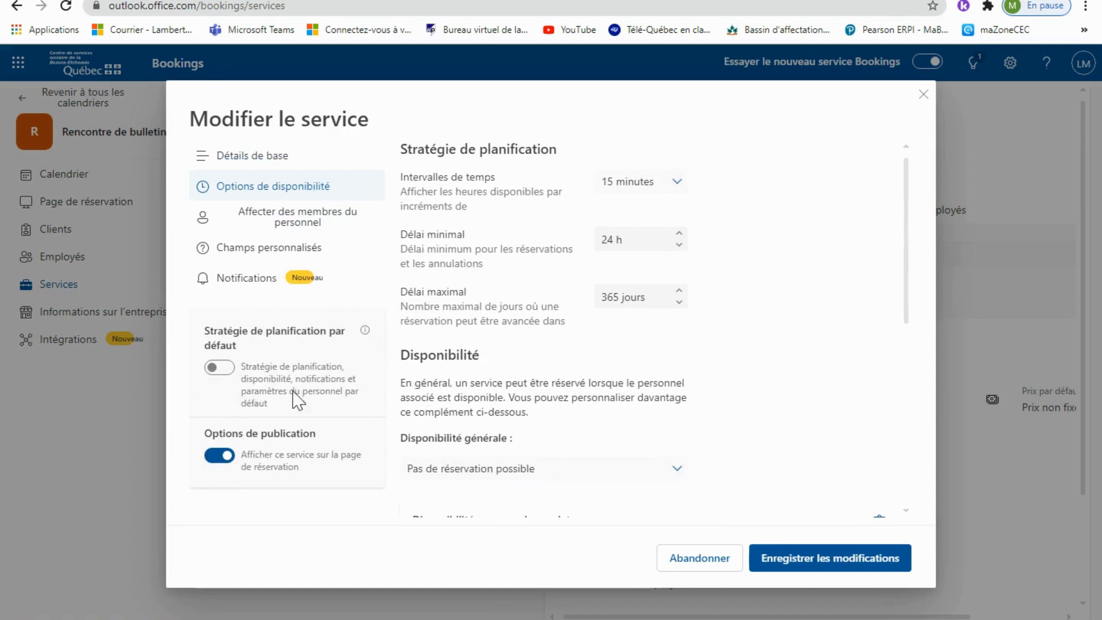
Step: Assign the teacher as the service's staff member and turn off letting clients choose a specific staff member
left_click(301, 229)
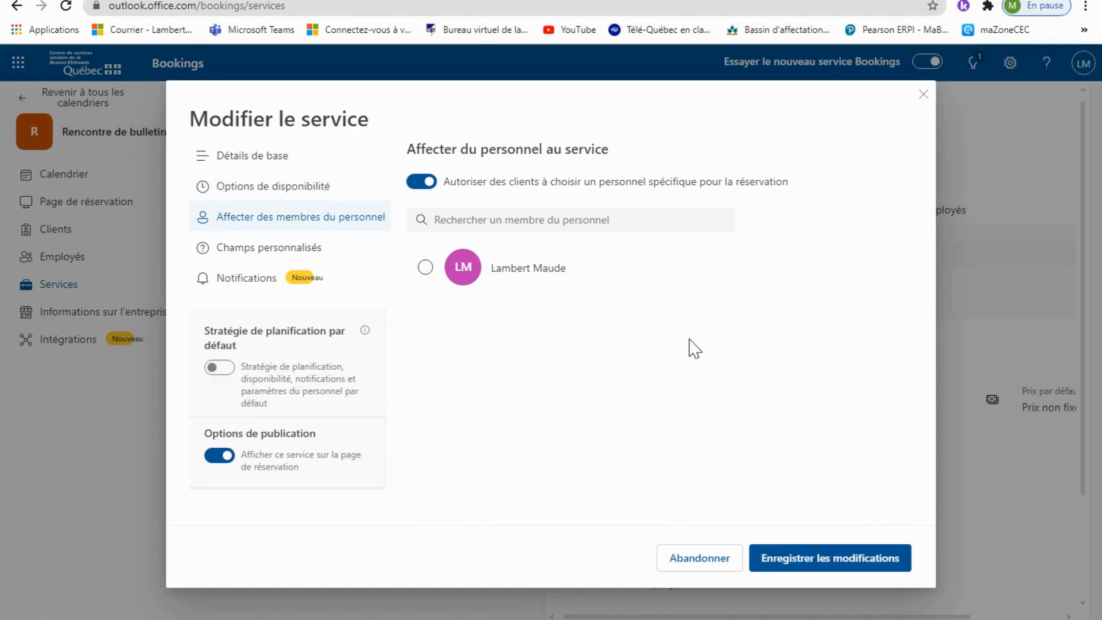
left_click(425, 267)
left_click(419, 183)
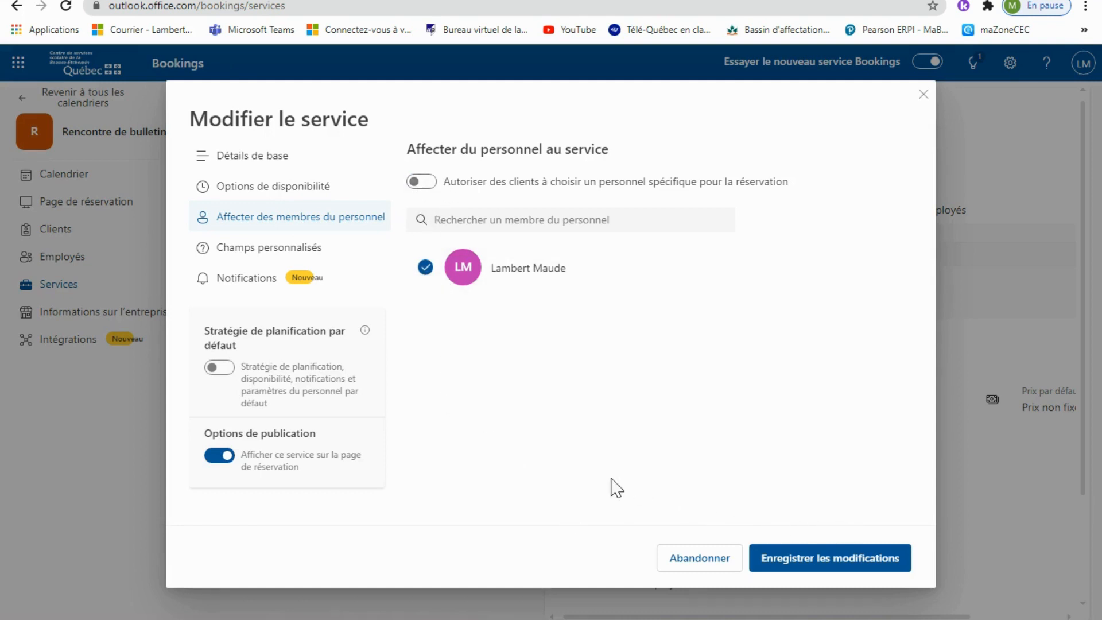
Step: Toggle the mandatory setting for "Commentaires sur le client" in the service's custom fields
left_click(253, 253)
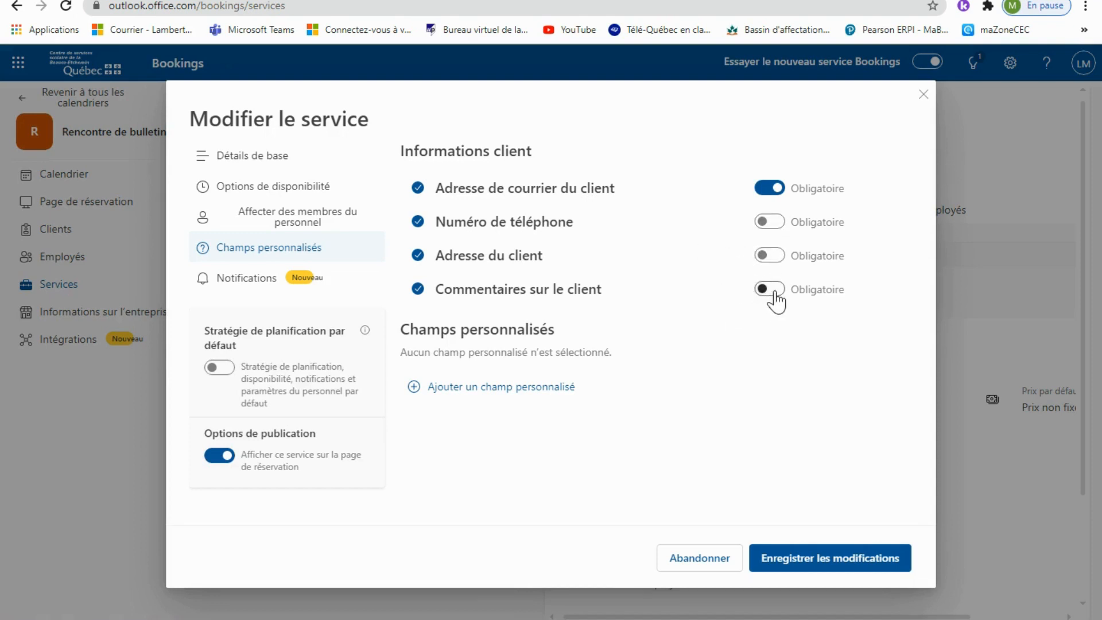
left_click(757, 286)
left_click(759, 289)
left_click(771, 288)
Step: Turn off the meeting invitation sent to the client in the email confirmation settings, keeping the business notification enabled
left_click(247, 292)
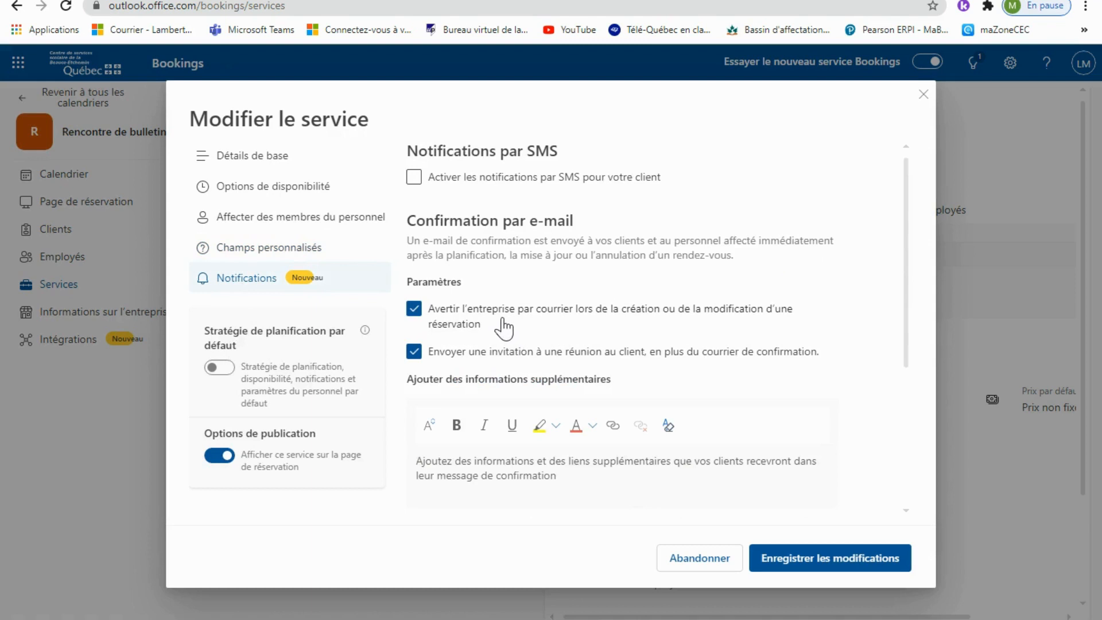
scroll(488, 312, "down", 2)
scroll(447, 227, "up", 2)
left_click(416, 310)
left_click(416, 310)
Step: Add an email reminder with its timing set to "1 jour avant" and its recipient set to "Client"
scroll(653, 339, "down", 4)
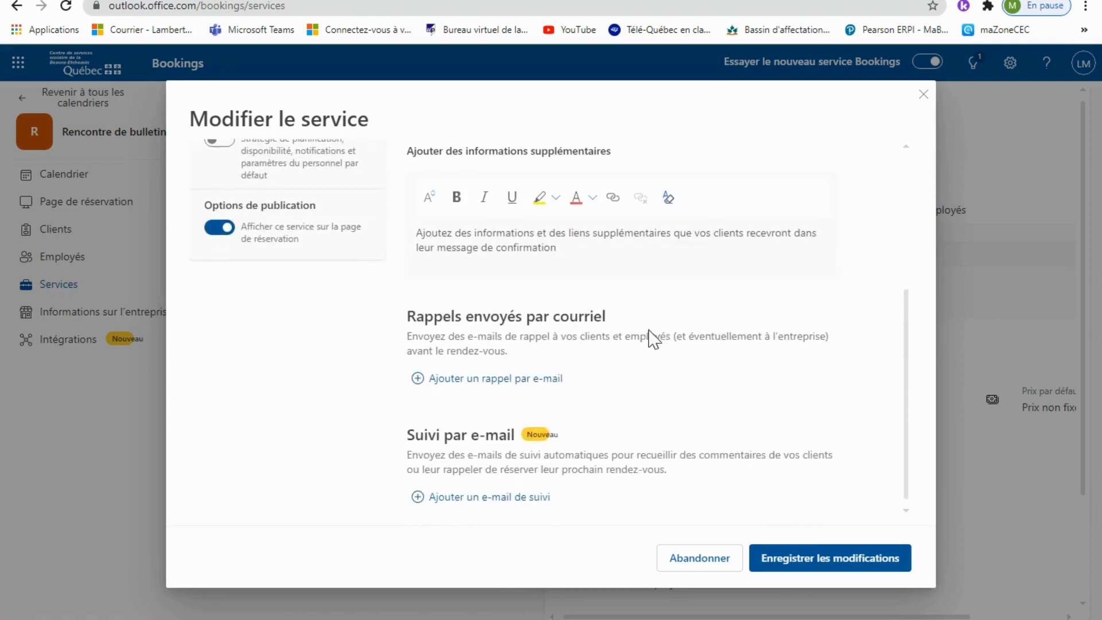
left_click(502, 380)
scroll(566, 408, "down", 2)
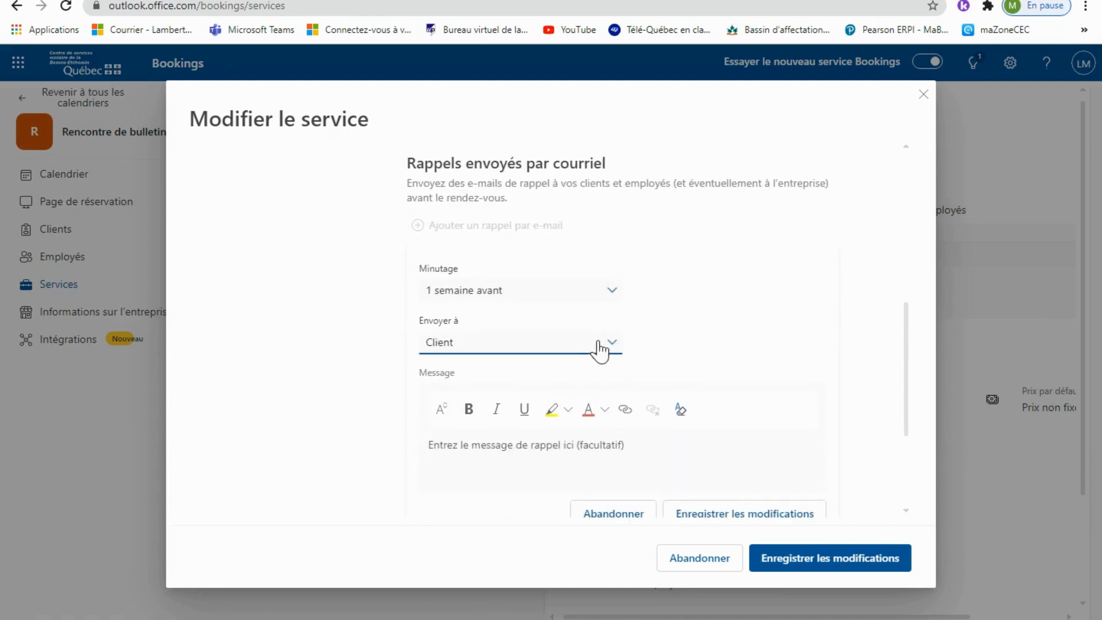
left_click(608, 297)
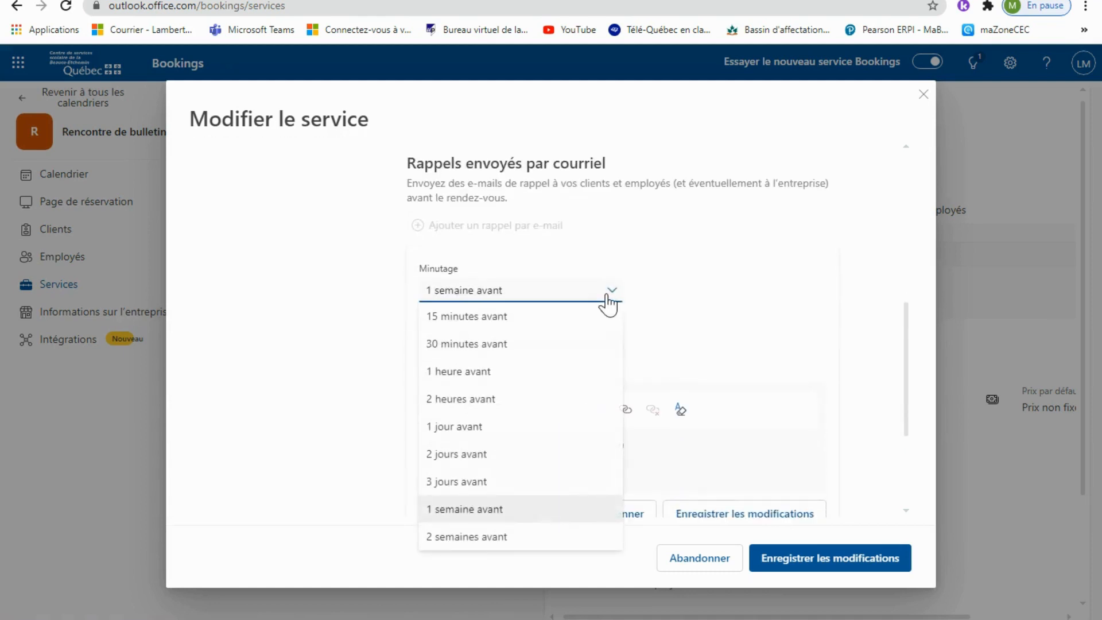
left_click(468, 425)
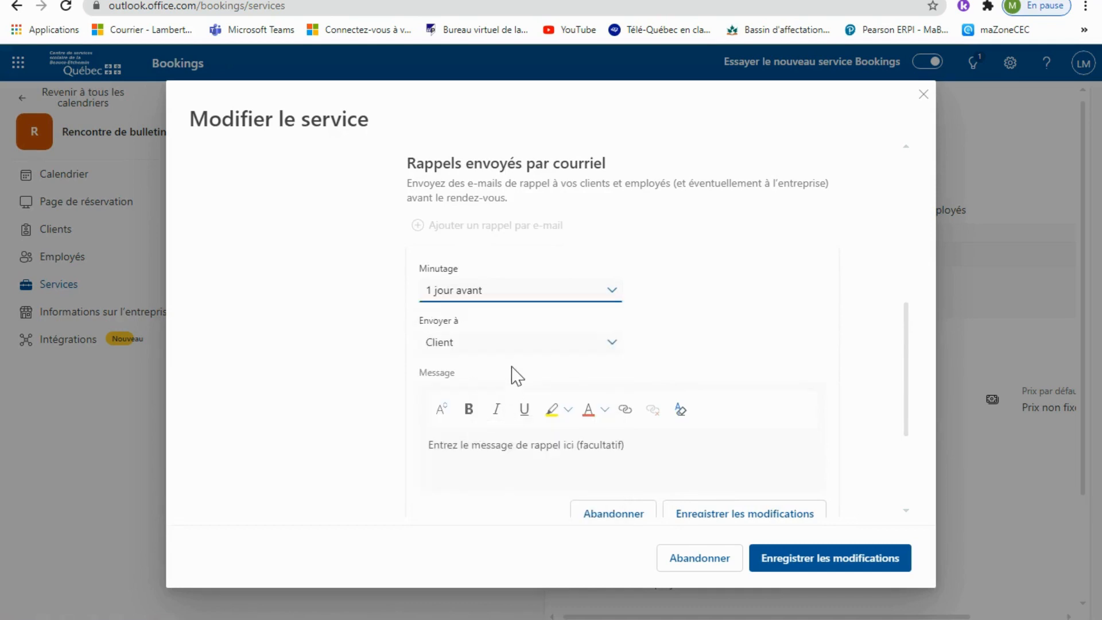
left_click(520, 349)
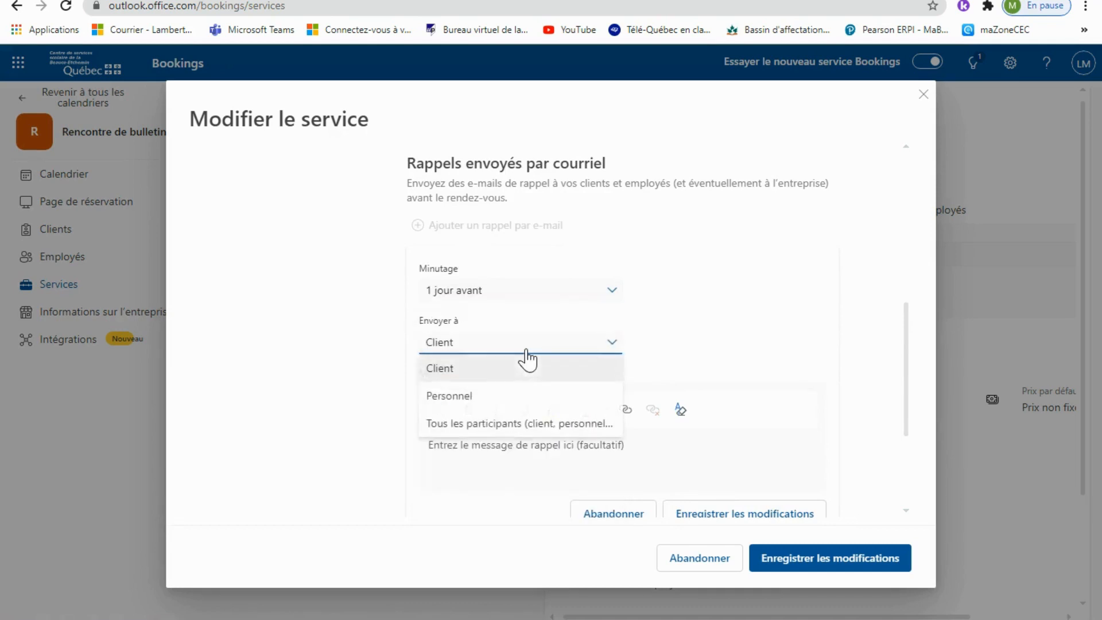
left_click(500, 376)
Step: Write the reminder message "Bonjour! Nous avons un rendez-vous demain pour discuter de votre enfant! Au plaisir!", signed with the teacher's name
scroll(516, 373, "down", 3)
left_click(493, 308)
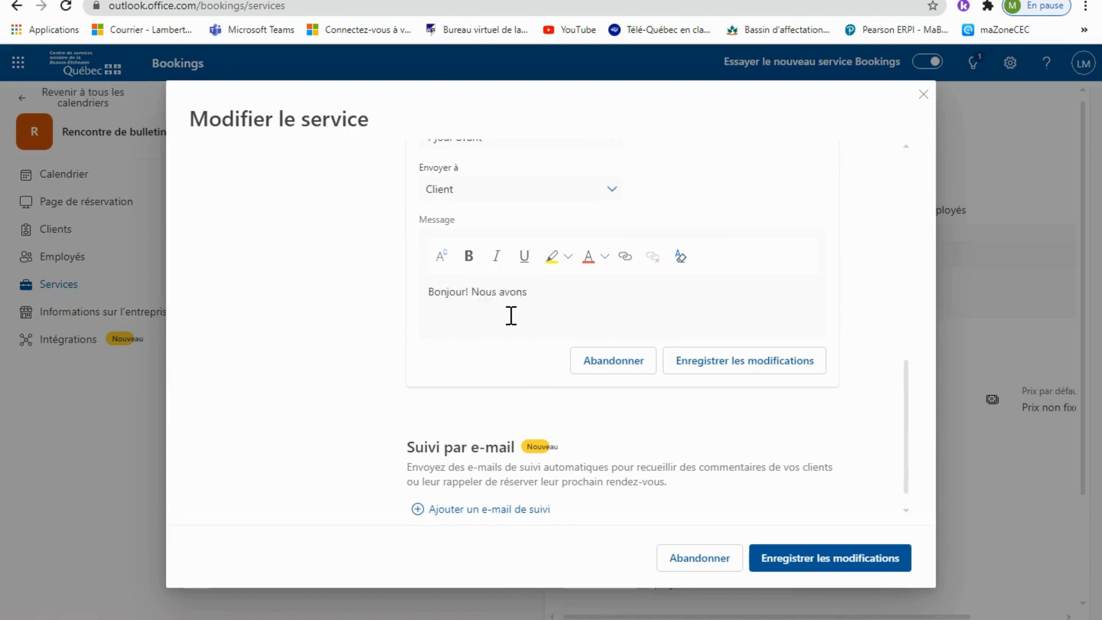
type("s demain pour discuter de votre enfant! Au plaisir! Madame Maude")
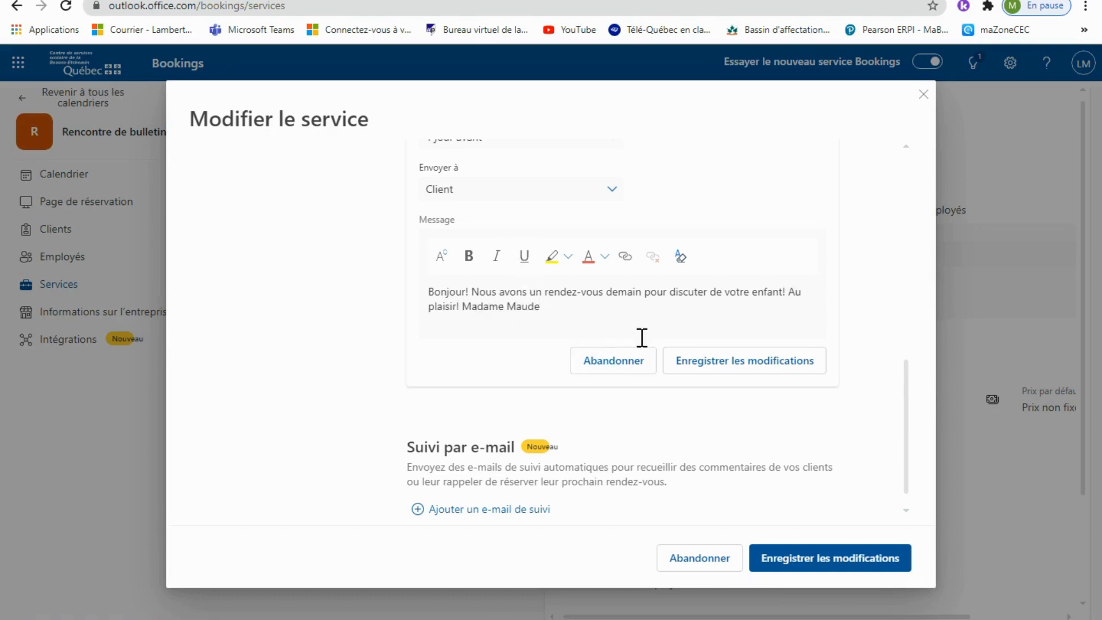
Step: Save the service changes, including the pending notification changes
scroll(545, 348, "up", 1)
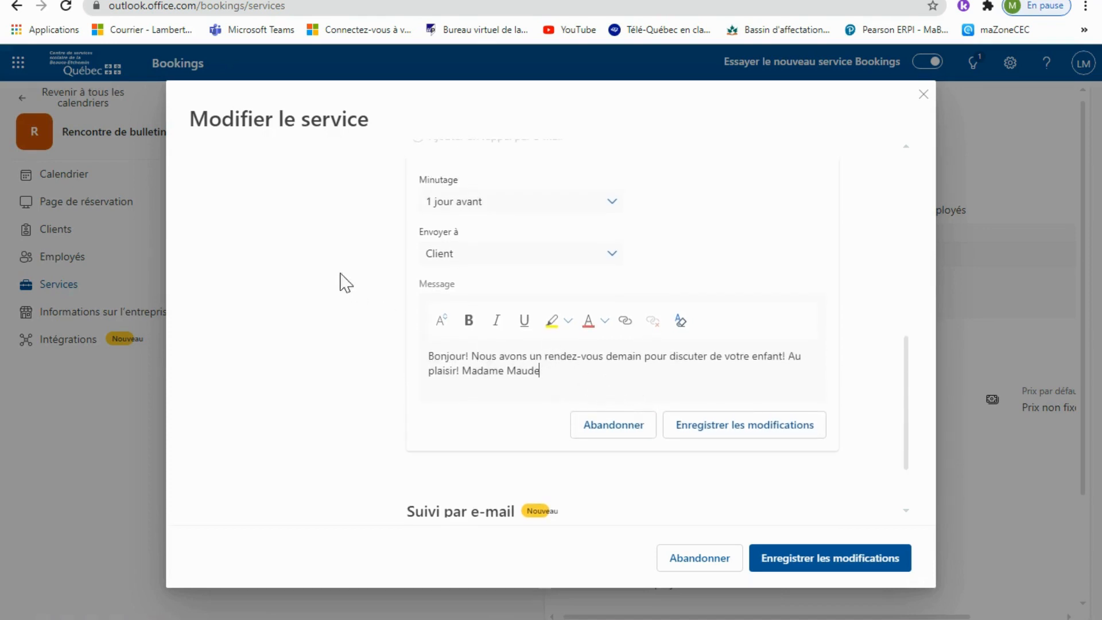
scroll(512, 300, "up", 6)
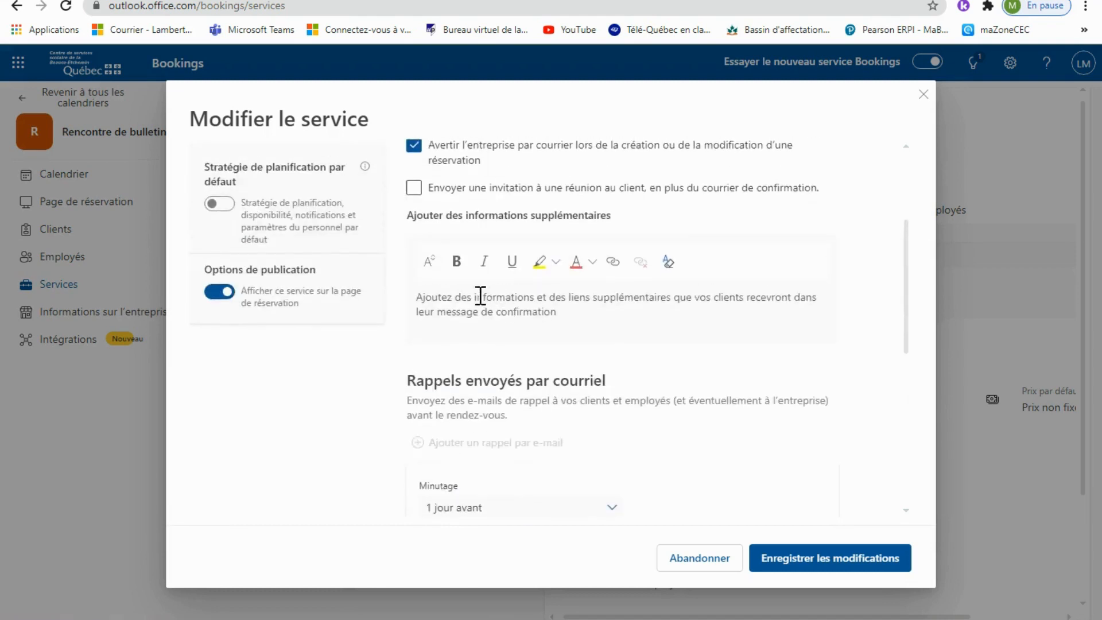
scroll(270, 278, "up", 1)
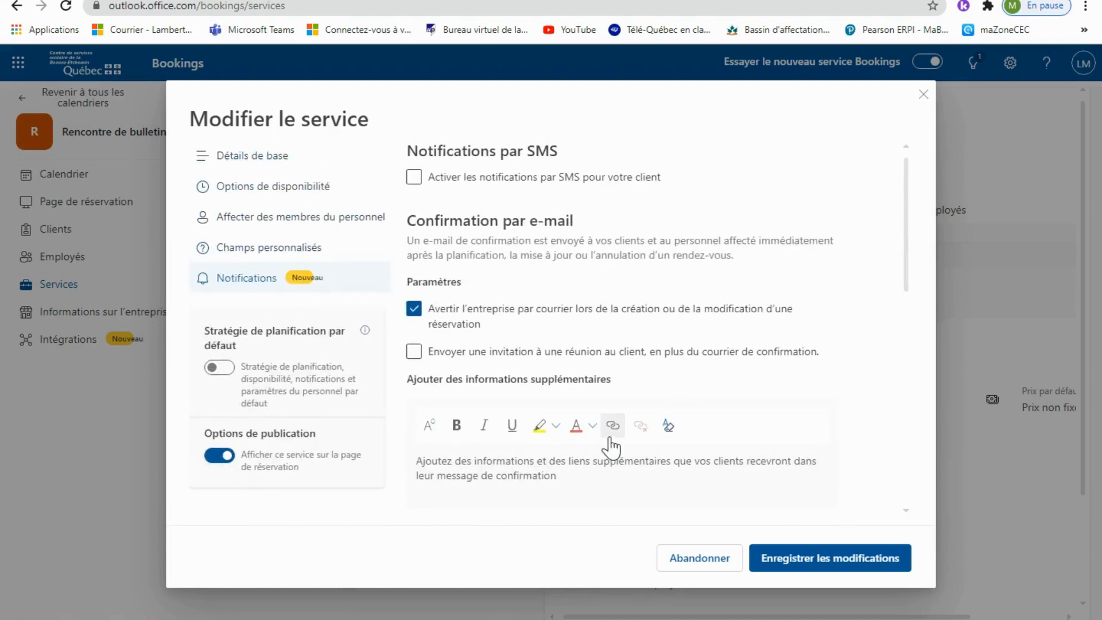
left_click(825, 560)
left_click(613, 409)
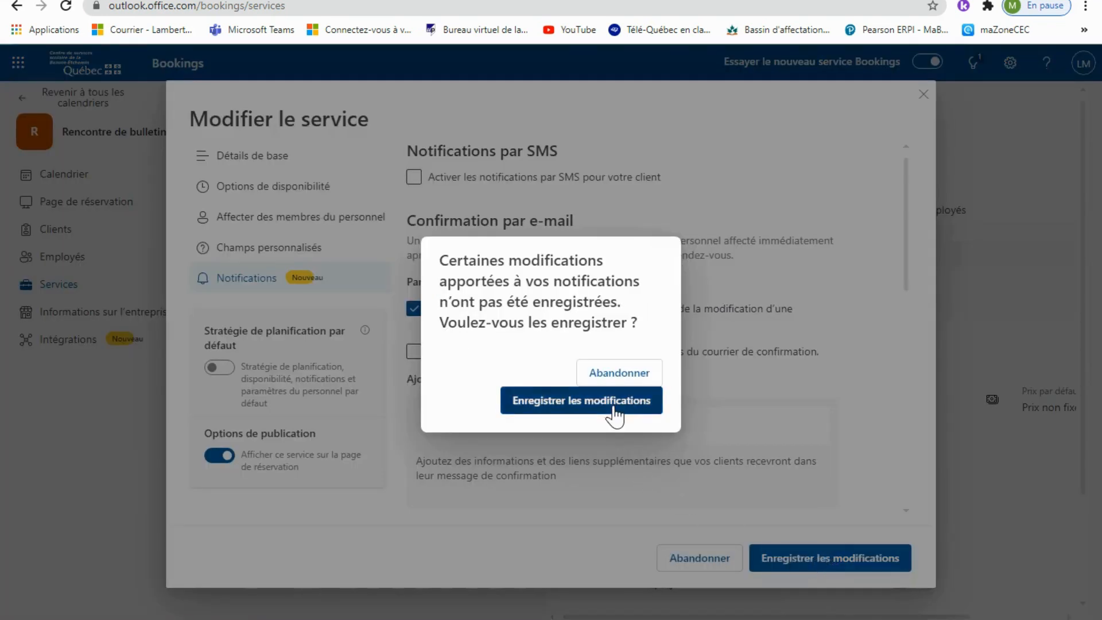
left_click(792, 560)
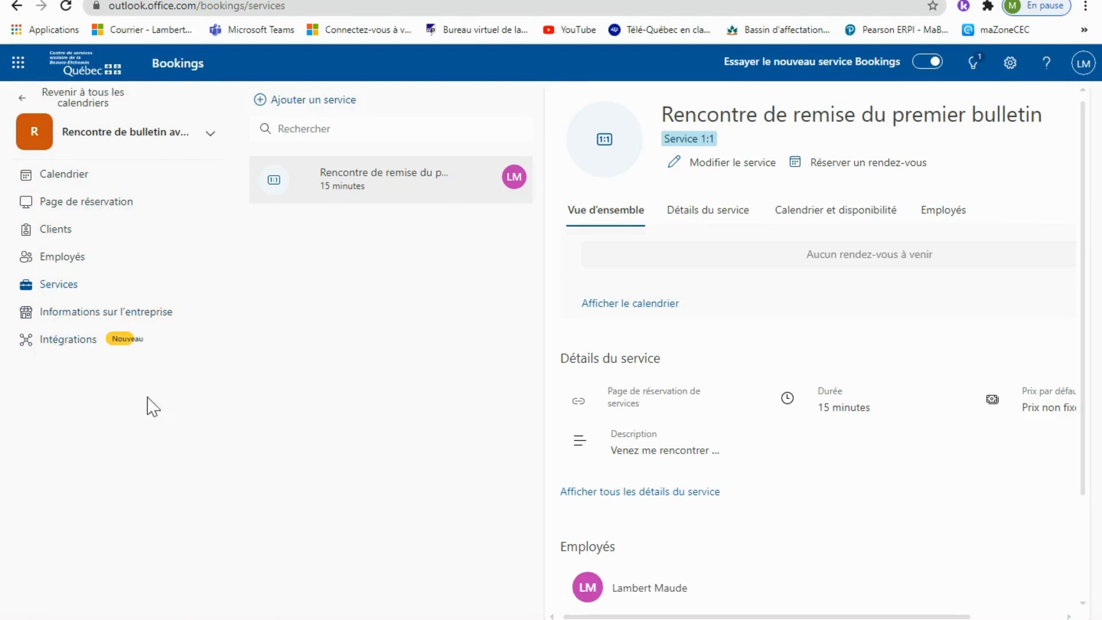
Step: Copy the public link of the calendar's booking page
left_click(62, 202)
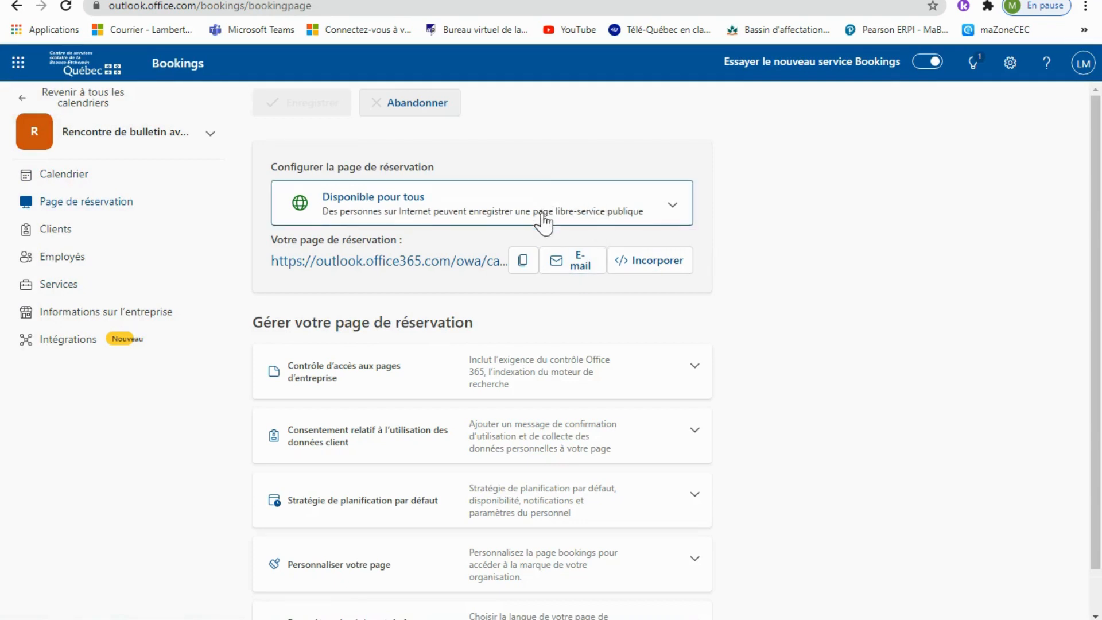
left_click(523, 261)
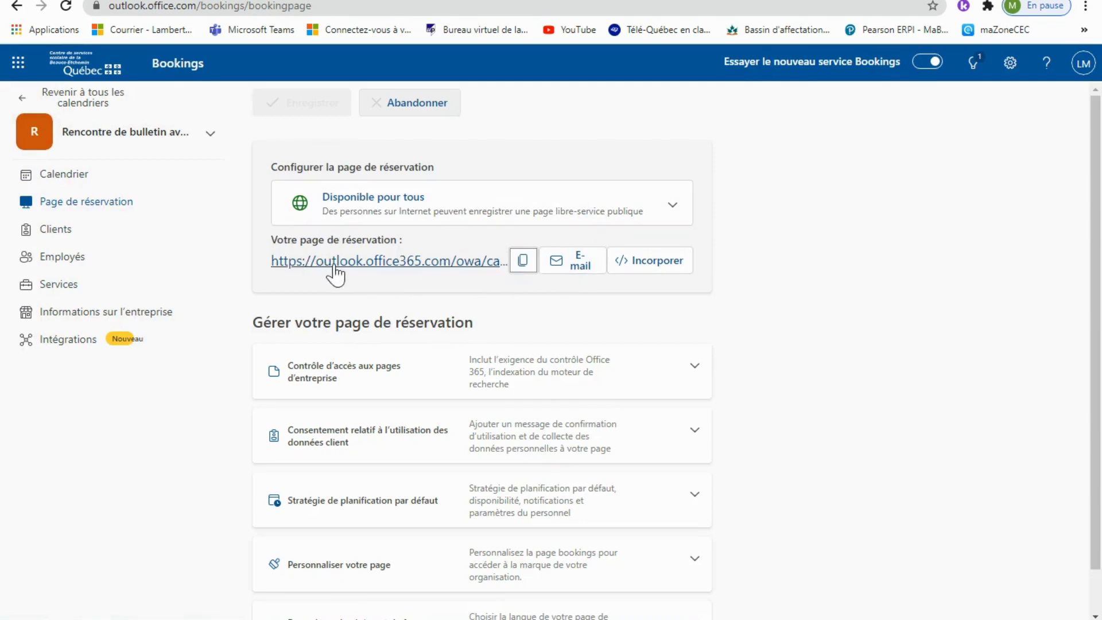
left_click(522, 263)
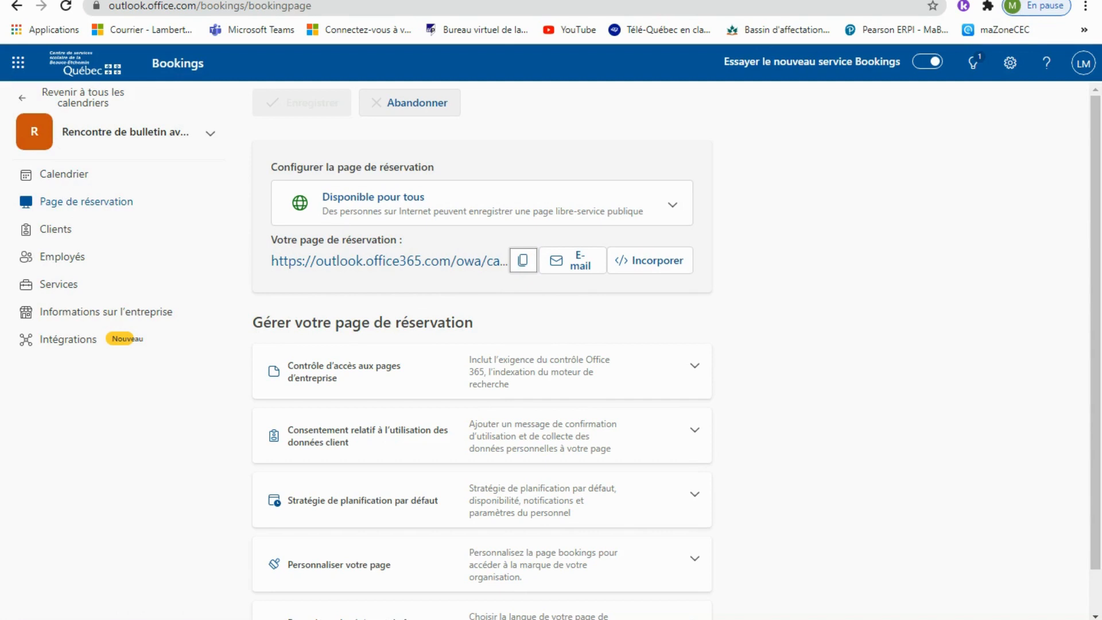
Step: Open the copied booking page link in another browser window
left_click_drag(1101, 401, 356, 0)
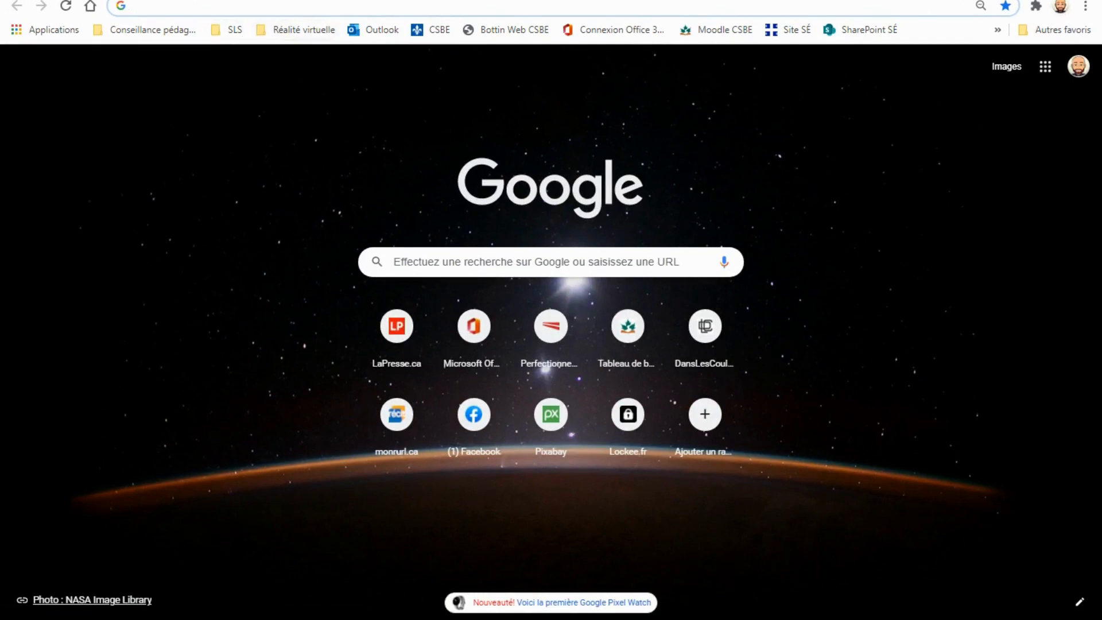
left_click(285, 7)
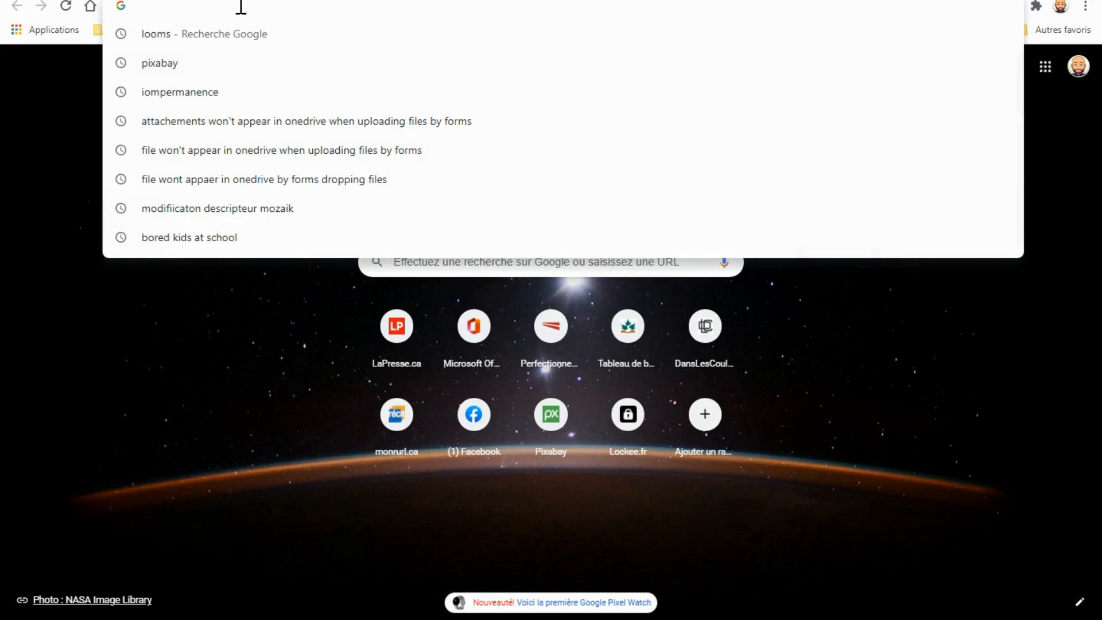
key("ctrl+v")
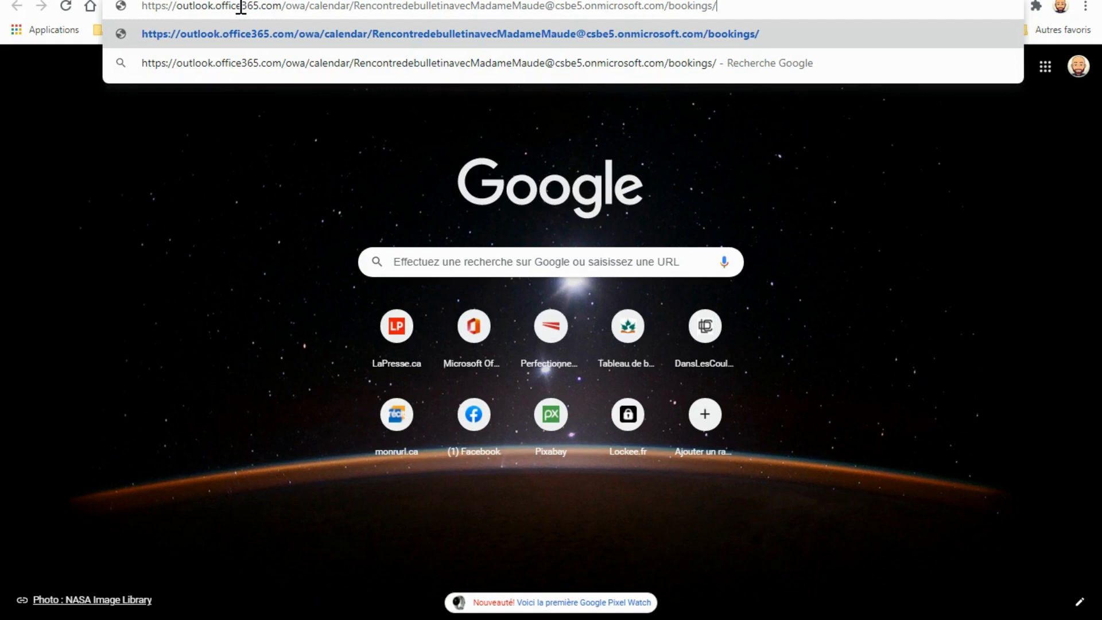
key("Return")
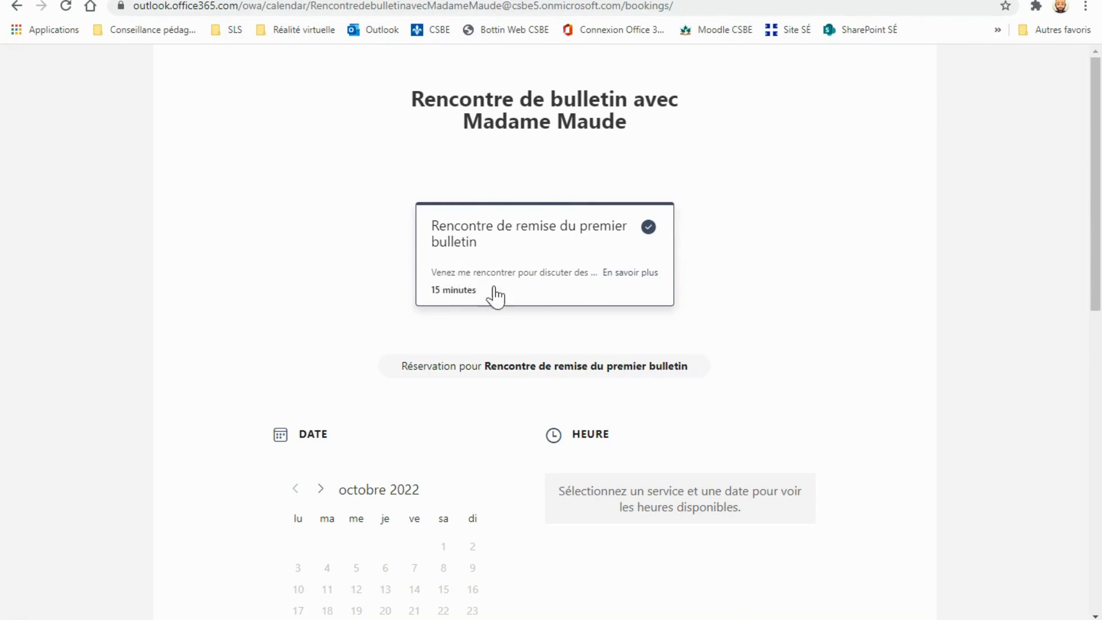
Step: Examine the booking page's title and the full description of the "Rencontre de remise du premier bulletin" service
left_click_drag(412, 101, 622, 122)
left_click(626, 145)
left_click(617, 256)
scroll(614, 258, "down", 1)
left_click(626, 196)
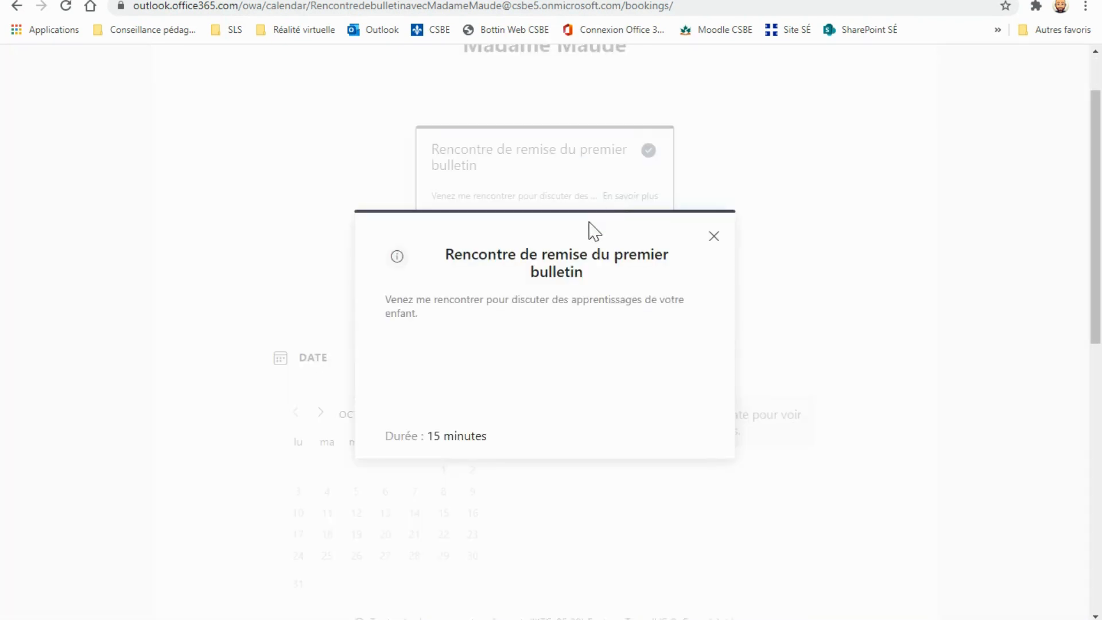
left_click_drag(386, 298, 664, 257)
left_click(713, 236)
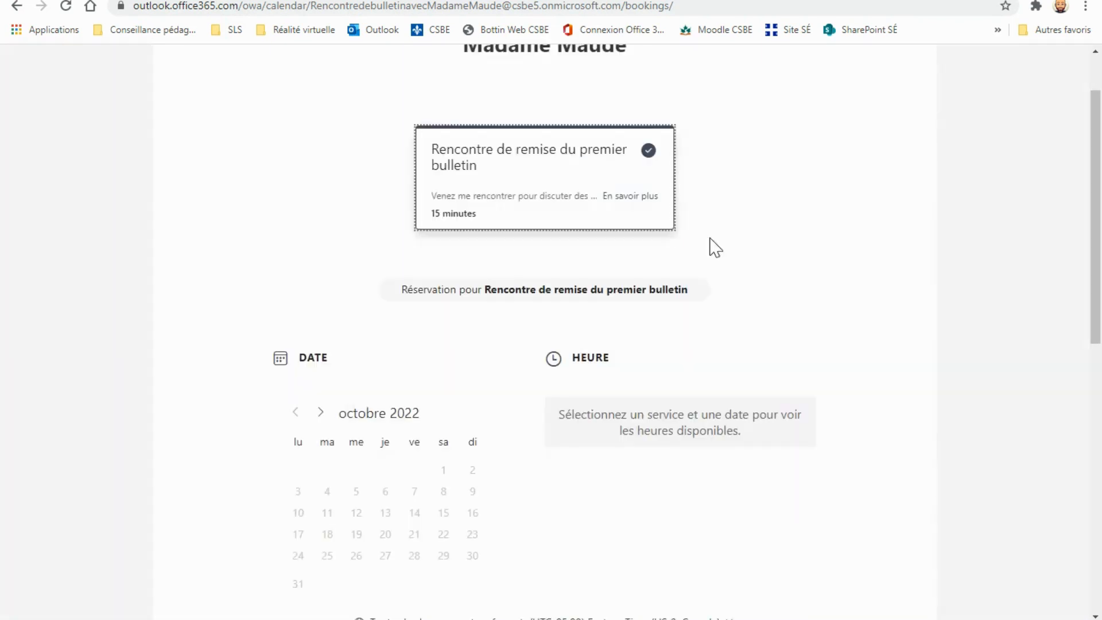
Step: Select 3 novembre 2022 as the appointment date on the booking page
scroll(491, 335, "down", 1)
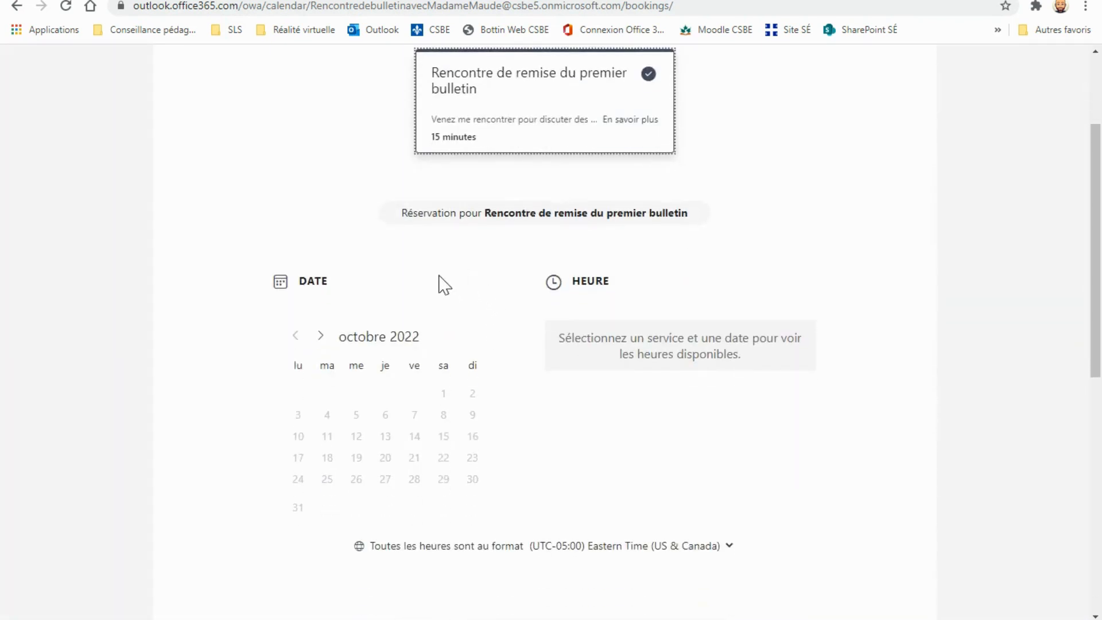
left_click(321, 335)
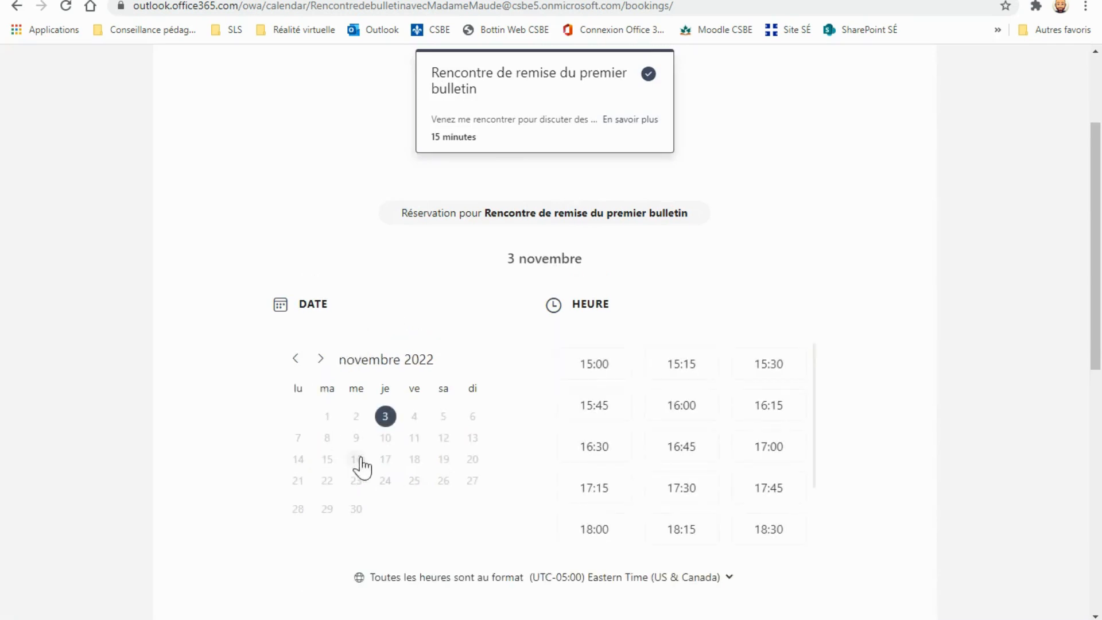
left_click(303, 360)
left_click(320, 360)
left_click(393, 426)
Step: Check the offered time slots and choose 15:00 for the appointment
scroll(639, 426, "down", 1)
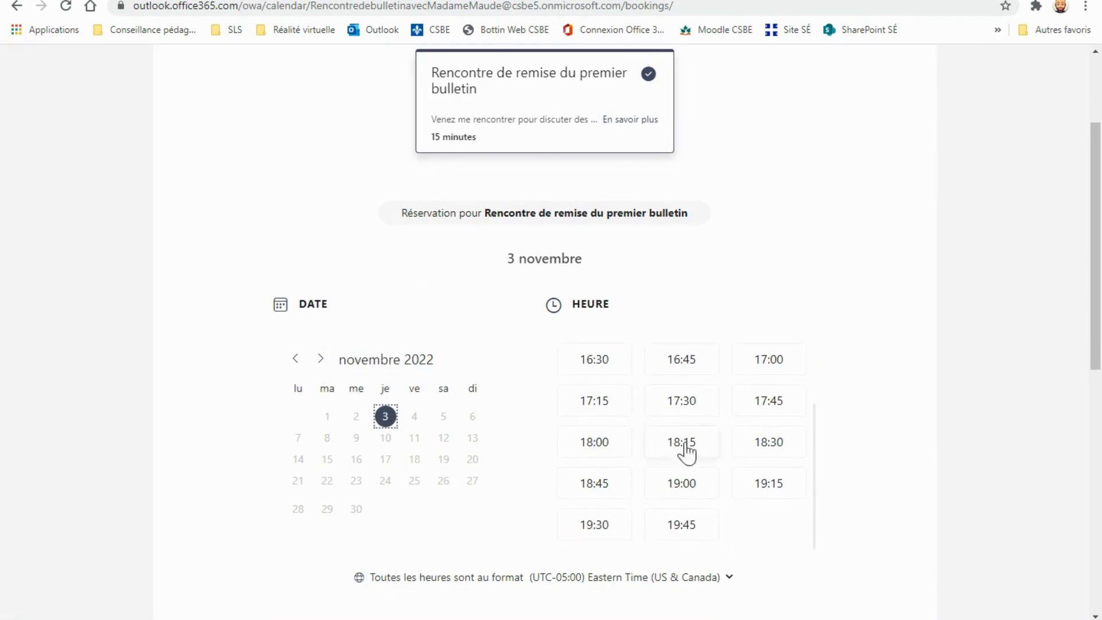
scroll(731, 411, "up", 1)
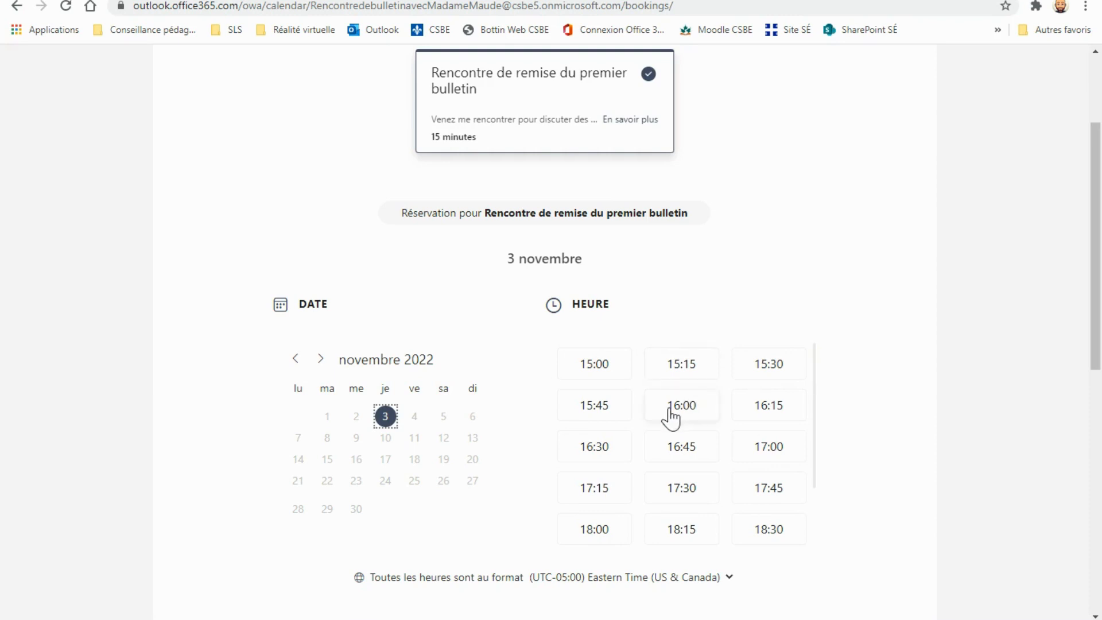
scroll(670, 416, "down", 2)
scroll(671, 433, "up", 2)
left_click(600, 373)
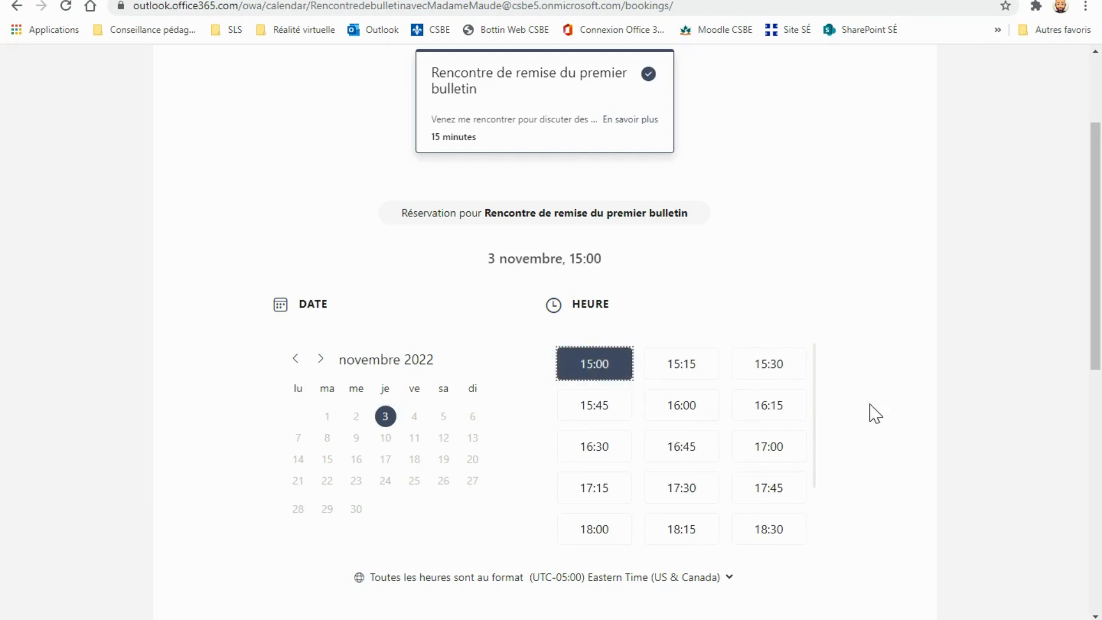
Step: Fill in the booking form's name, e-mail, address and phone fields with the saved autofill profile
scroll(816, 329, "down", 3)
scroll(815, 345, "down", 5)
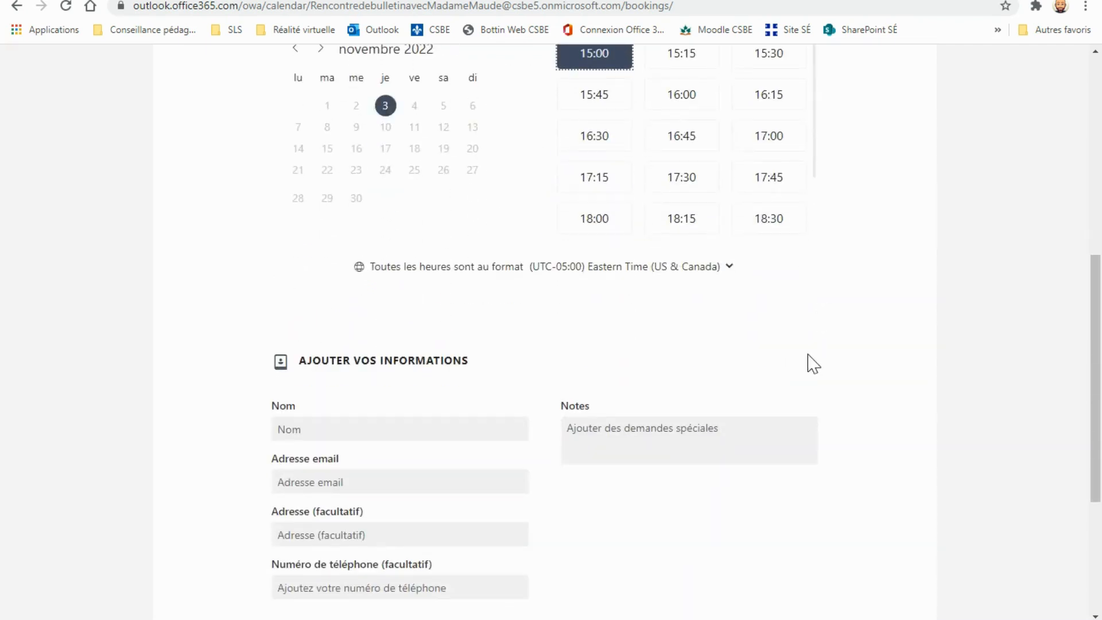
left_click(380, 284)
left_click(370, 310)
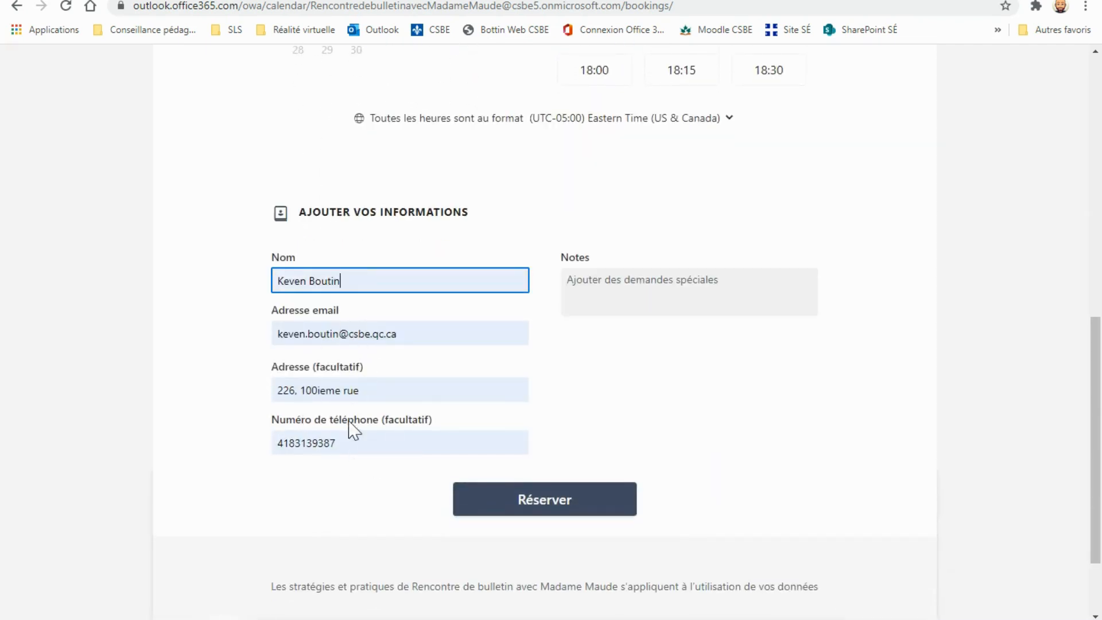
Step: Clear the optional phone number and address fields in the booking form
left_click_drag(355, 438, 229, 440)
key("Delete")
left_click(381, 390)
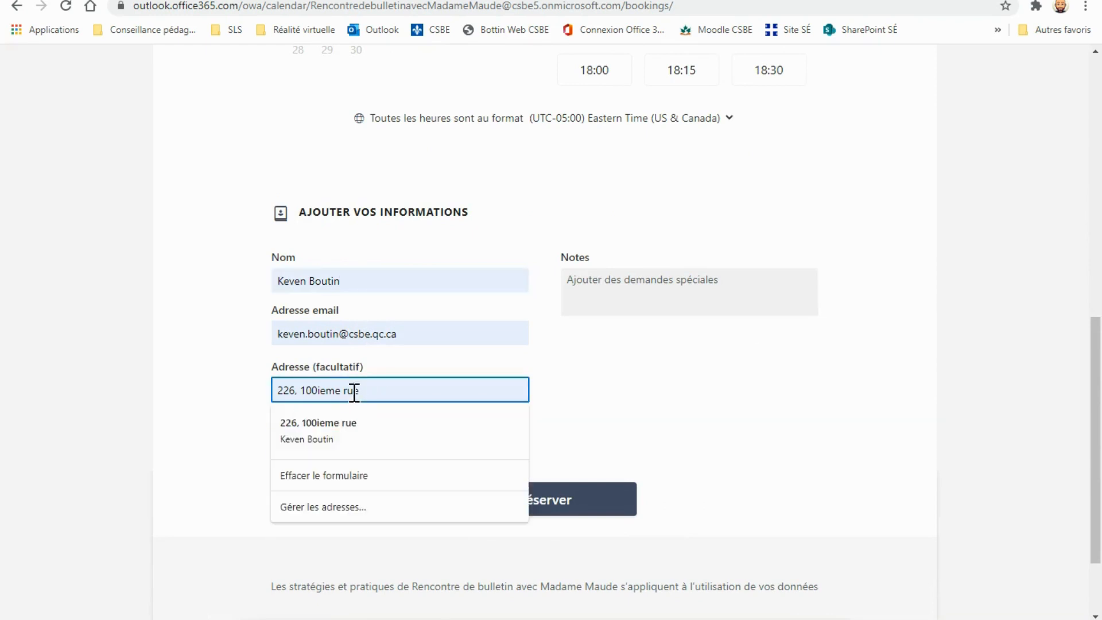
key("ctrl+a")
key("Delete")
Step: Replace the e-mail field's work address with the parent's Gmail address and try to submit the reservation
left_click_drag(408, 336, 351, 339)
key("Delete")
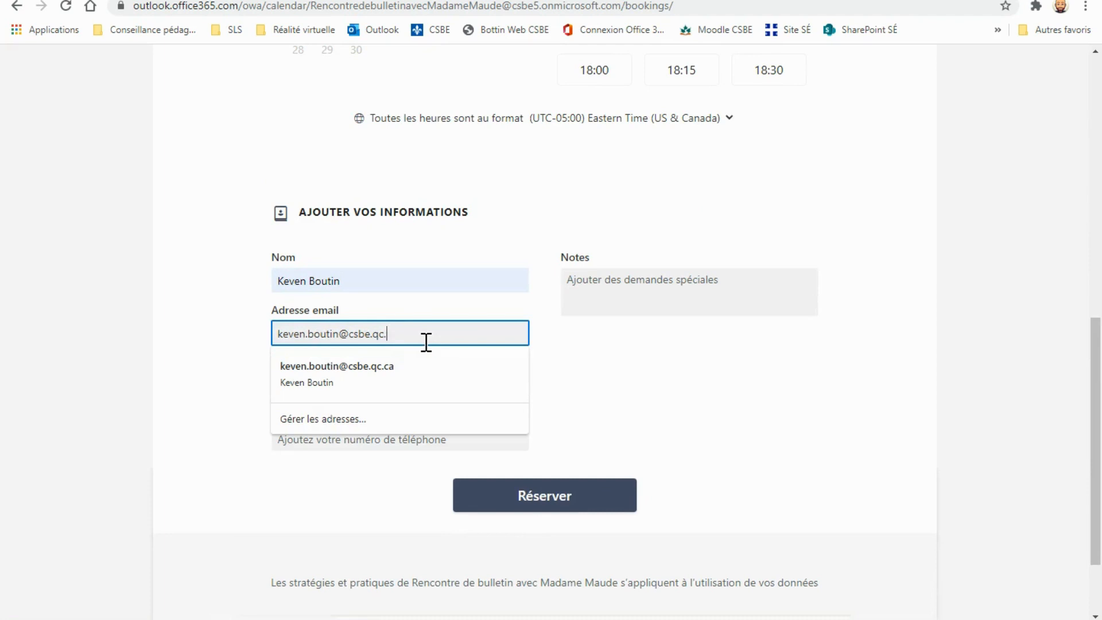
type("gmail.com")
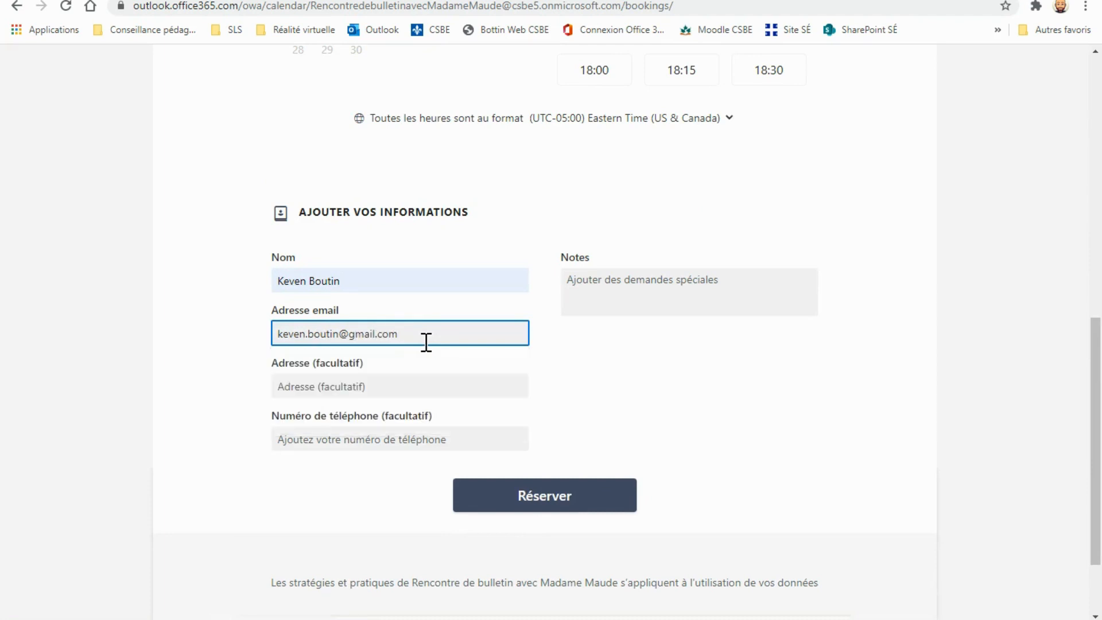
left_click(497, 496)
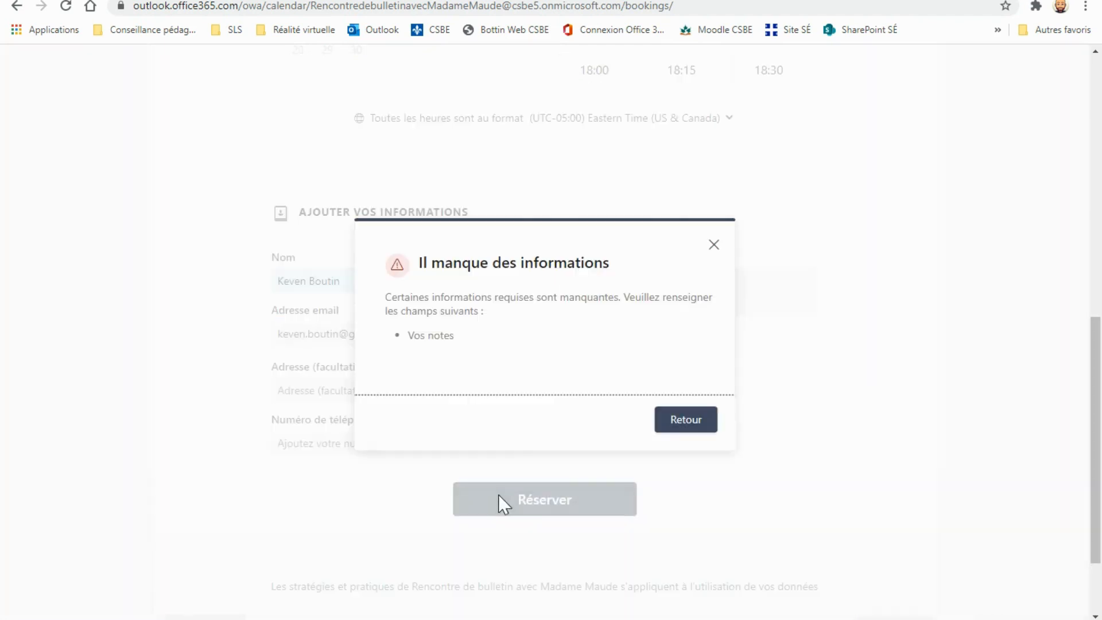
Step: Return to the form, enter the note "Ce sera un plaisir de vous rencontree" and submit the reservation
left_click(681, 425)
left_click(616, 281)
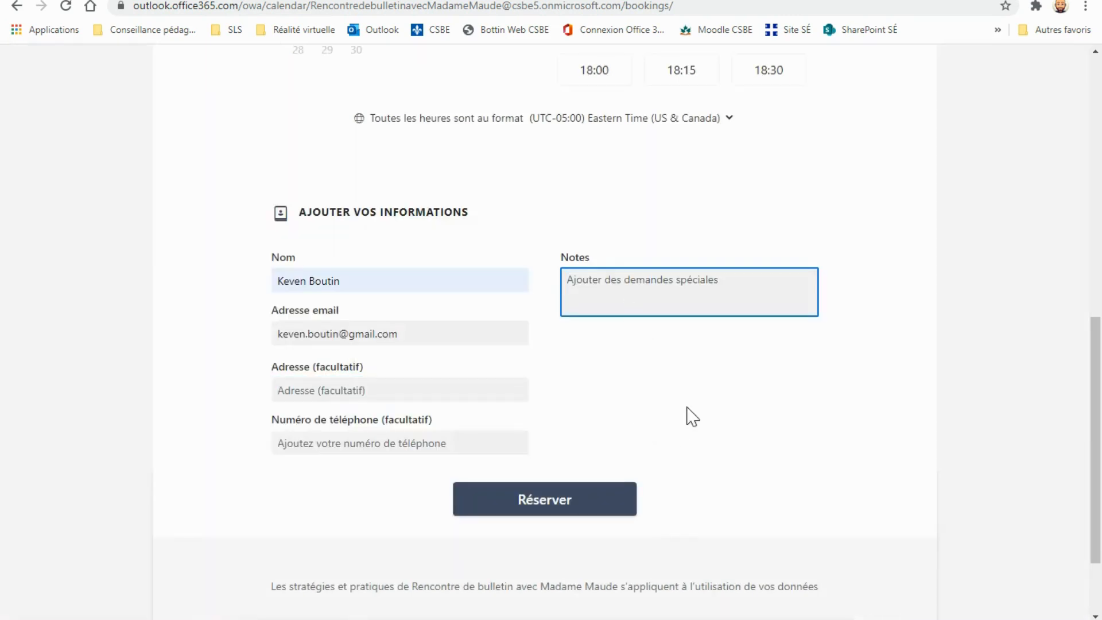
type("Ce")
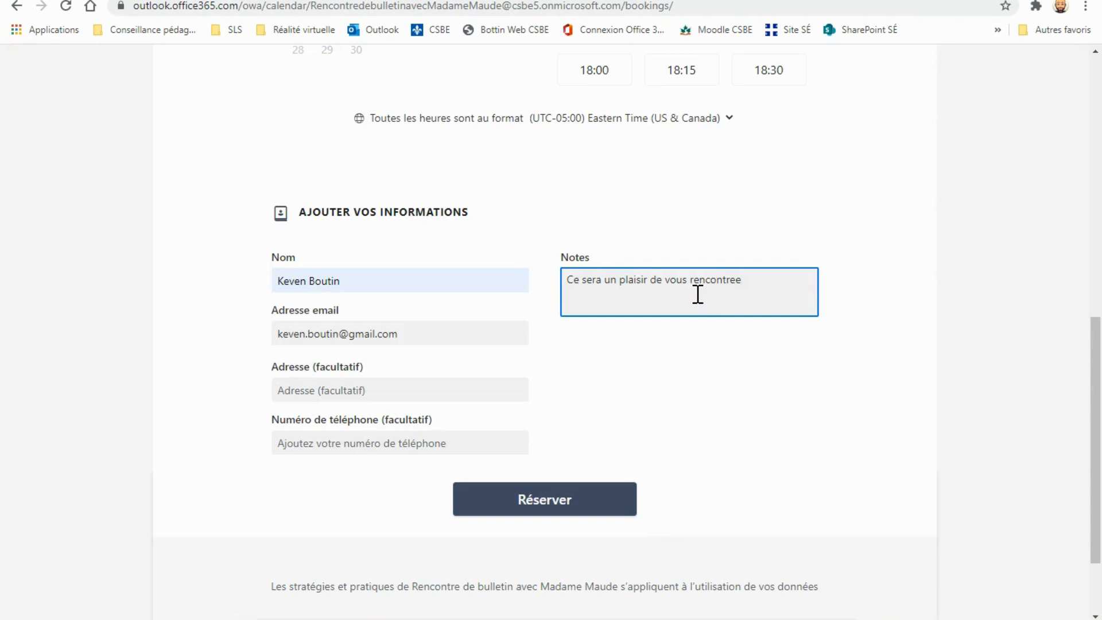
left_click(590, 513)
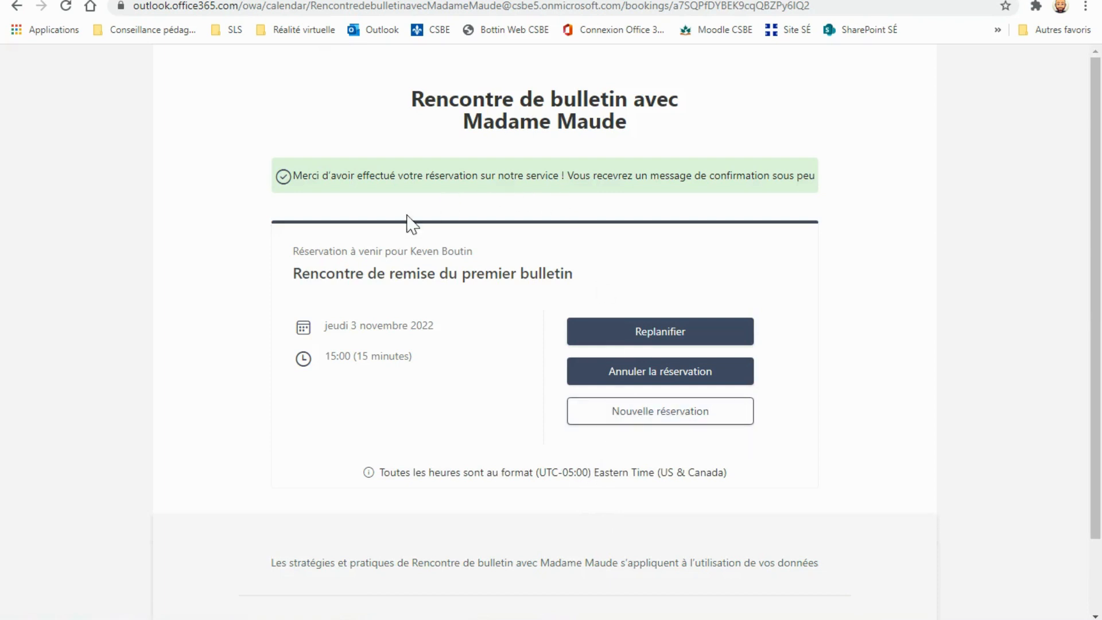
Step: Examine the reservation confirmation's message, date, time and duration
left_click_drag(292, 175, 679, 181)
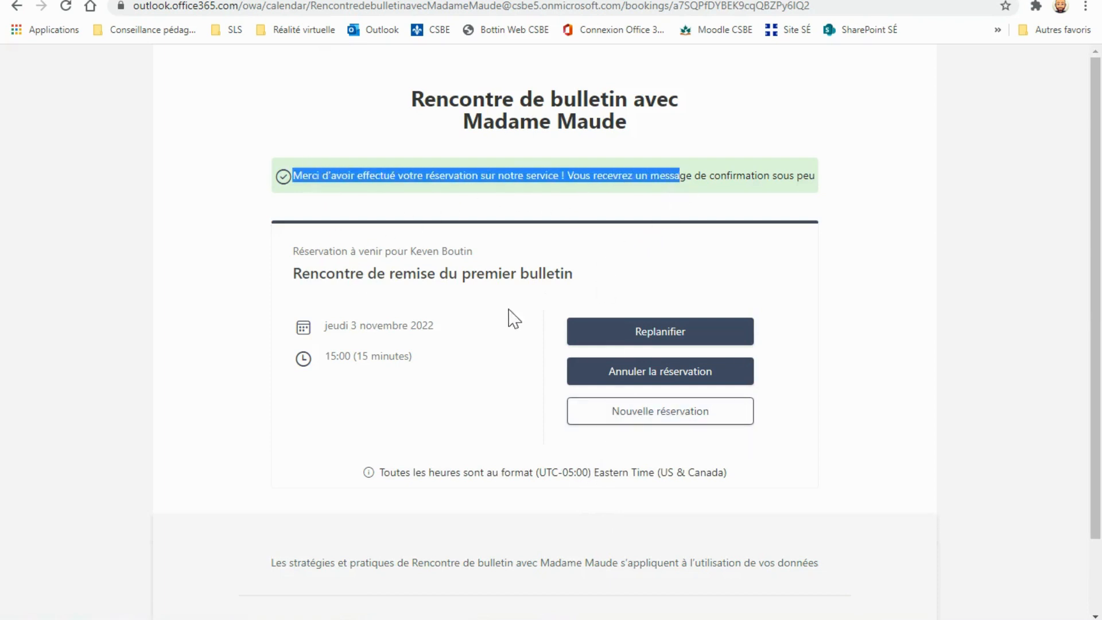
left_click_drag(346, 326, 446, 340)
left_click_drag(339, 356, 389, 356)
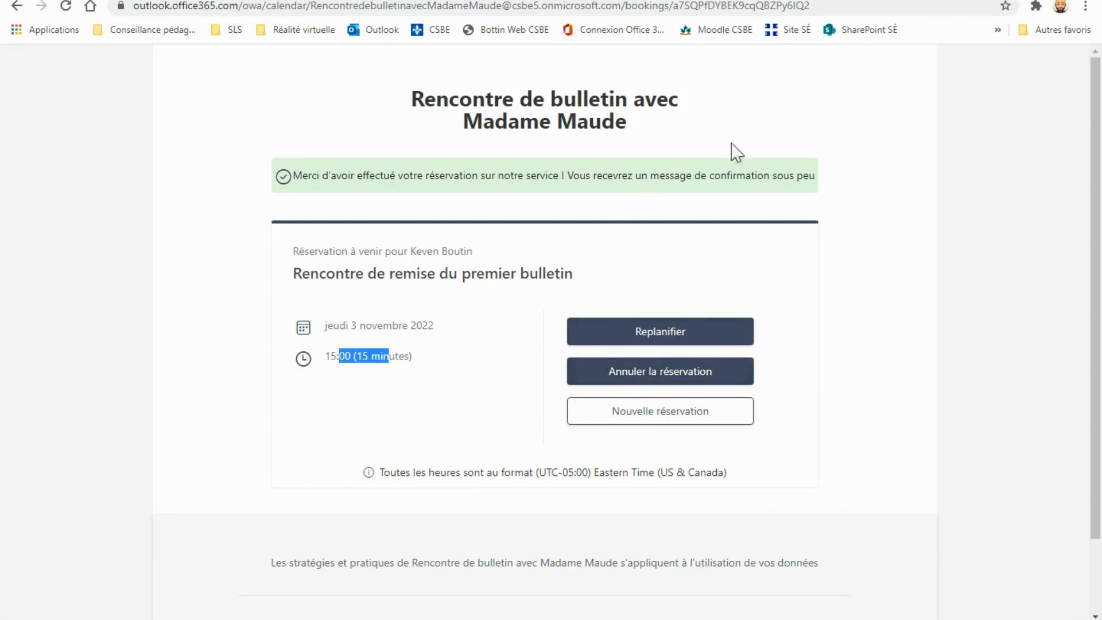
left_click(947, 401)
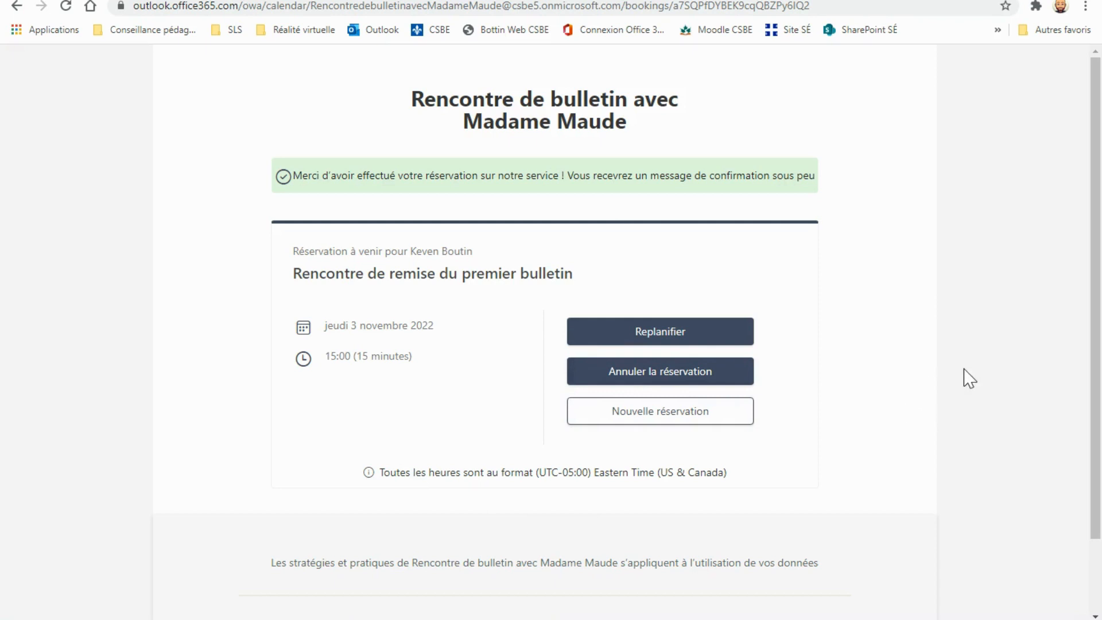
Step: Look for Gmail among the Google apps in a new tab and try to open gmail.com
left_click(204, 0)
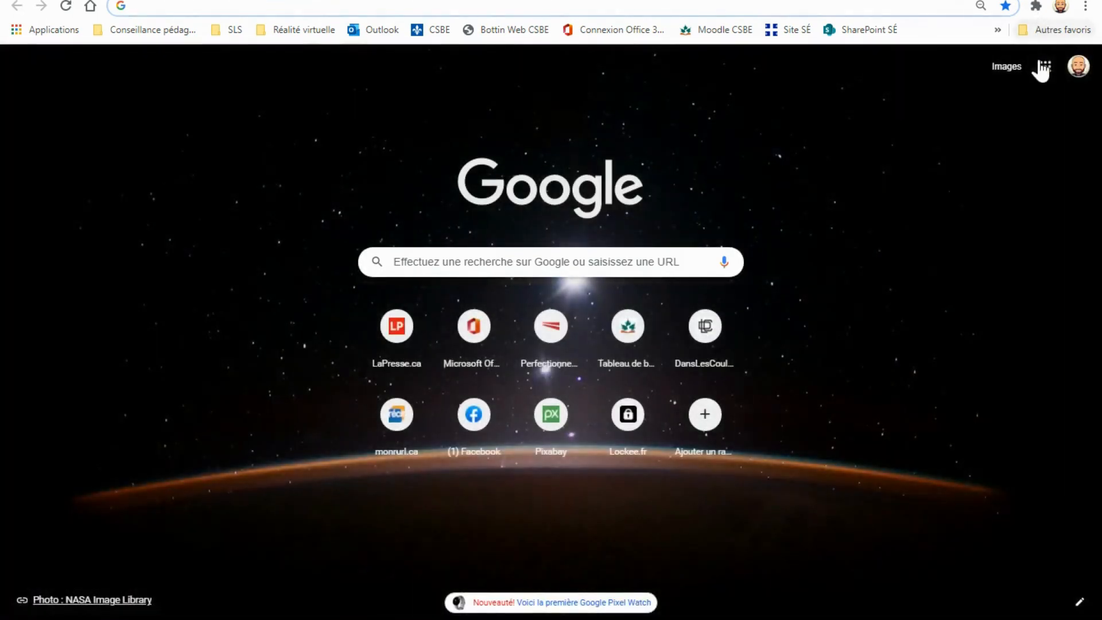
left_click(1045, 67)
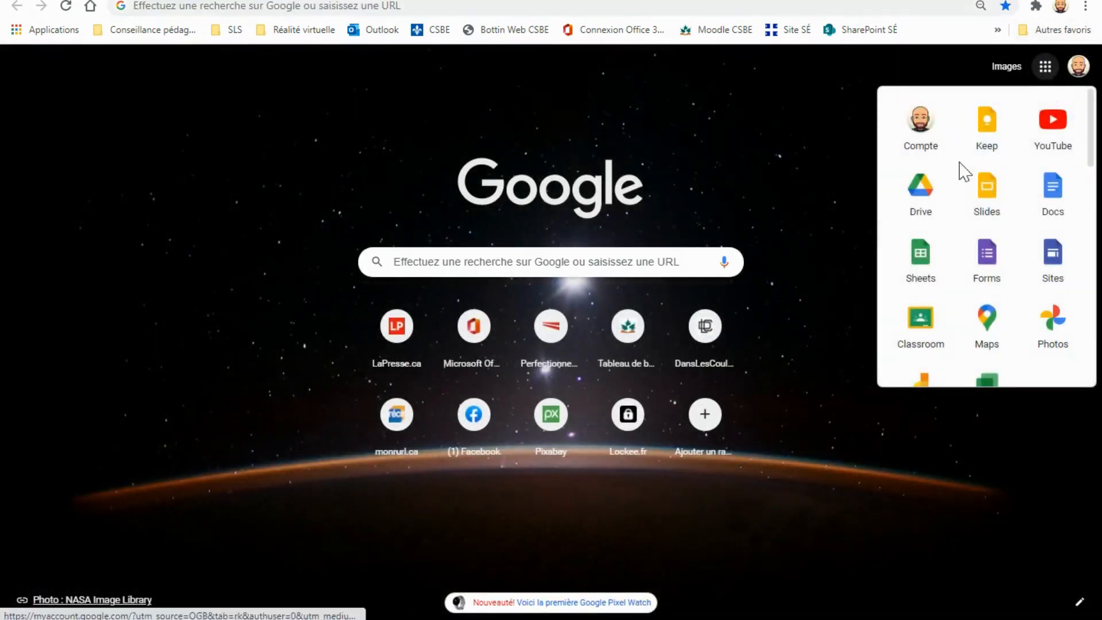
scroll(984, 235, "down", 5)
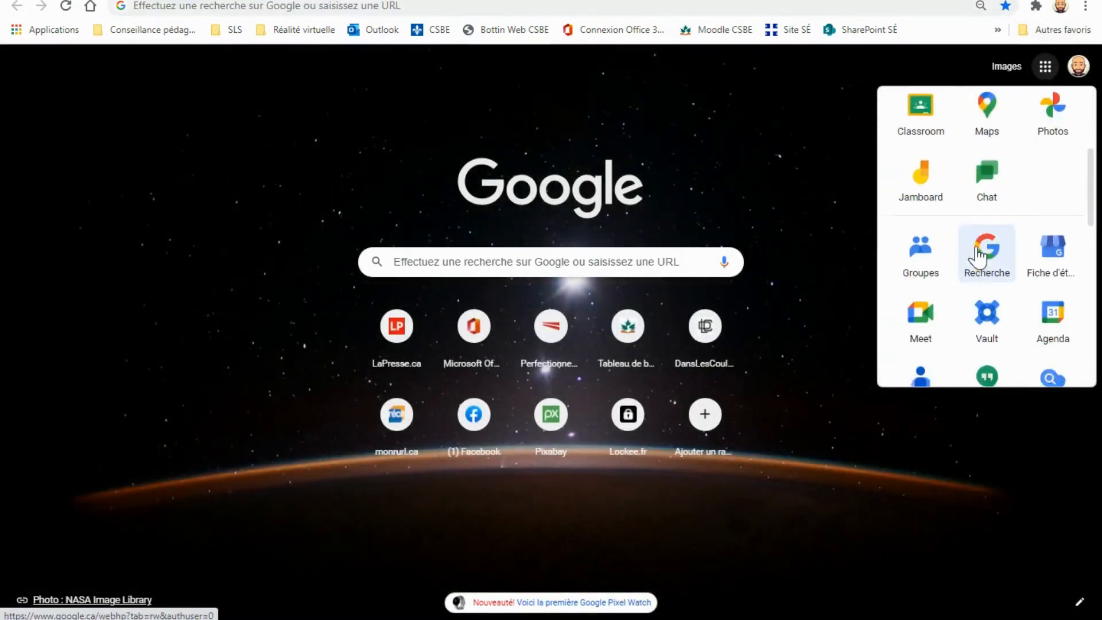
scroll(961, 257, "down", 2)
scroll(956, 224, "up", 10)
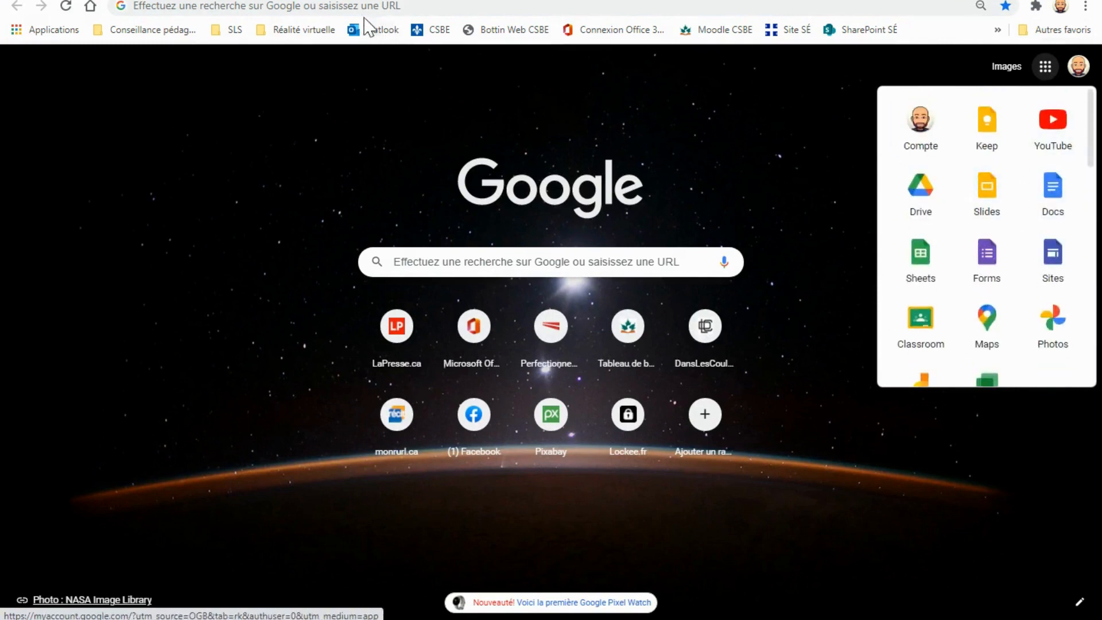
left_click(340, 9)
type("gmail.com")
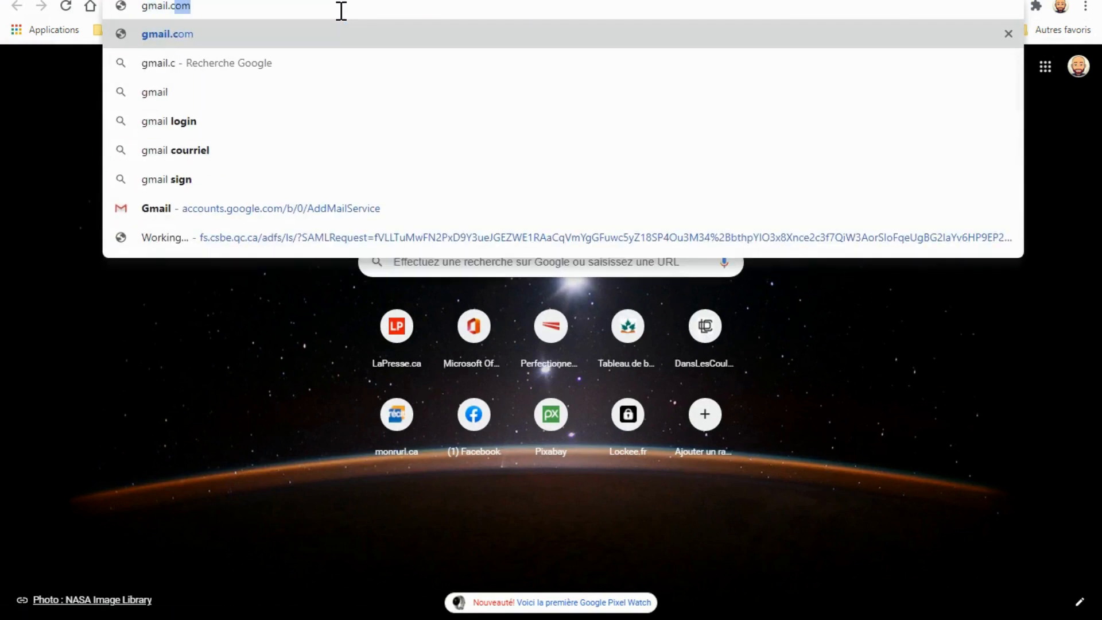
key("Return")
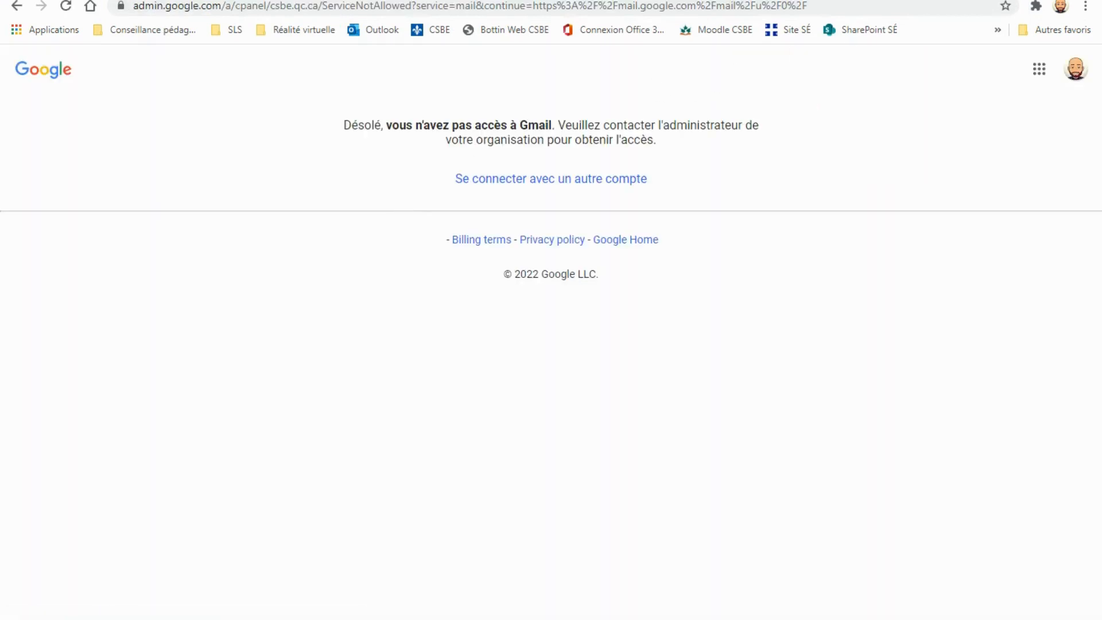
Step: Switch to the personal Gmail browser profile and open its Gmail inbox
left_click(1061, 10)
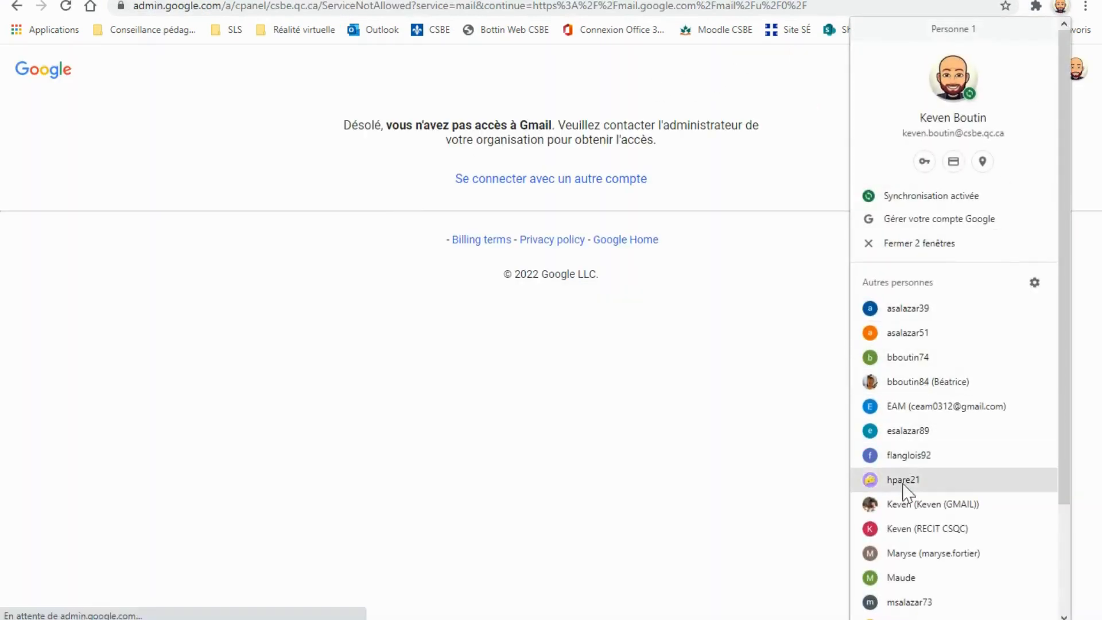
left_click(917, 517)
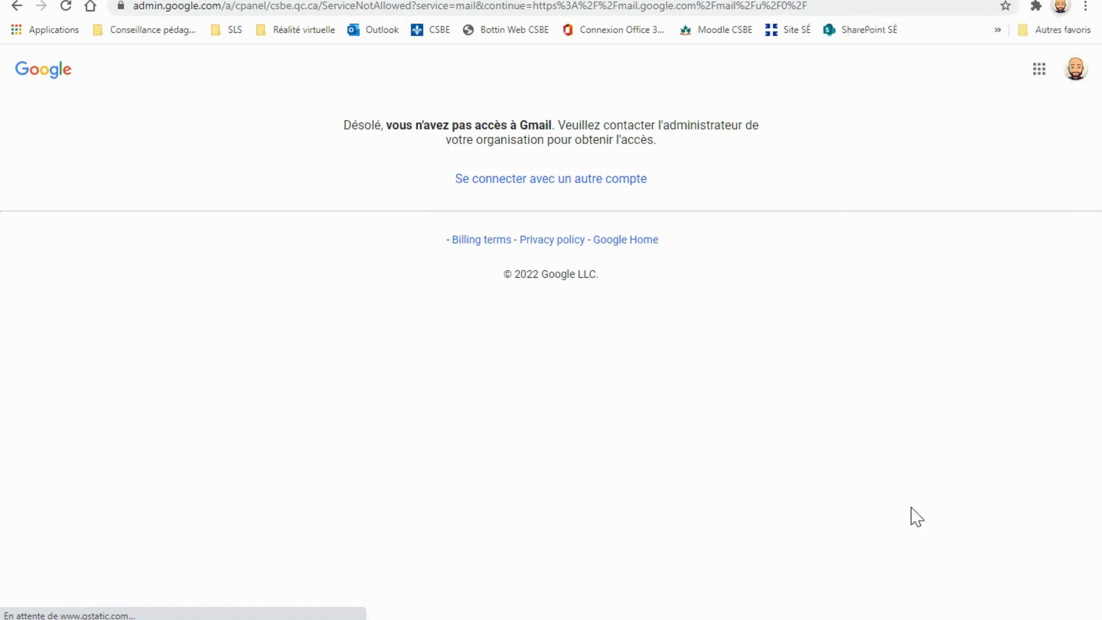
left_click(1039, 69)
left_click(1053, 140)
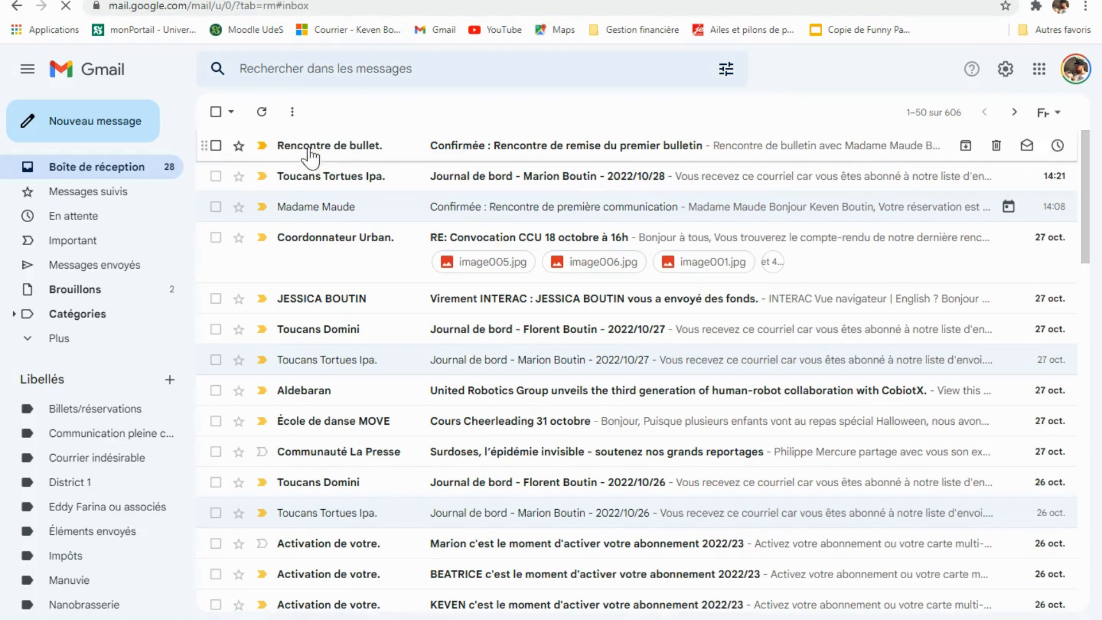
Step: Open the "Confirmée : Rencontre de remise du premier bulletin" e-mail and examine its sender, calendar entry and reservation details
left_click(373, 148)
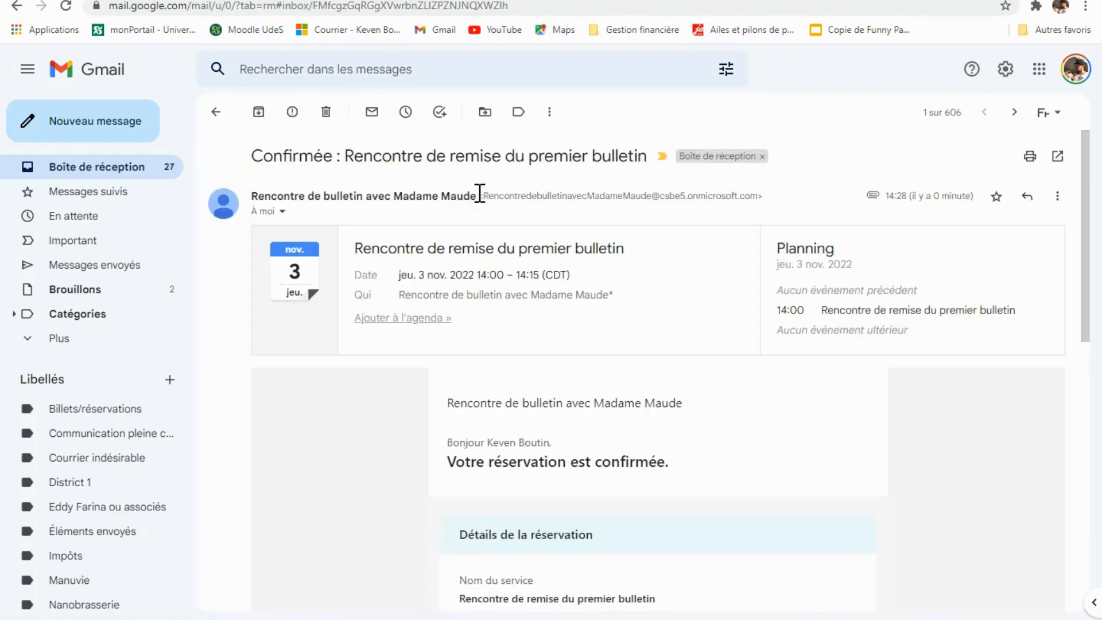
left_click_drag(477, 195, 336, 180)
left_click(295, 491)
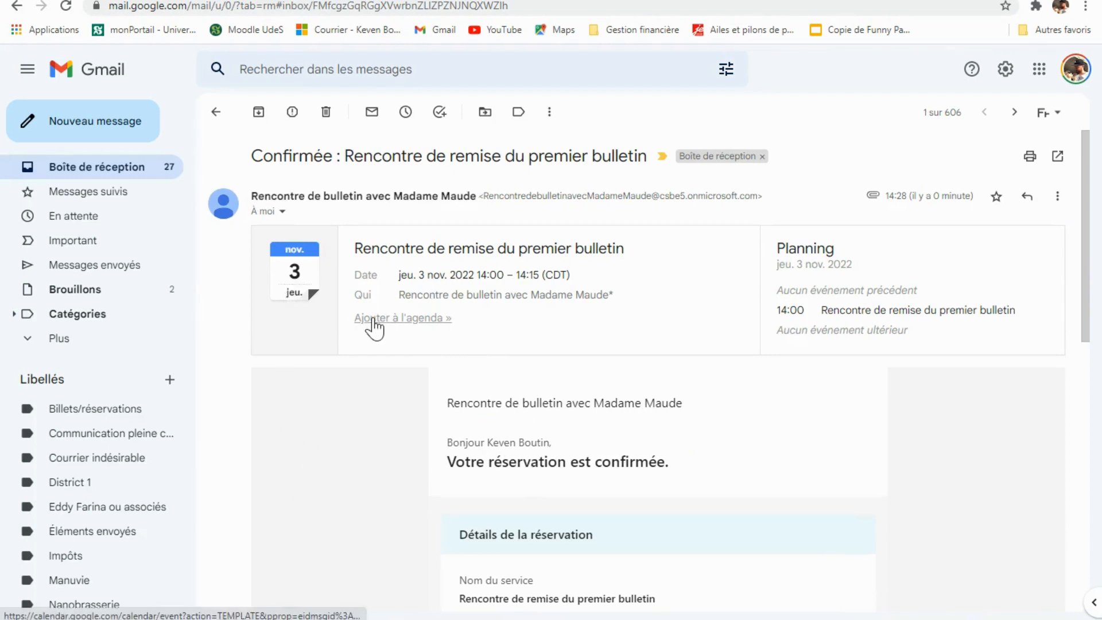
scroll(462, 376, "down", 4)
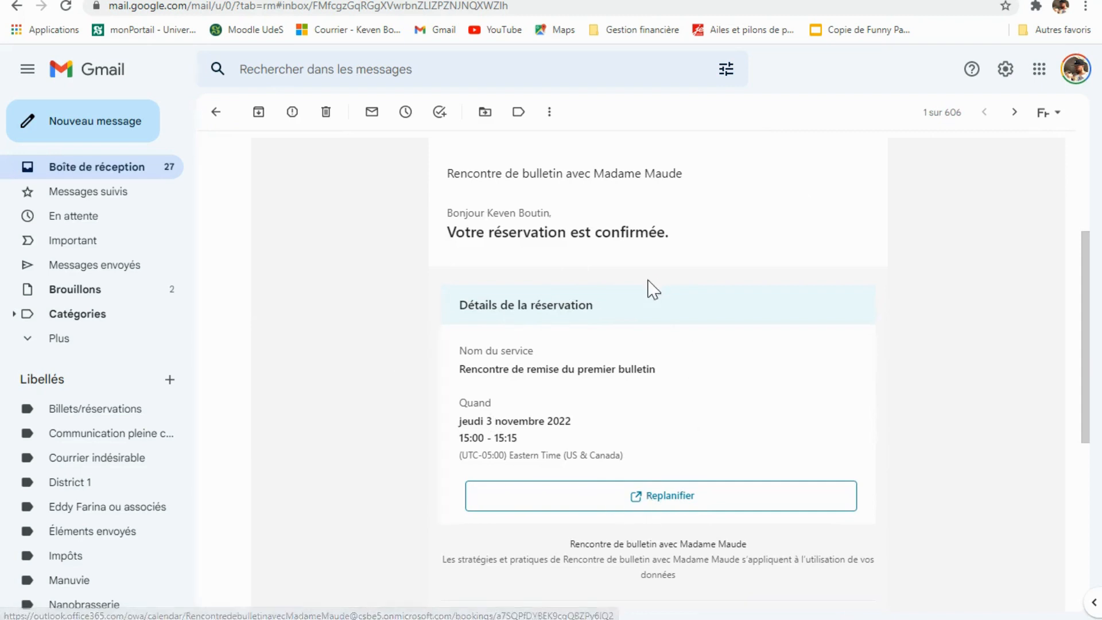
scroll(647, 288, "up", 3)
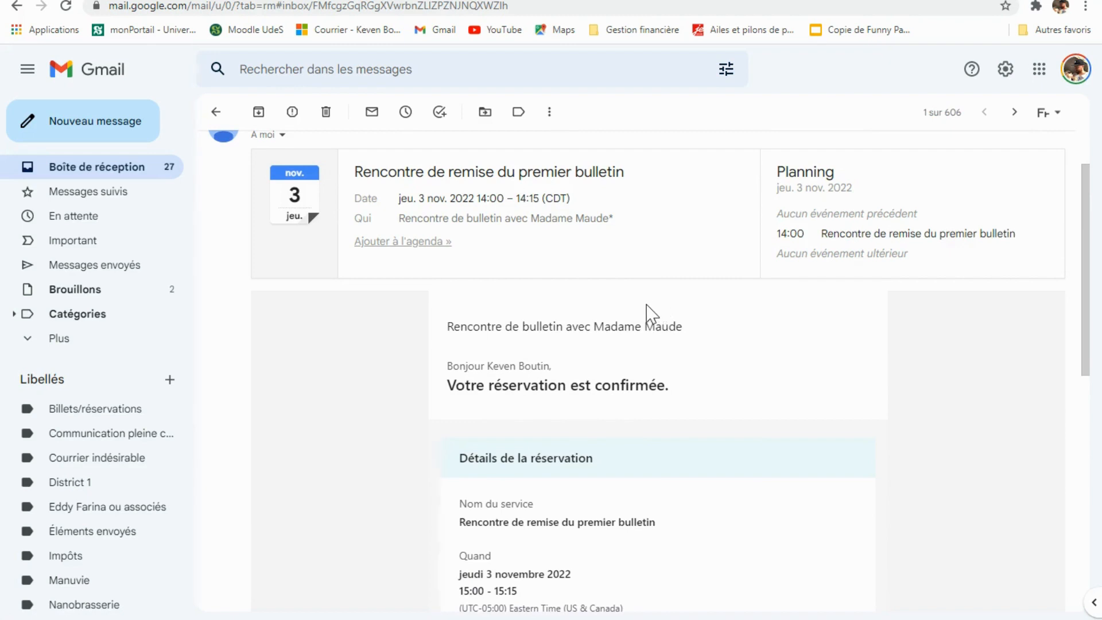
scroll(646, 304, "up", 2)
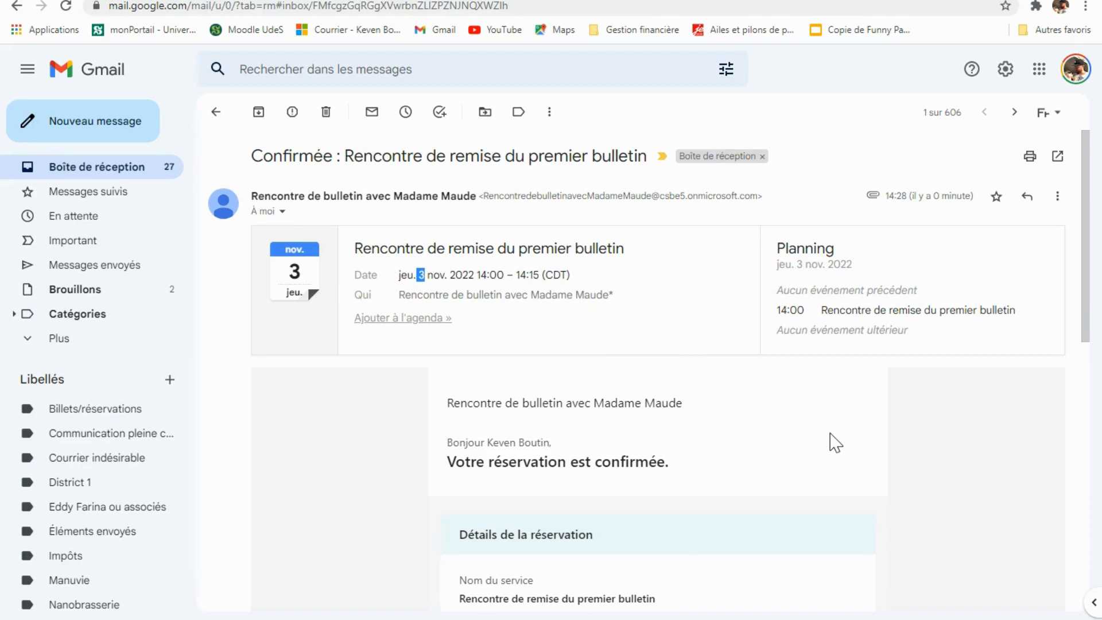
Step: Switch to the Bookings window and open the custom fields settings of the "Rencontre de remise du premier bulletin" service
left_click(27, 344)
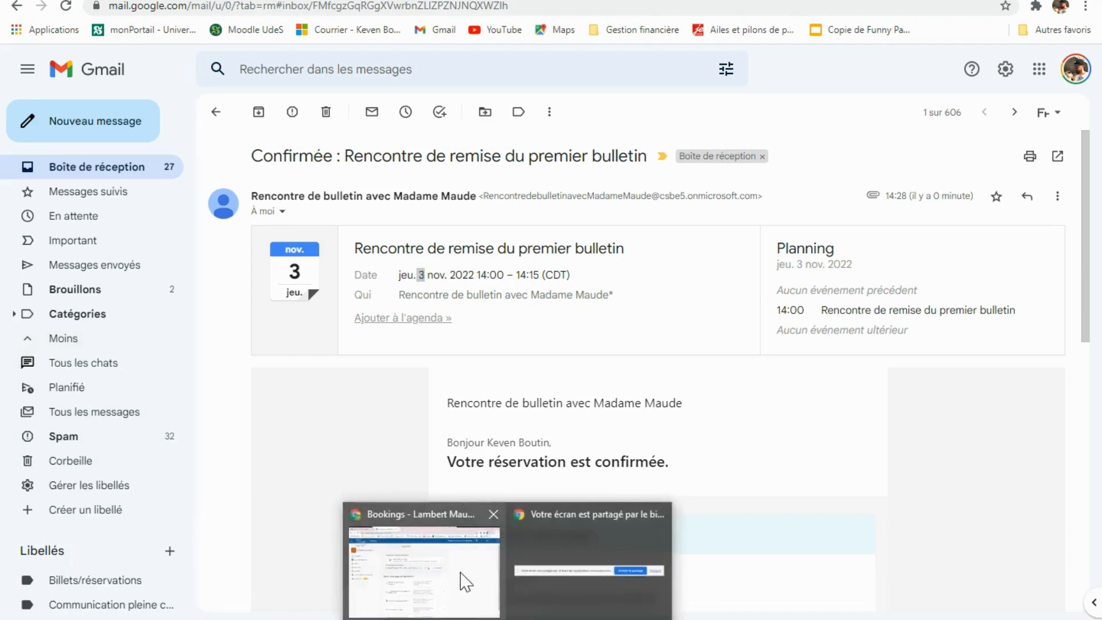
left_click(460, 580)
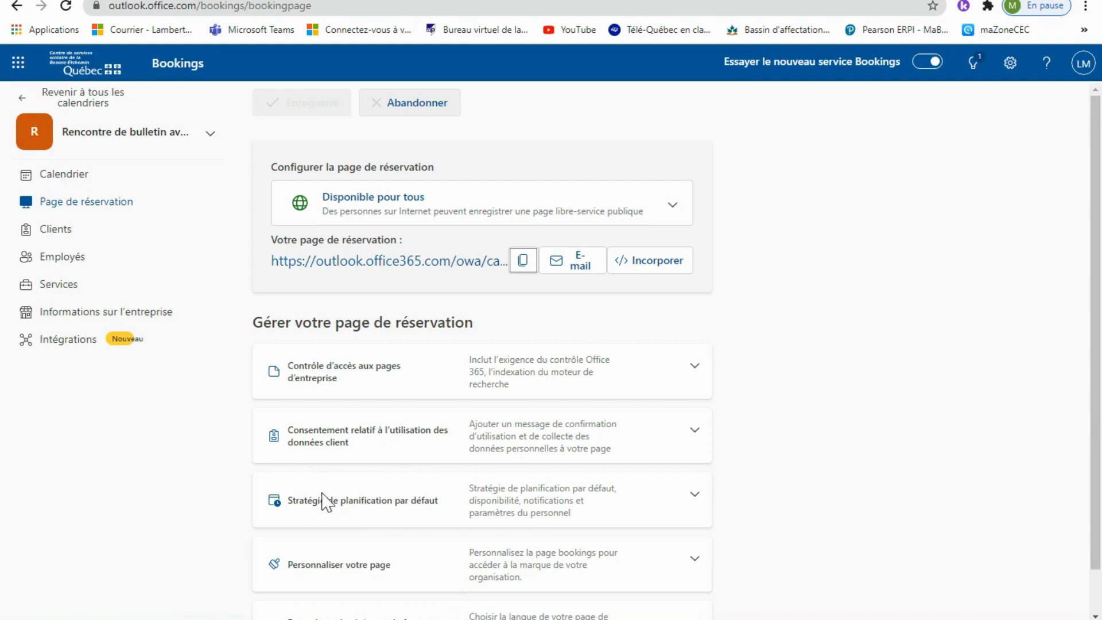
left_click(67, 287)
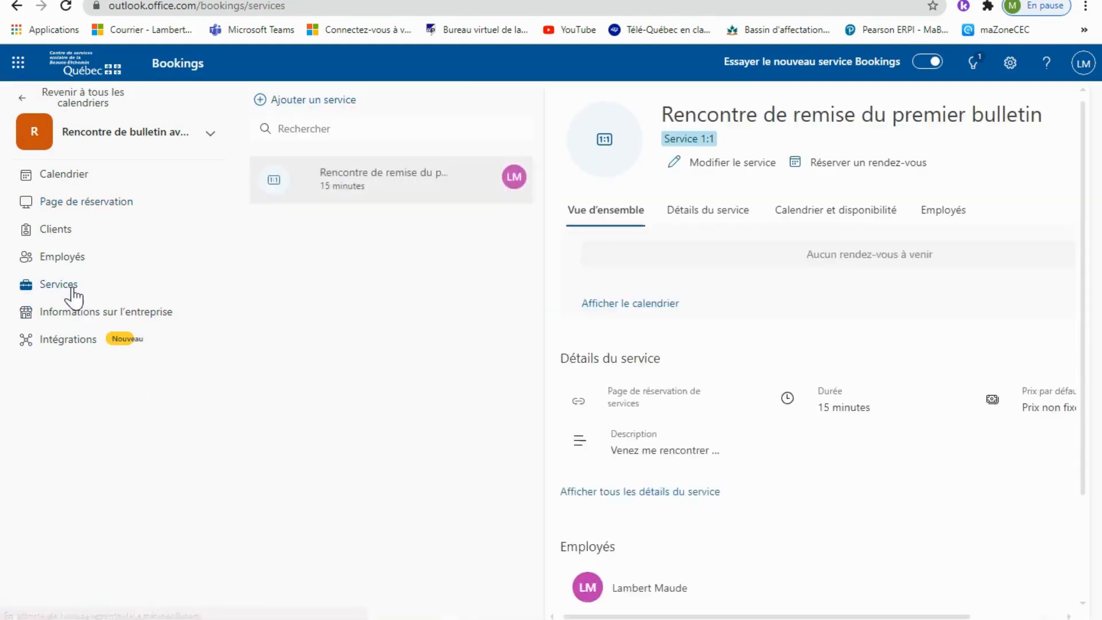
left_click(464, 178)
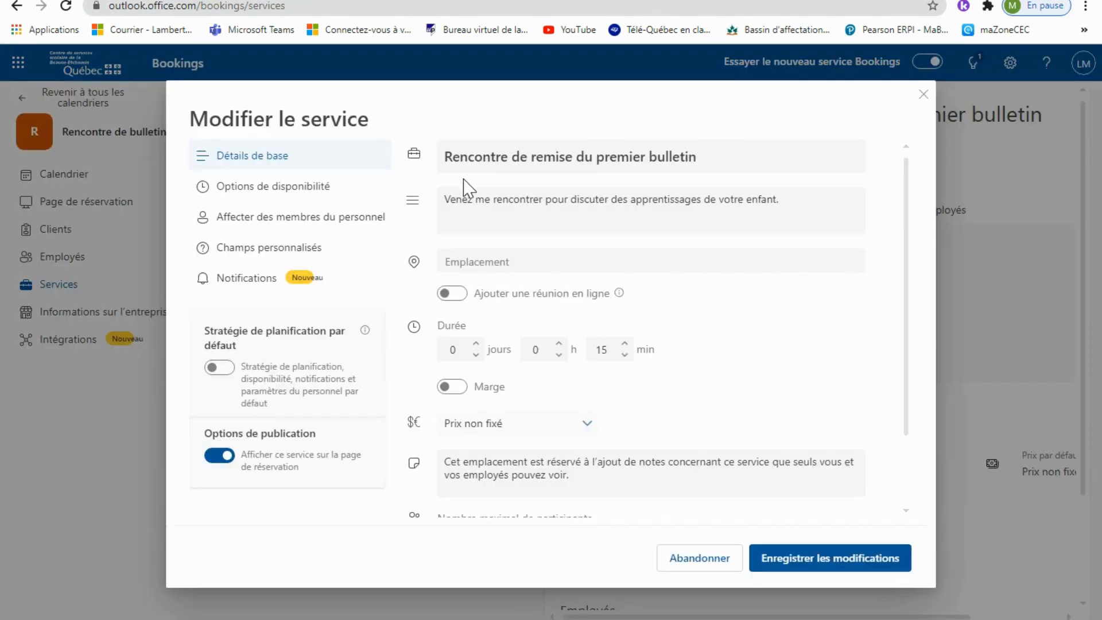
left_click(284, 248)
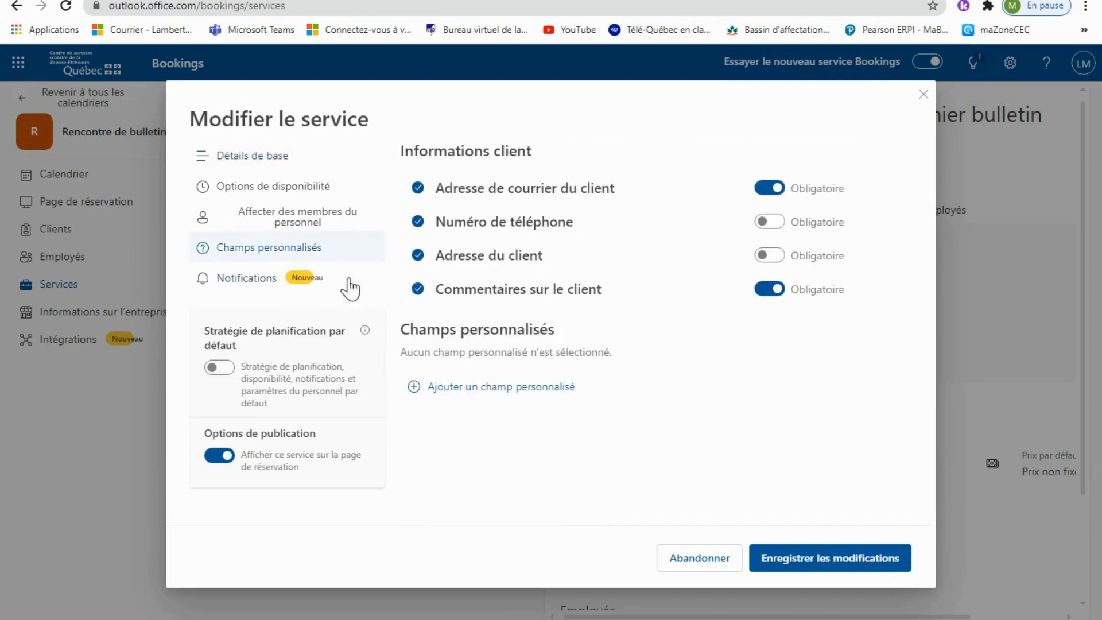
Step: Remove the "Commentaires sur le client" field from the service's customer information and save the changes
left_click(776, 296)
left_click(772, 292)
left_click(765, 299)
left_click(417, 291)
left_click(830, 567)
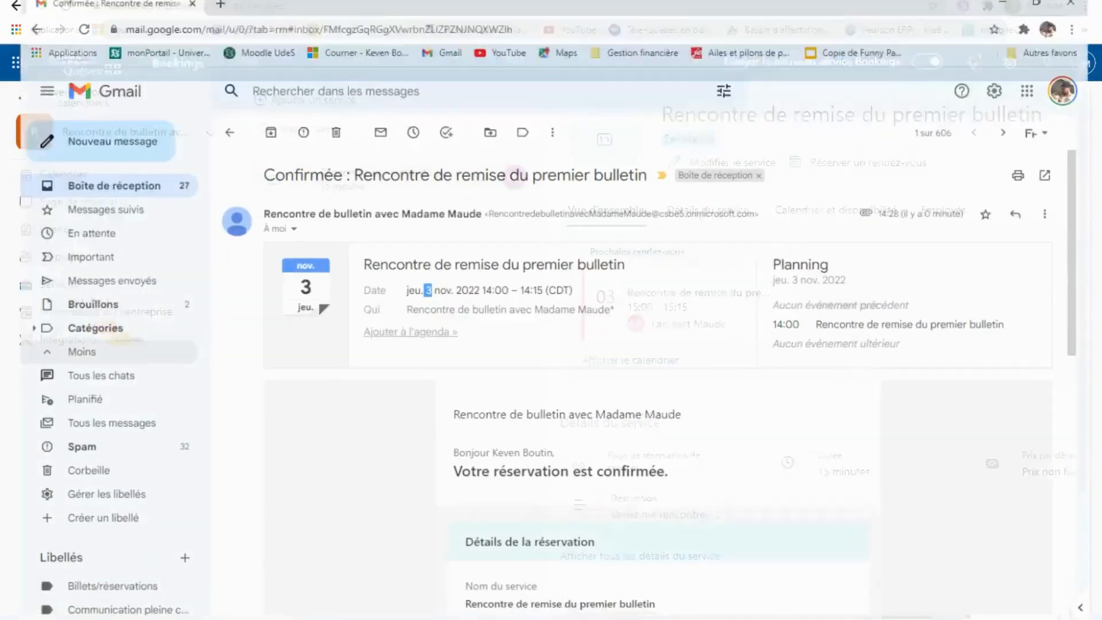
Step: Open the copied booking page link in the Gmail browser window and select 3 novembre 2022 for the service
left_click(335, 7)
key("ctrl+v")
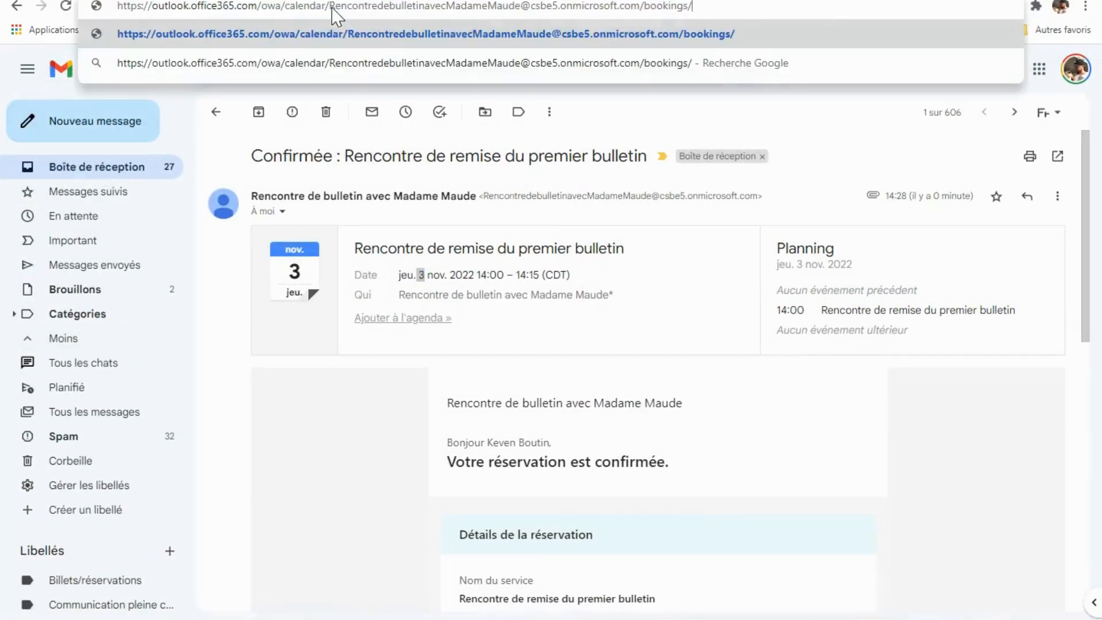
key("Return")
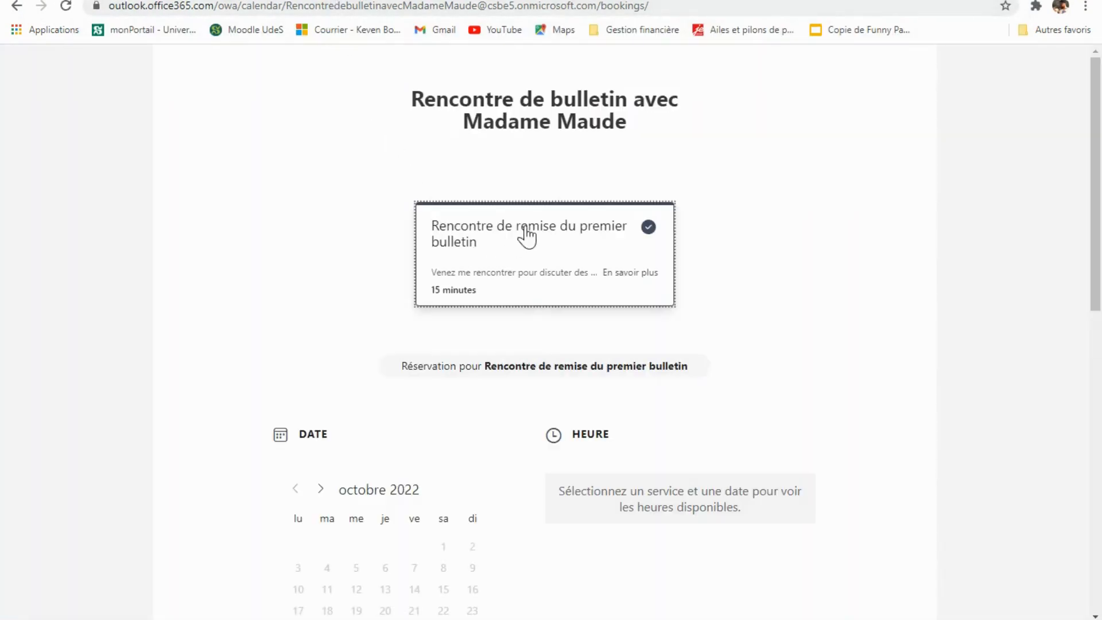
left_click(536, 296)
left_click(320, 335)
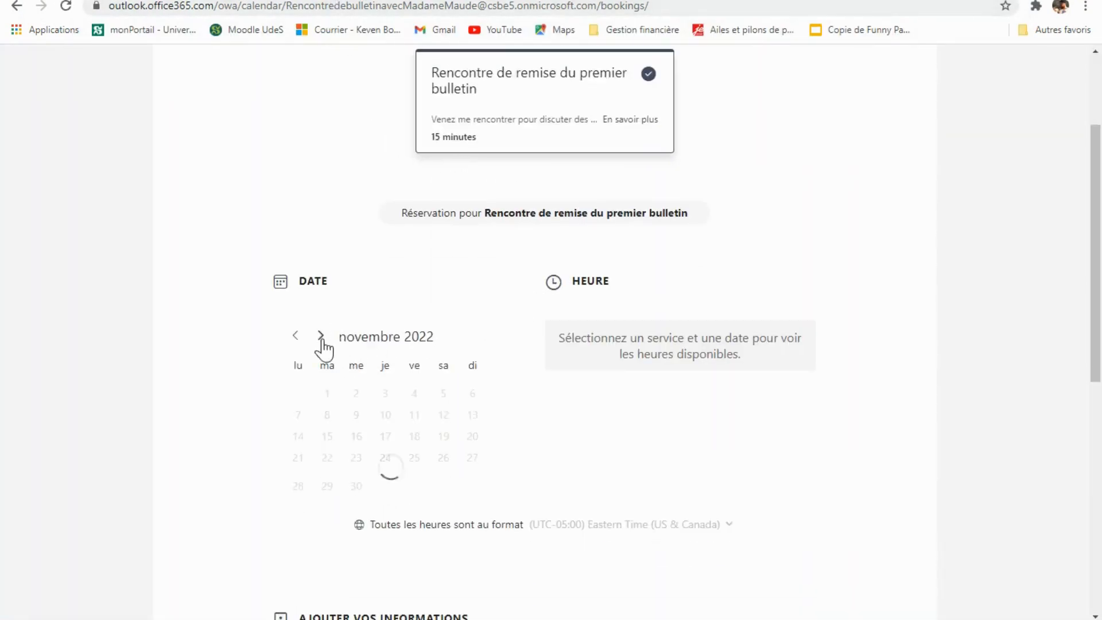
left_click(386, 394)
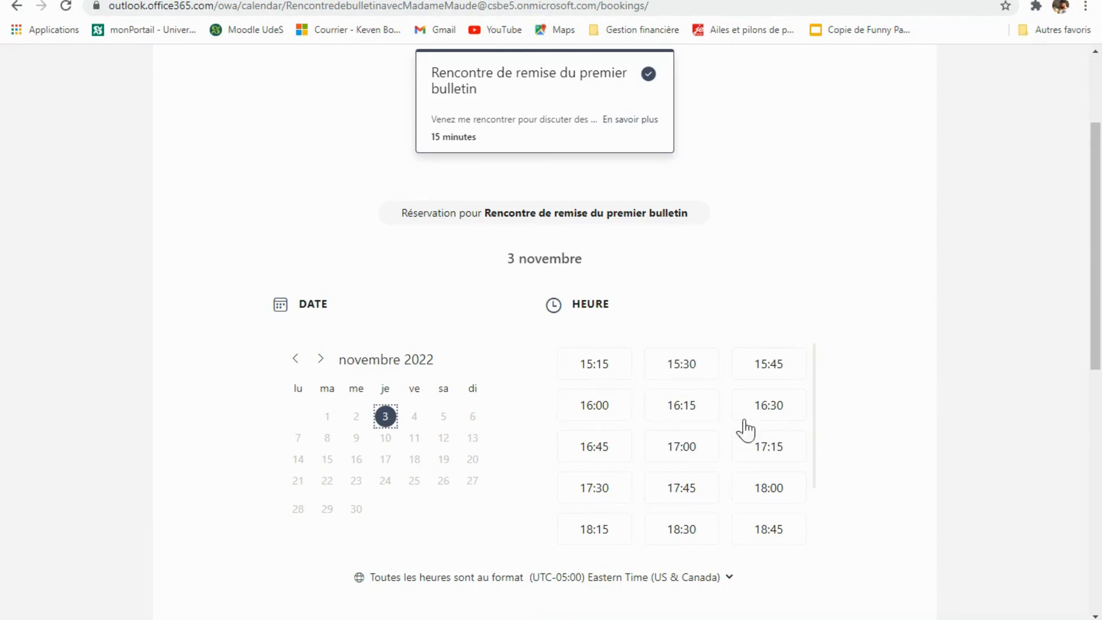
Step: Check the time slots offered for 3 novembre and the fields of the parent information form
scroll(712, 422, "down", 3)
scroll(643, 442, "up", 2)
scroll(582, 453, "down", 8)
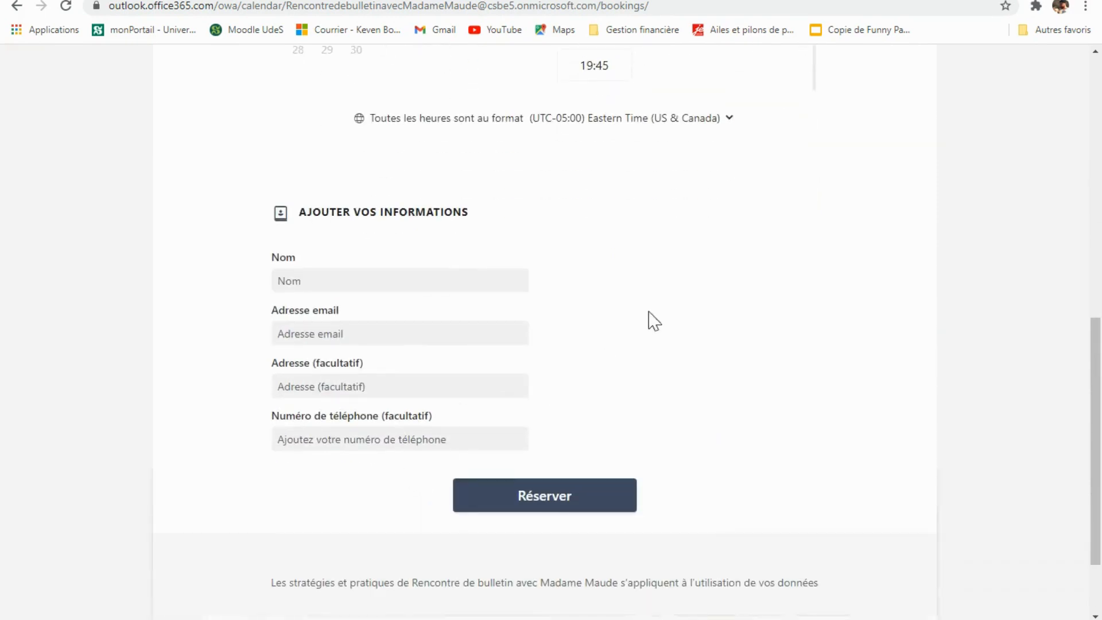
left_click_drag(775, 225, 741, 448)
left_click_drag(836, 240, 712, 355)
left_click(724, 349)
scroll(687, 374, "up", 8)
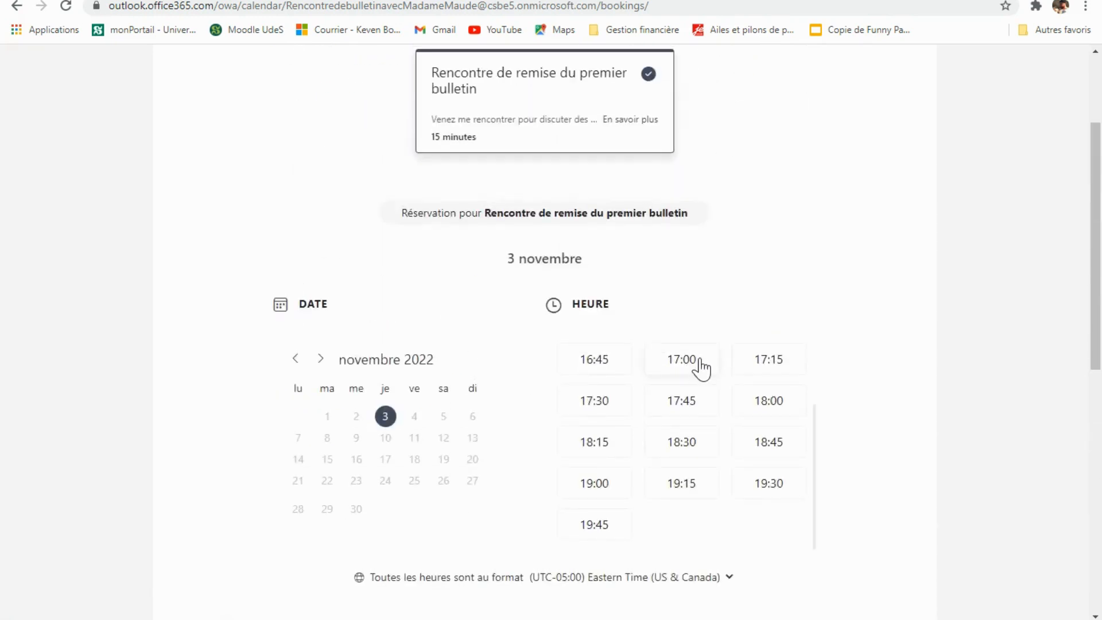